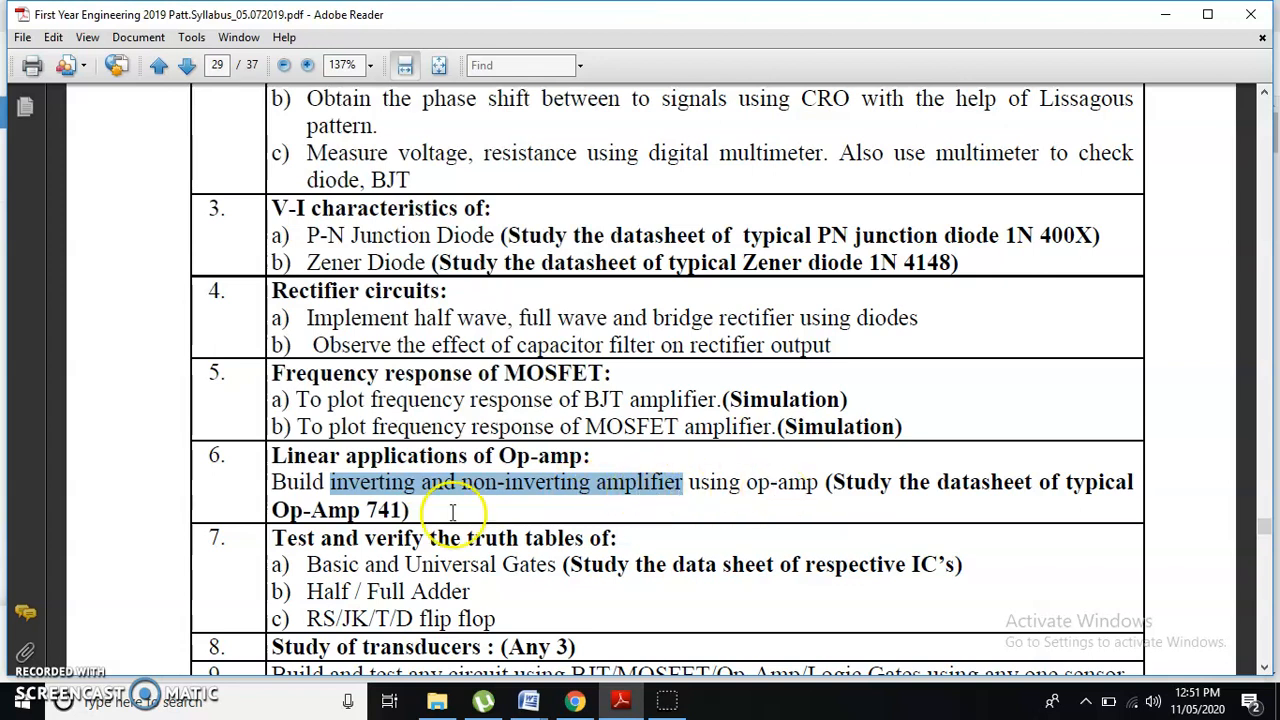
left_click_drag(430, 511, 332, 472)
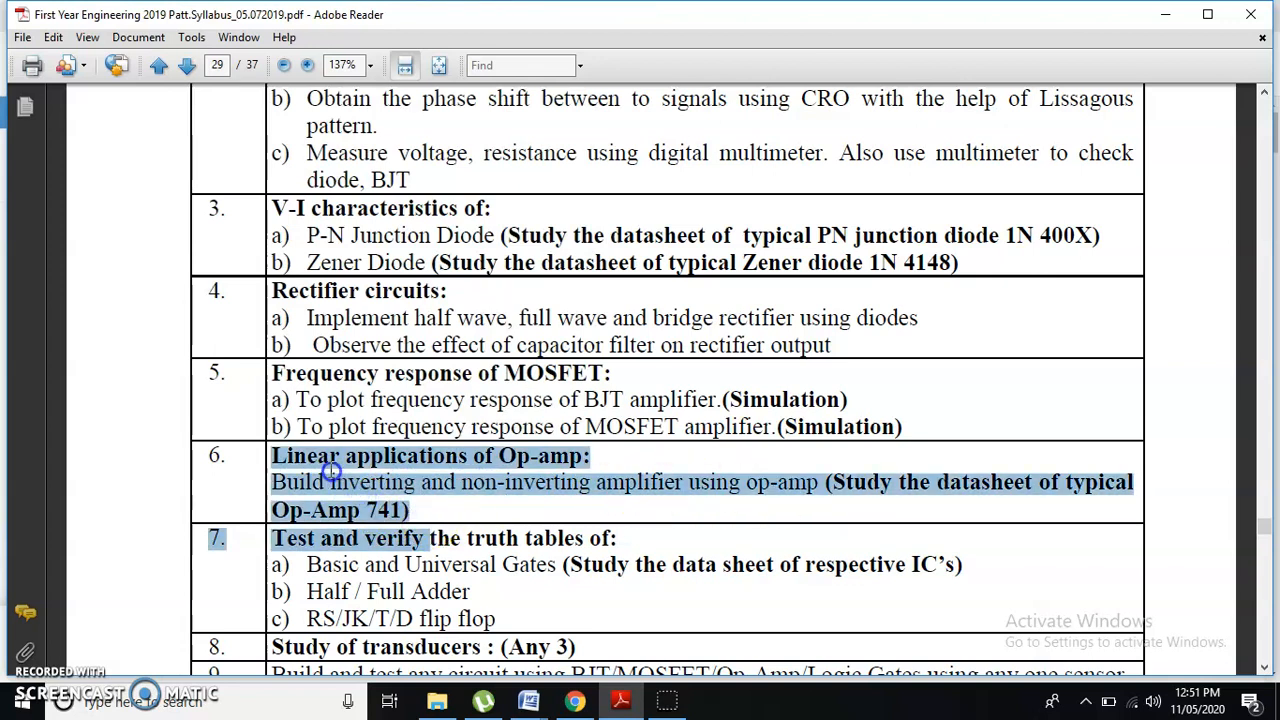
left_click(410, 487)
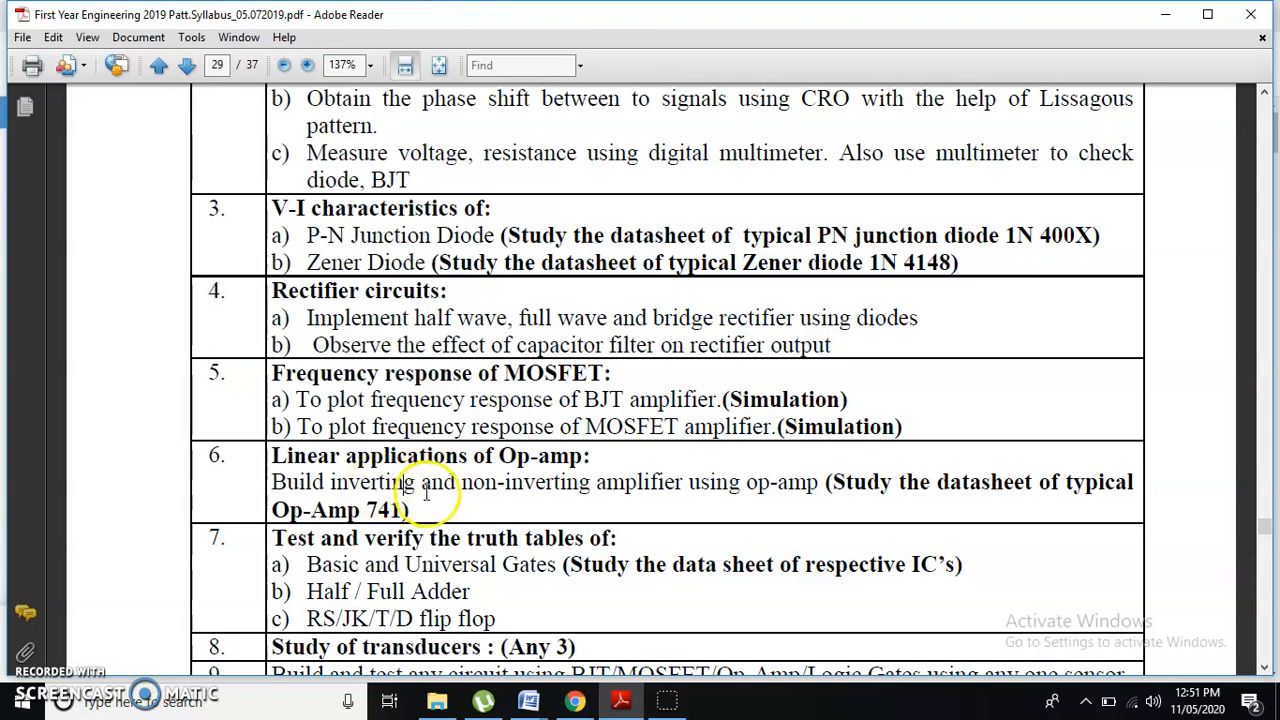
Switch to Chrome and open the Electronics & Communications area of the Virtual Labs site
left_click(575, 700)
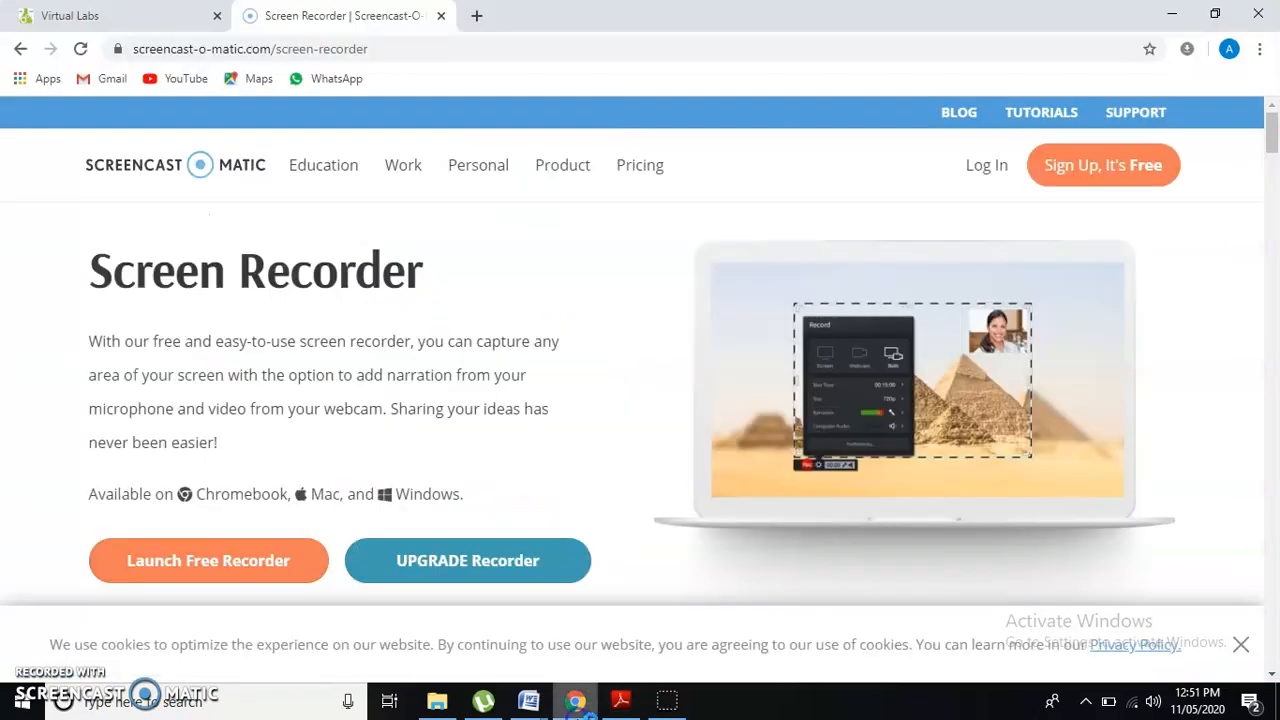
left_click(122, 17)
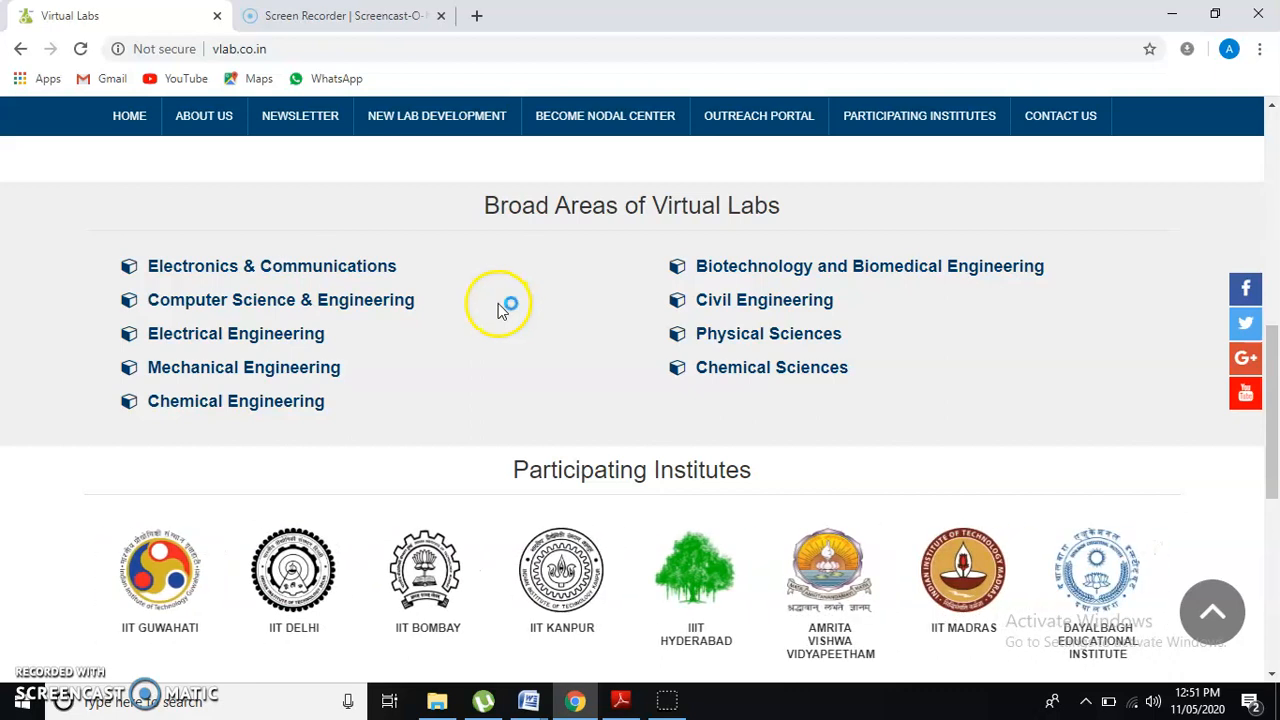
left_click(338, 268)
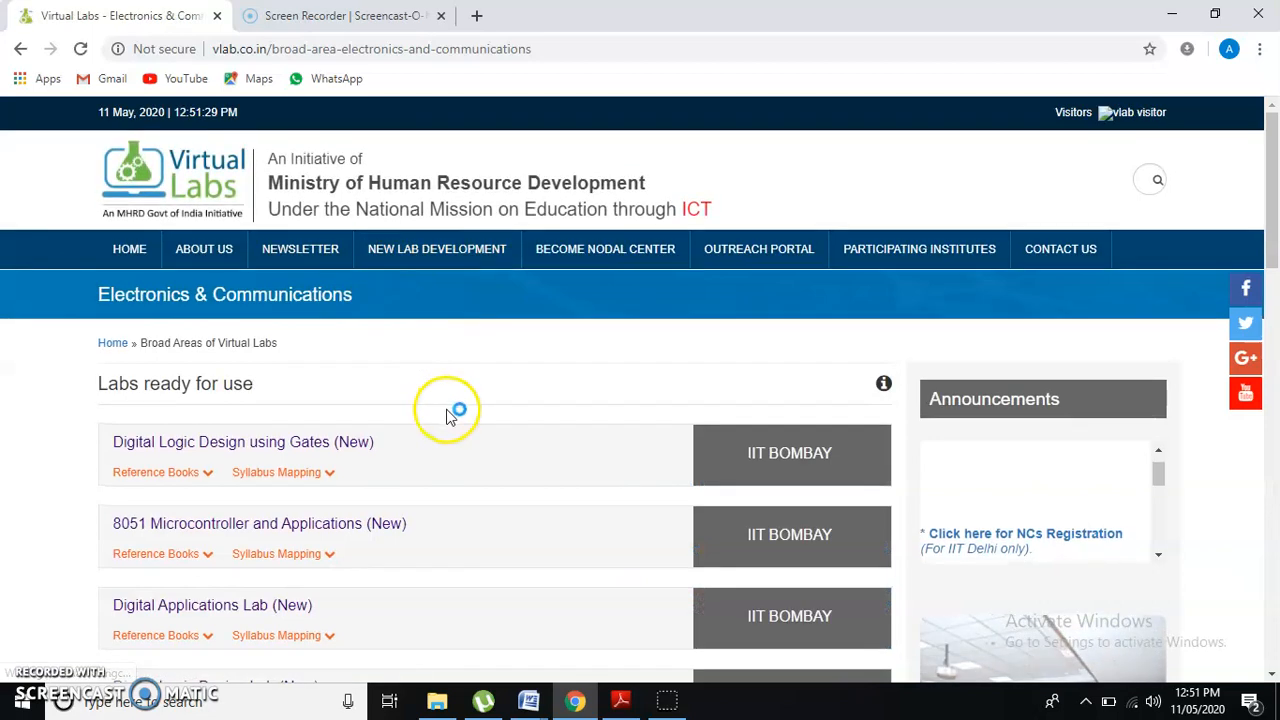
Open the Basic Electronics Virtual Laboratory from the available labs and show its list of experiments
scroll(451, 409, "down", 4)
scroll(451, 425, "down", 6)
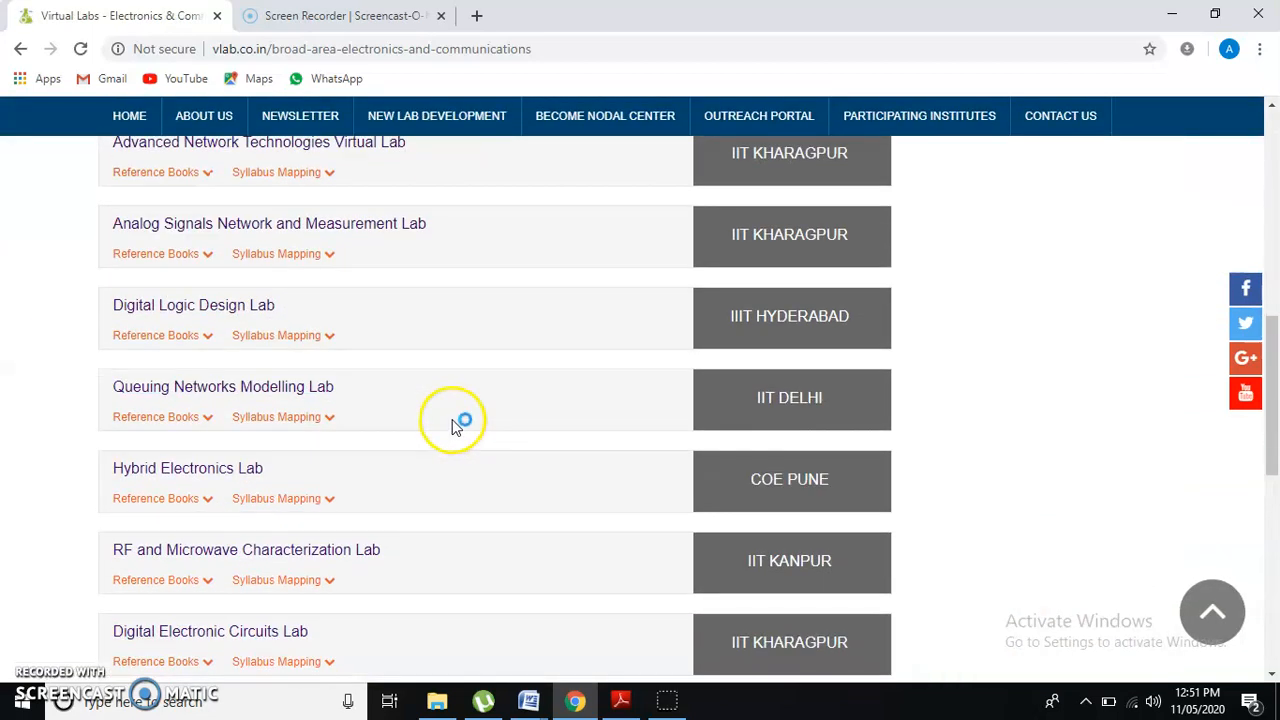
left_click(247, 513)
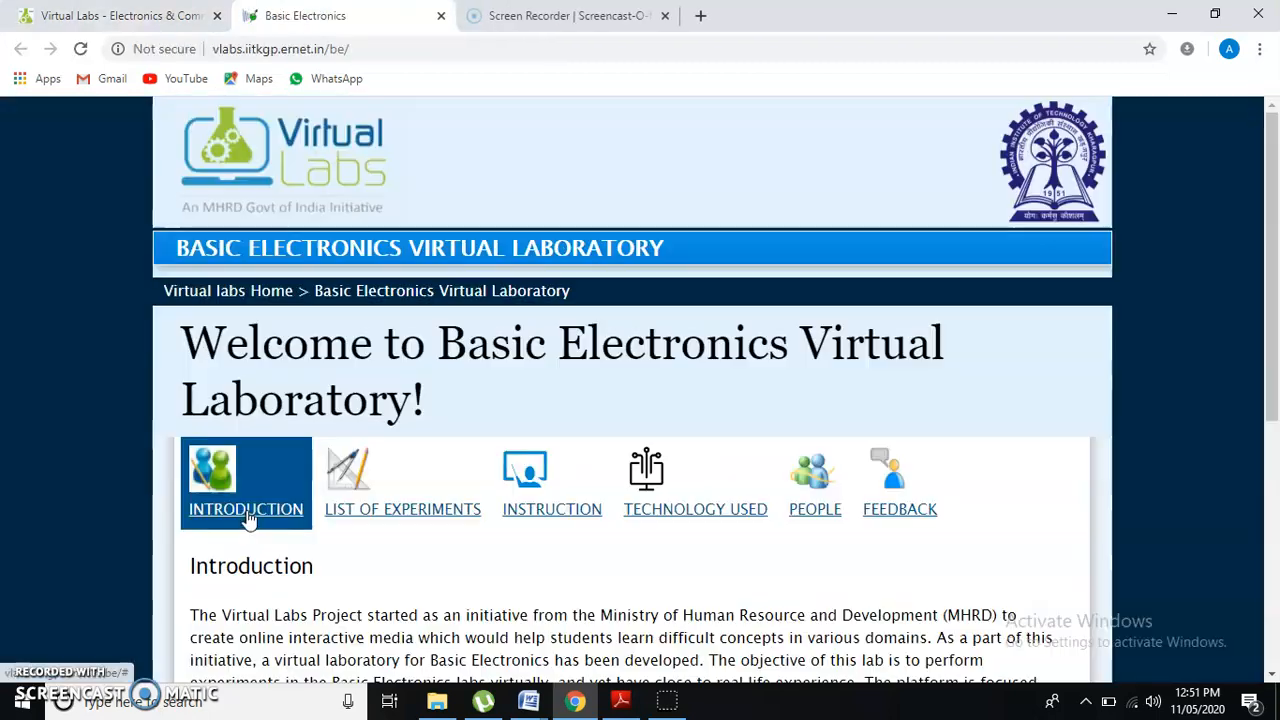
scroll(400, 514, "down", 1)
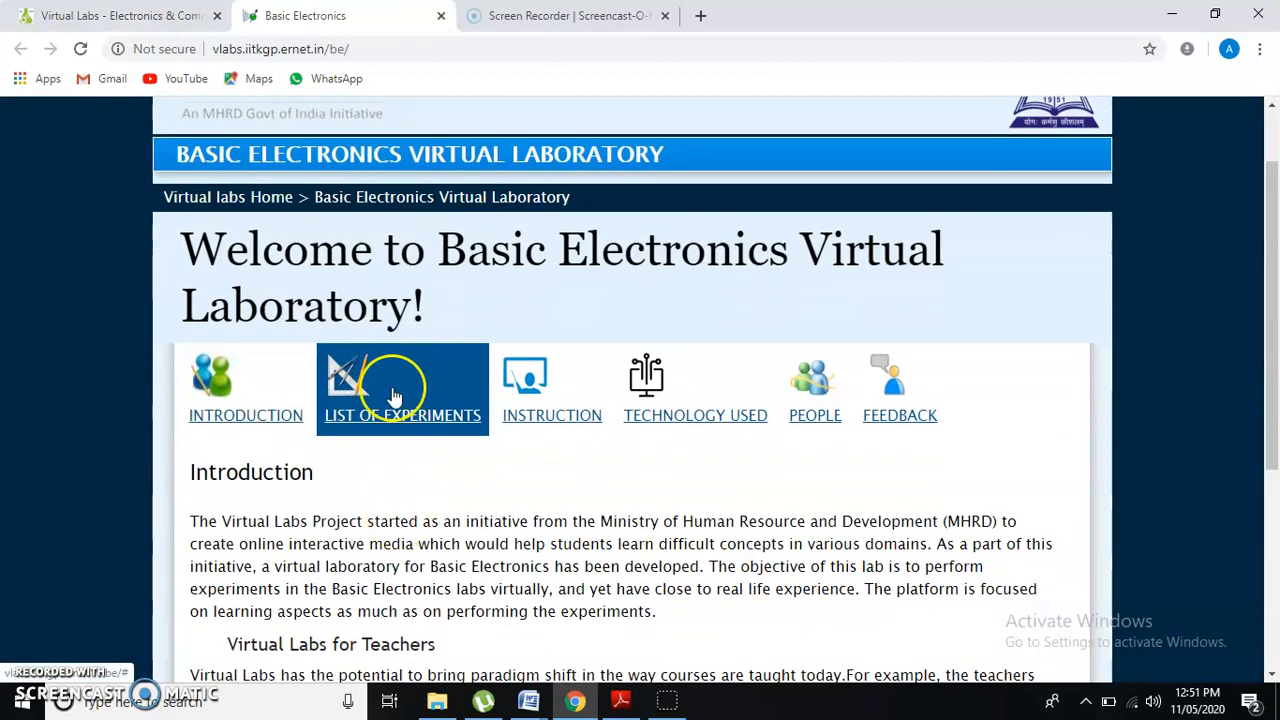
left_click(393, 397)
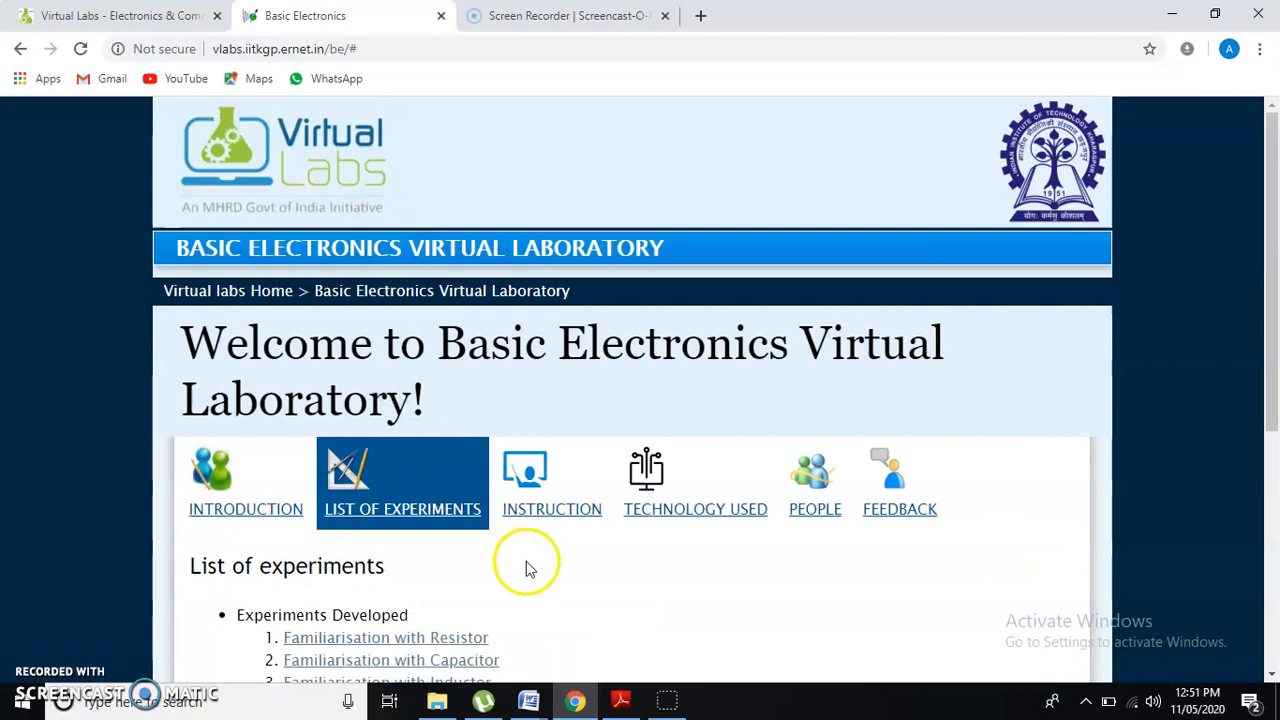
Open the experiment on basic properties of the operational amplifier: inverting and non-inverting amplifiers
scroll(528, 563, "down", 2)
scroll(528, 563, "down", 2)
scroll(591, 537, "down", 1)
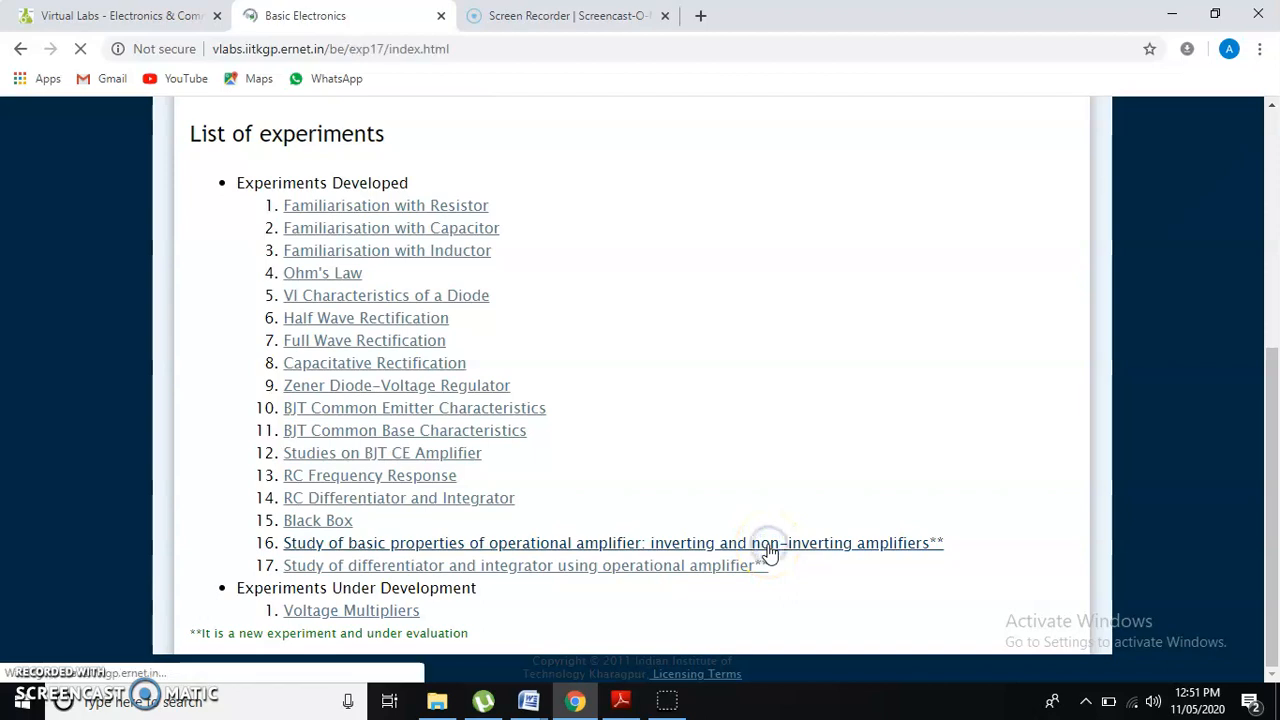
scroll(691, 591, "down", 2)
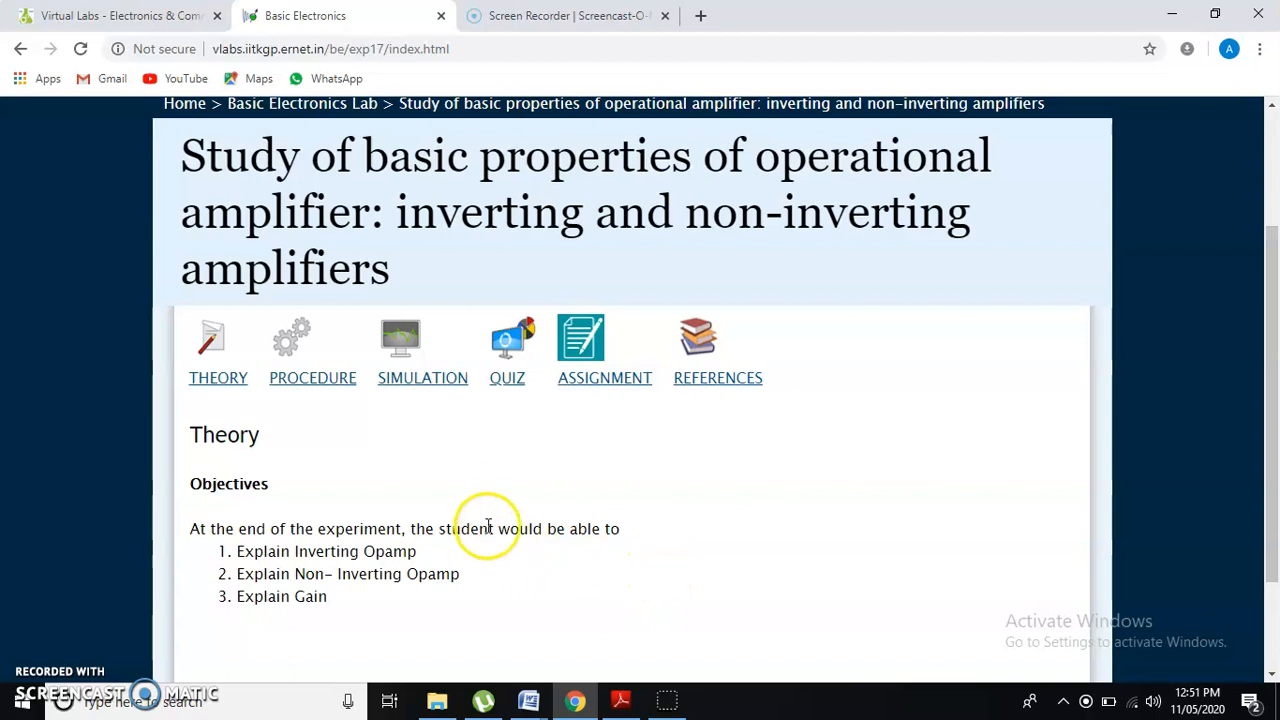
Go to the experiment's simulation and launch the Inverting_opamp circuit-drawing exercise
left_click(423, 372)
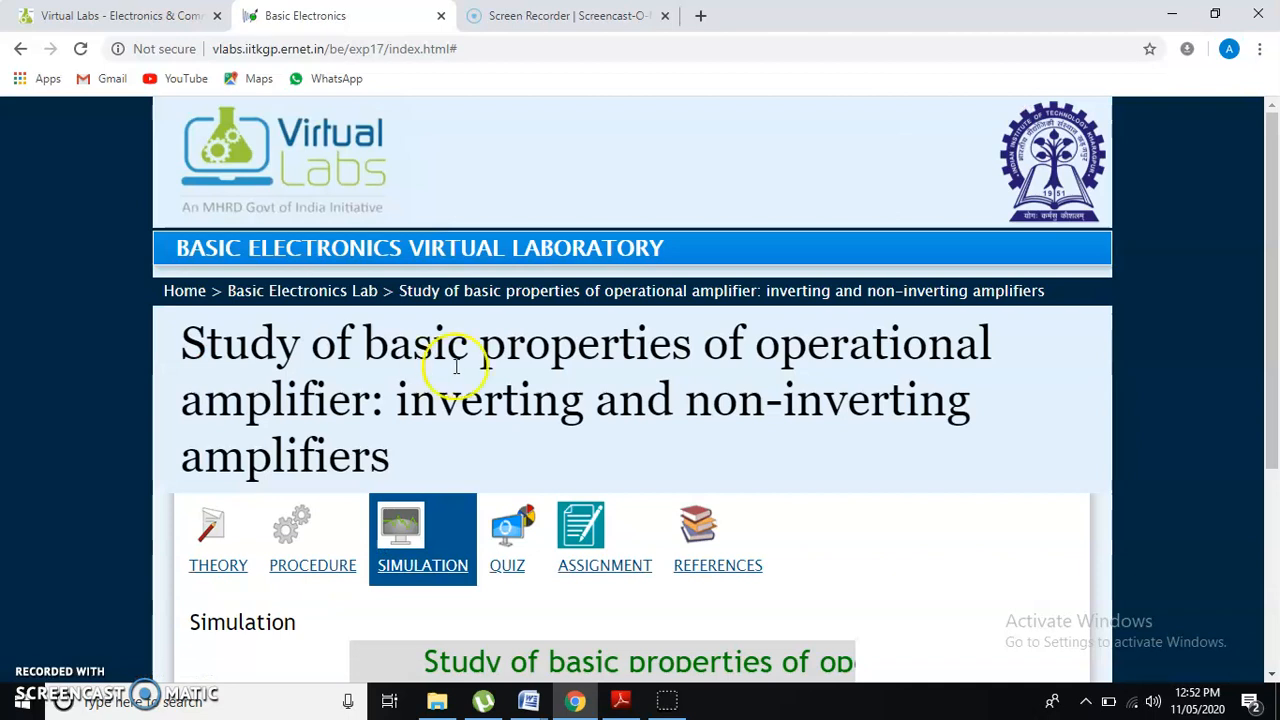
scroll(666, 403, "down", 3)
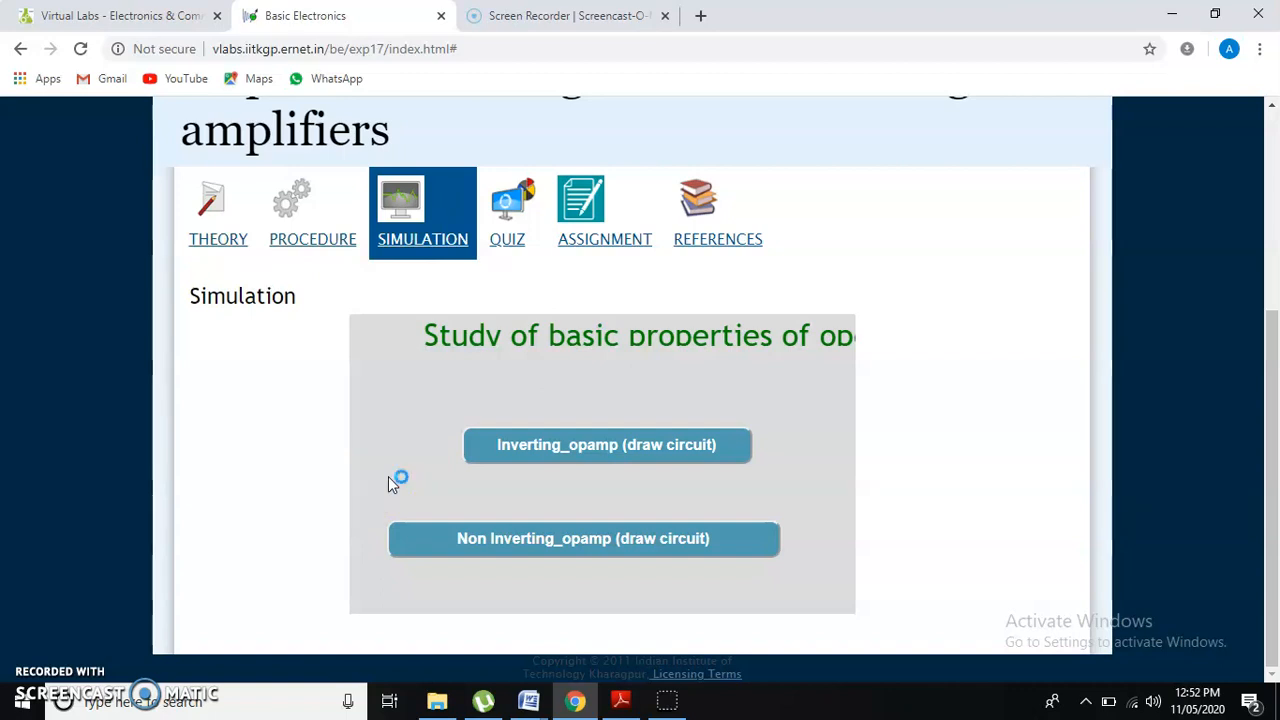
left_click(550, 456)
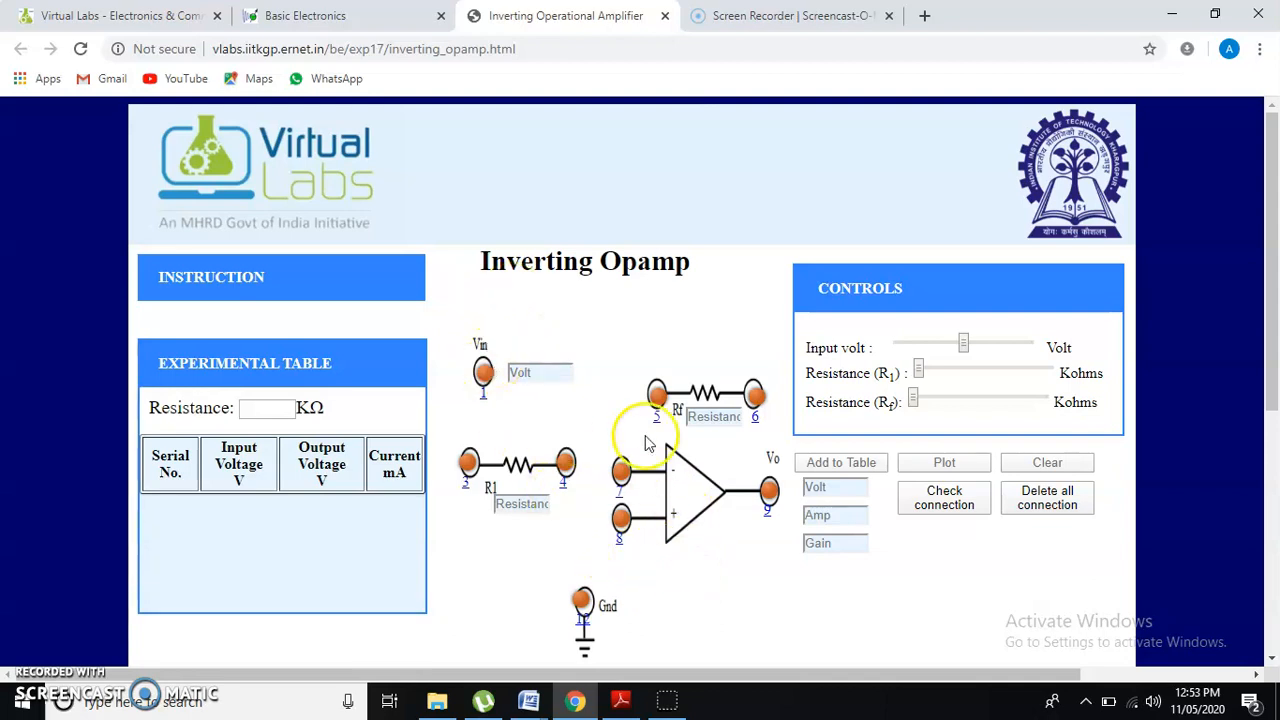
Wire the inverting op-amp circuit by connecting terminals 1-3, 4-7, 8-12, 4-5 and 6-9, and check the connections
left_click(650, 584)
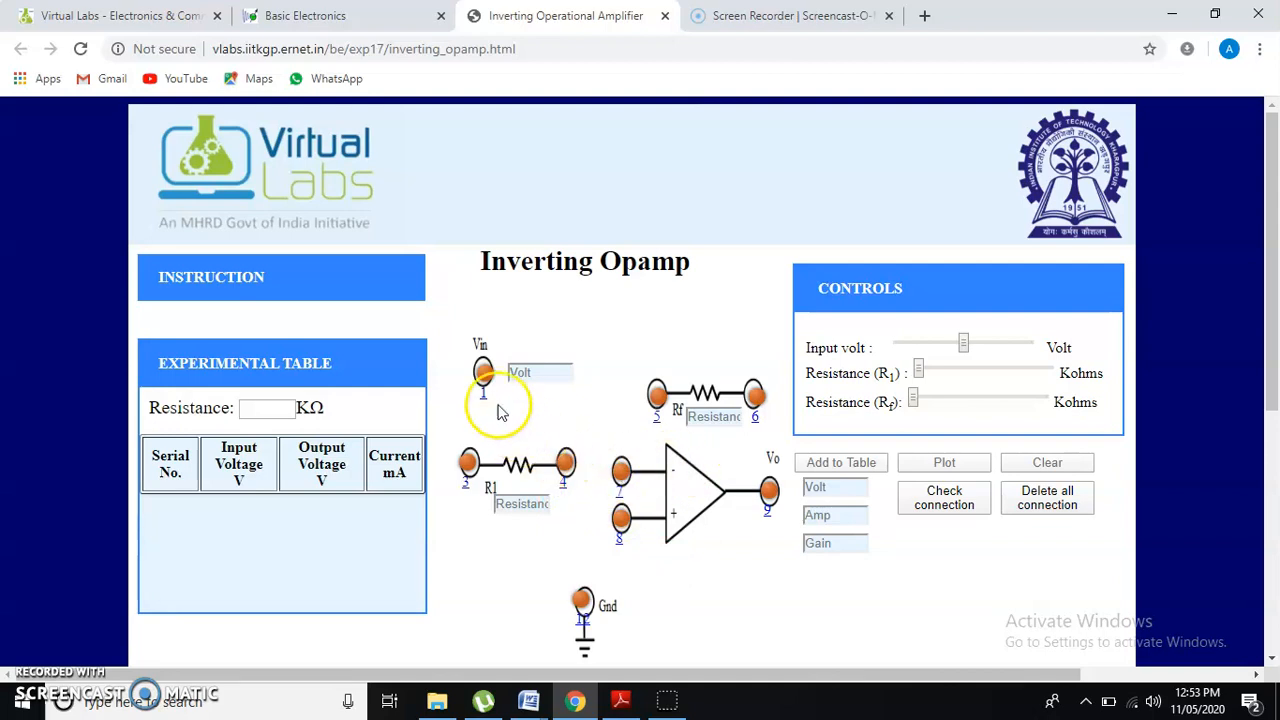
left_click_drag(484, 378, 470, 462)
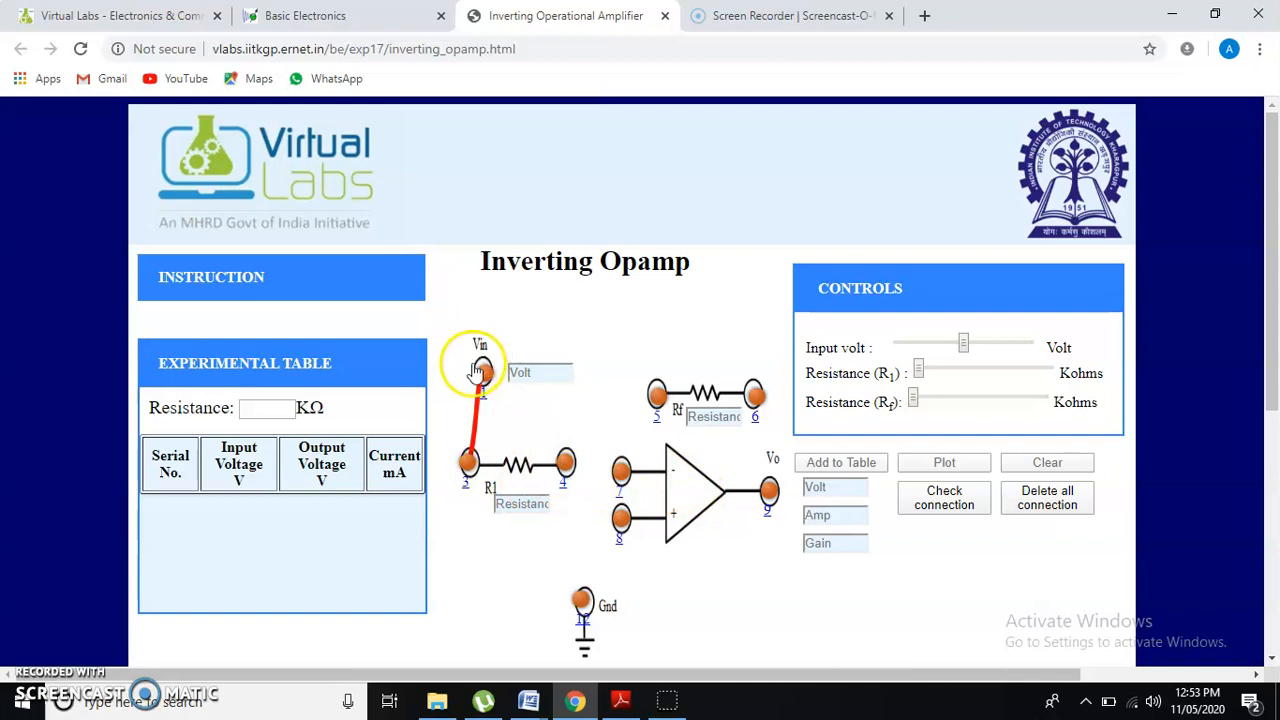
left_click_drag(540, 468, 621, 470)
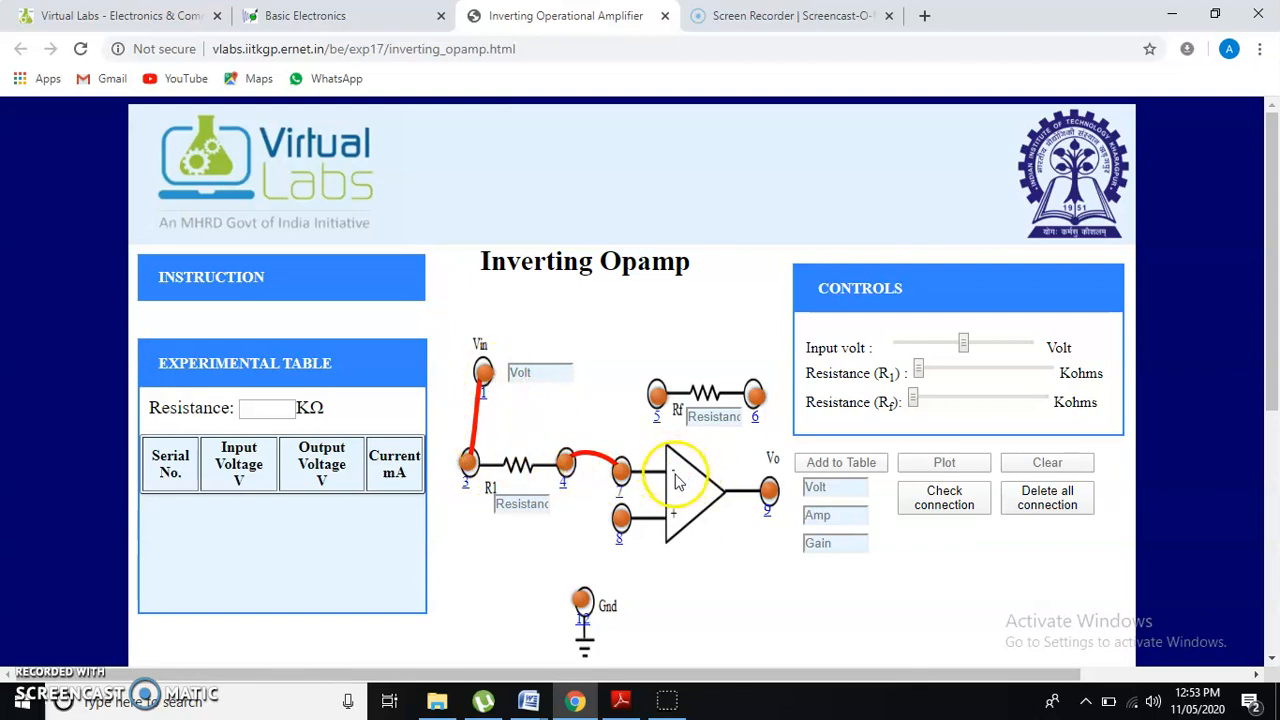
left_click_drag(621, 517, 586, 600)
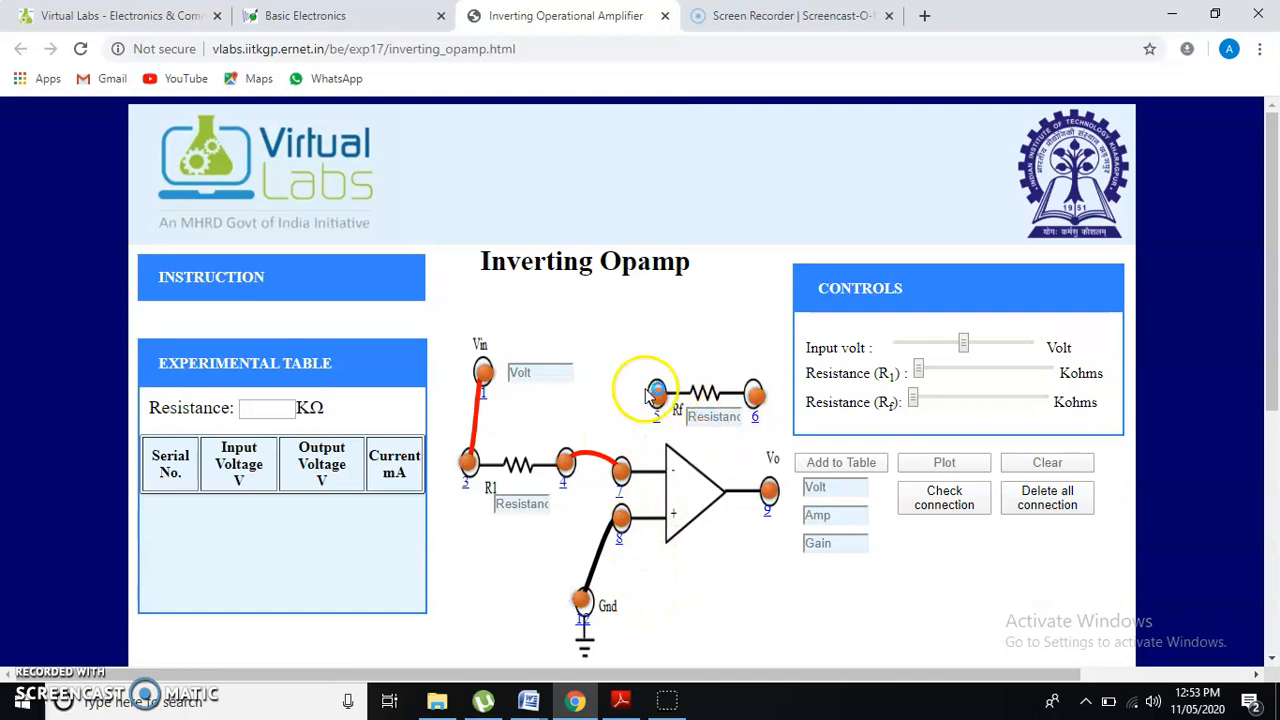
left_click_drag(566, 461, 655, 411)
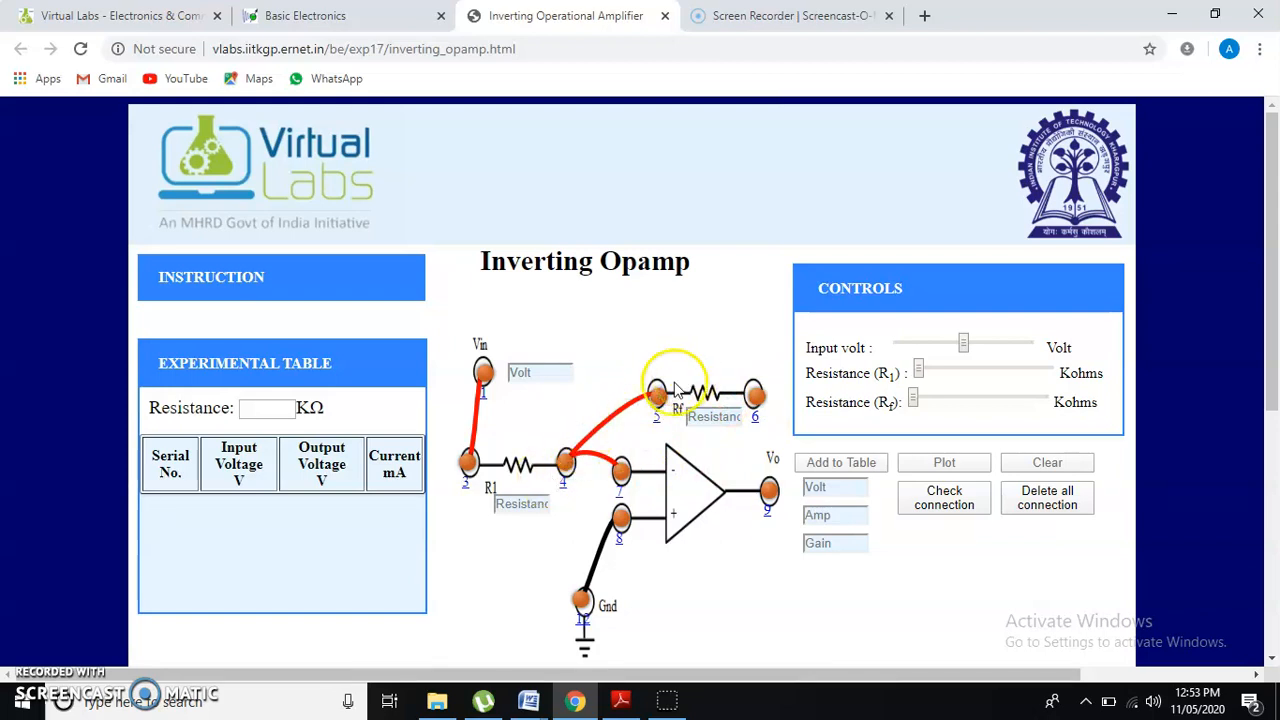
left_click_drag(757, 398, 770, 490)
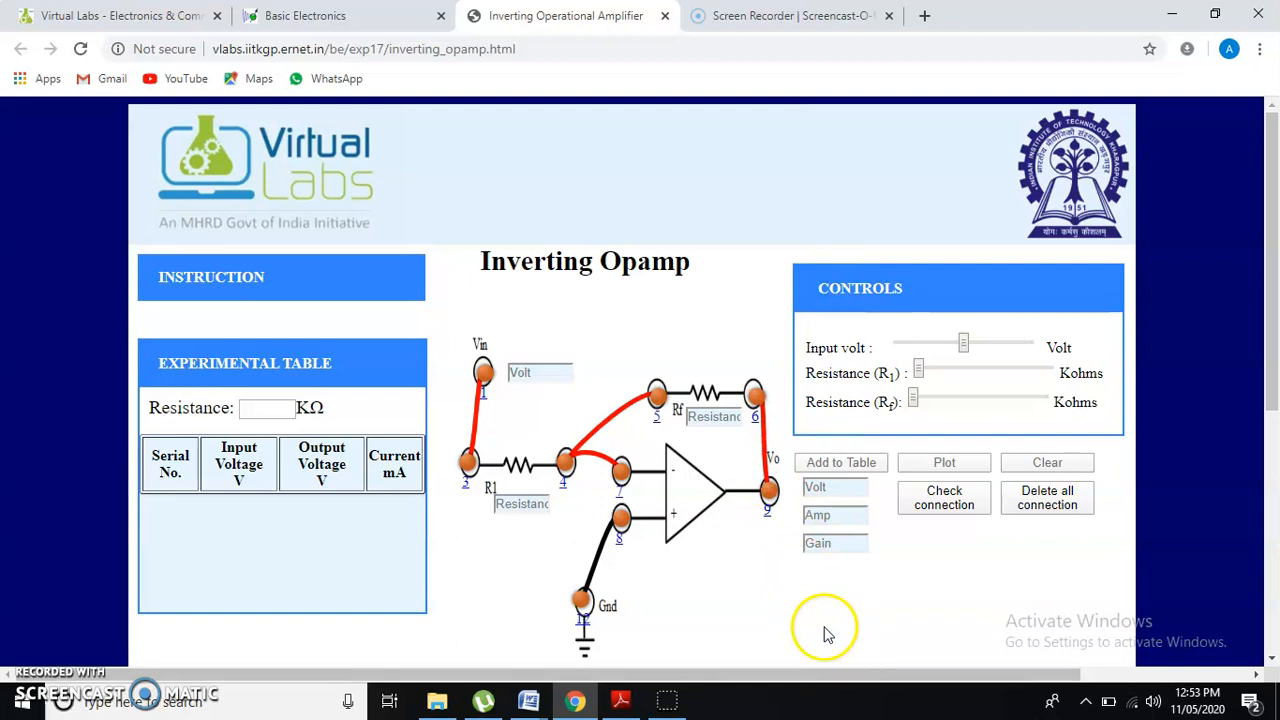
left_click(951, 508)
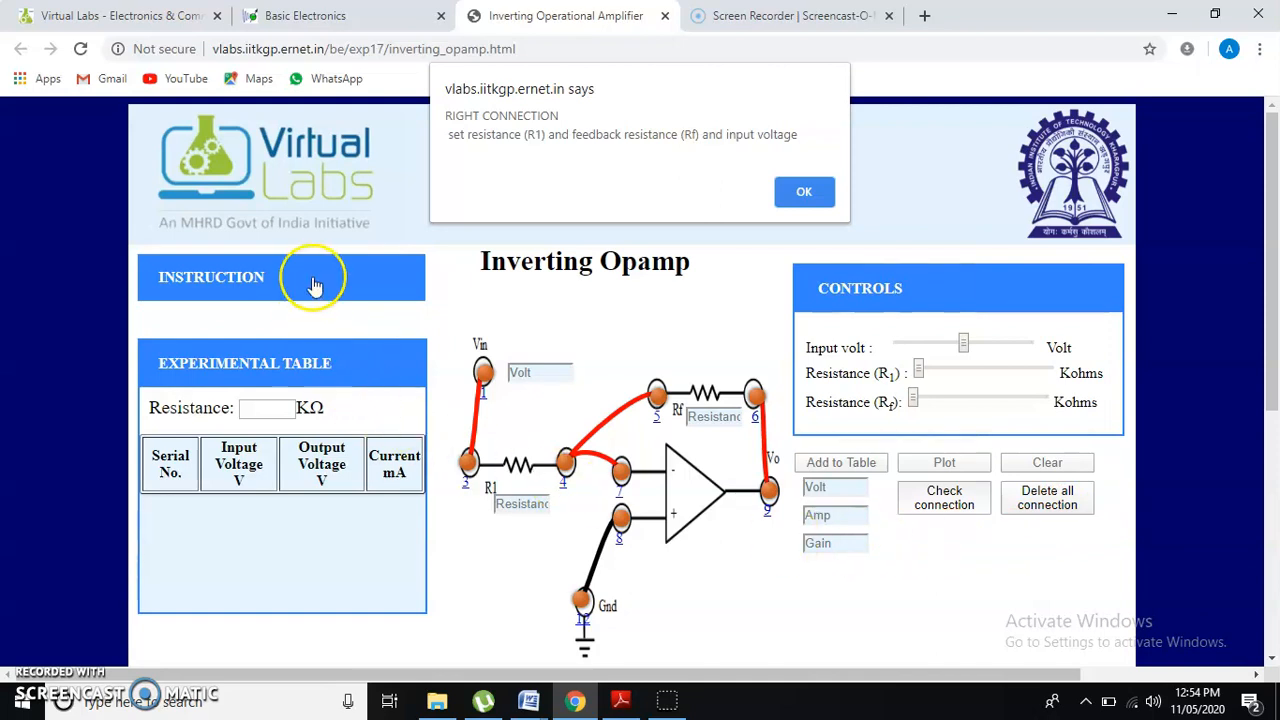
left_click(802, 192)
Review the inverting op-amp simulation's instructions and check the circuit connections again
mouse_move(295, 287)
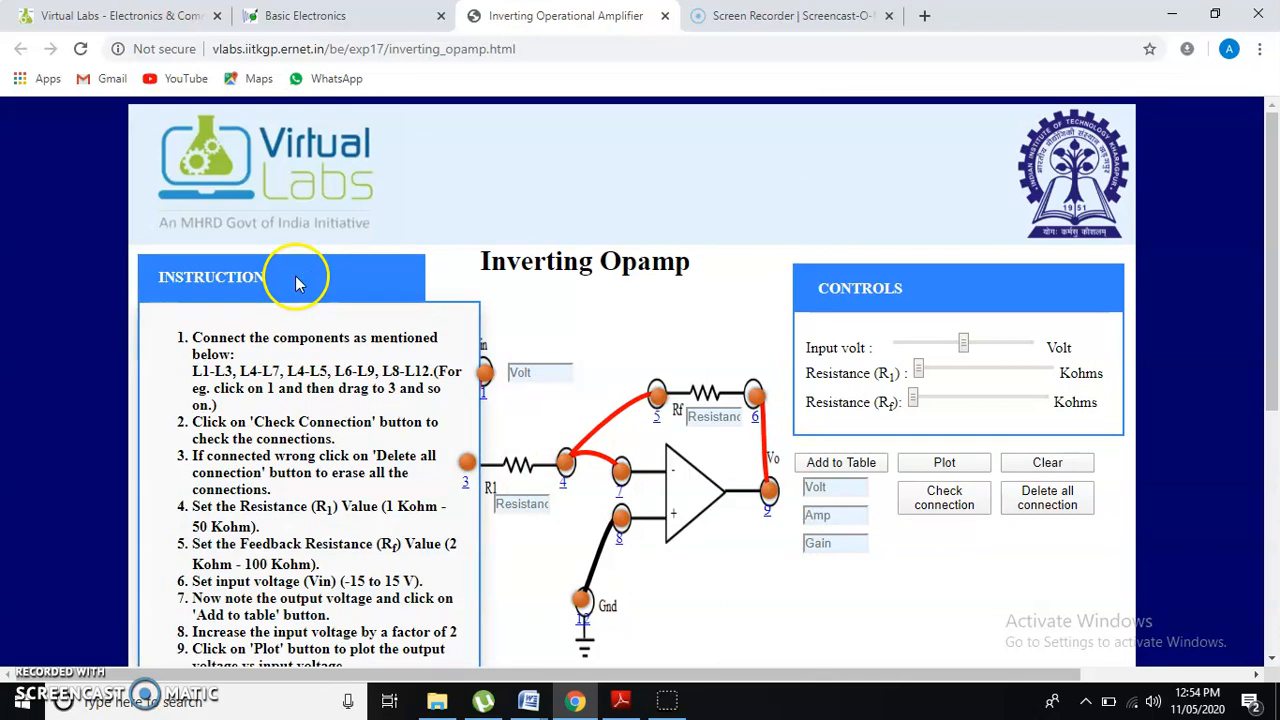
left_click(297, 283)
left_click(287, 280)
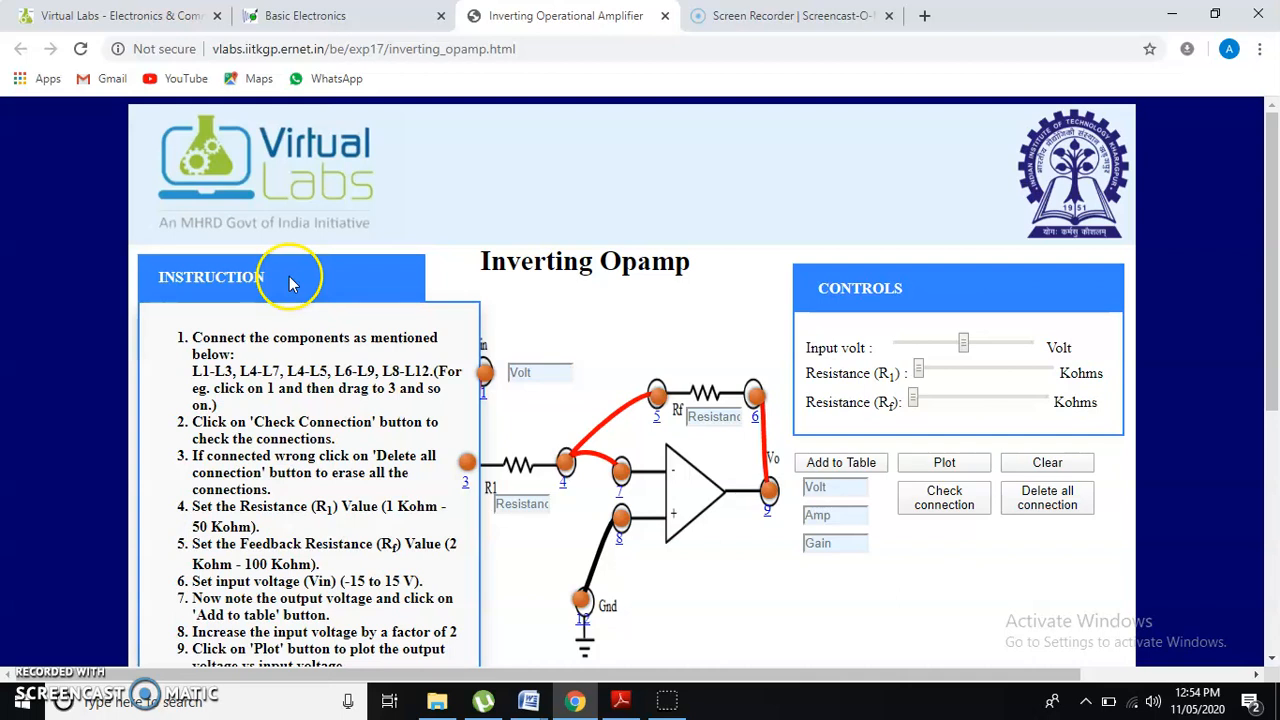
left_click(290, 283)
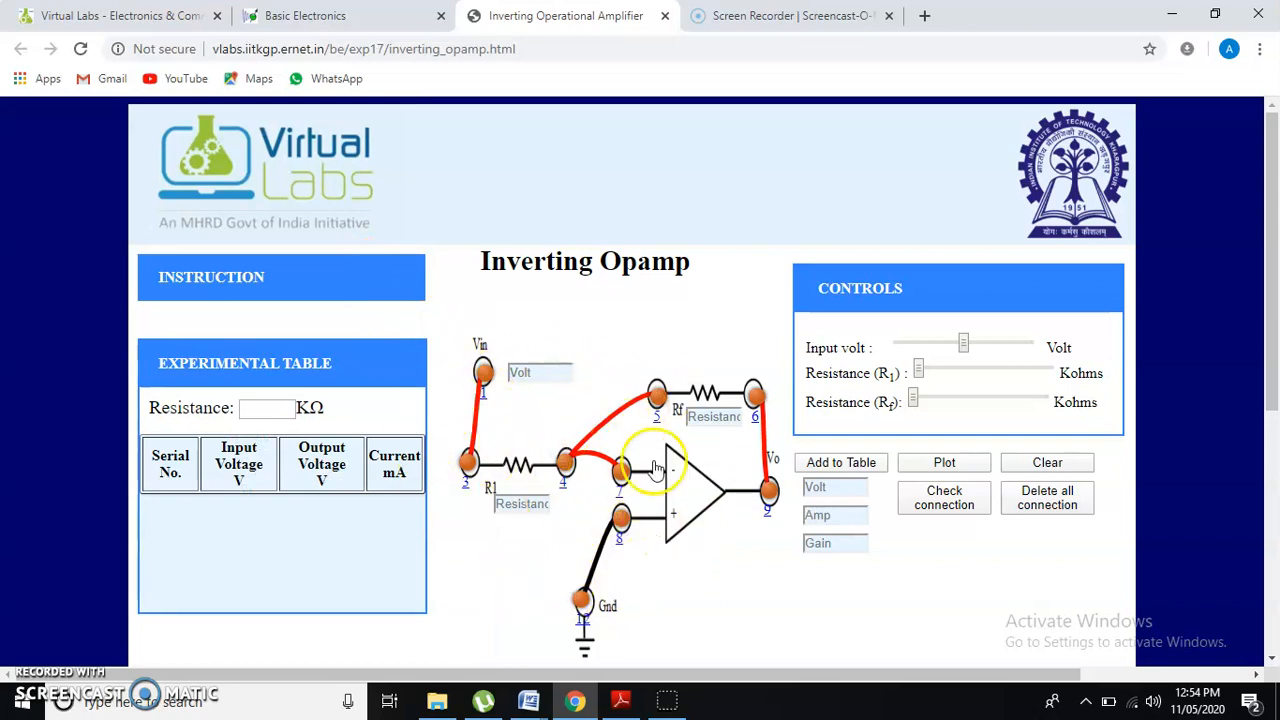
left_click(948, 500)
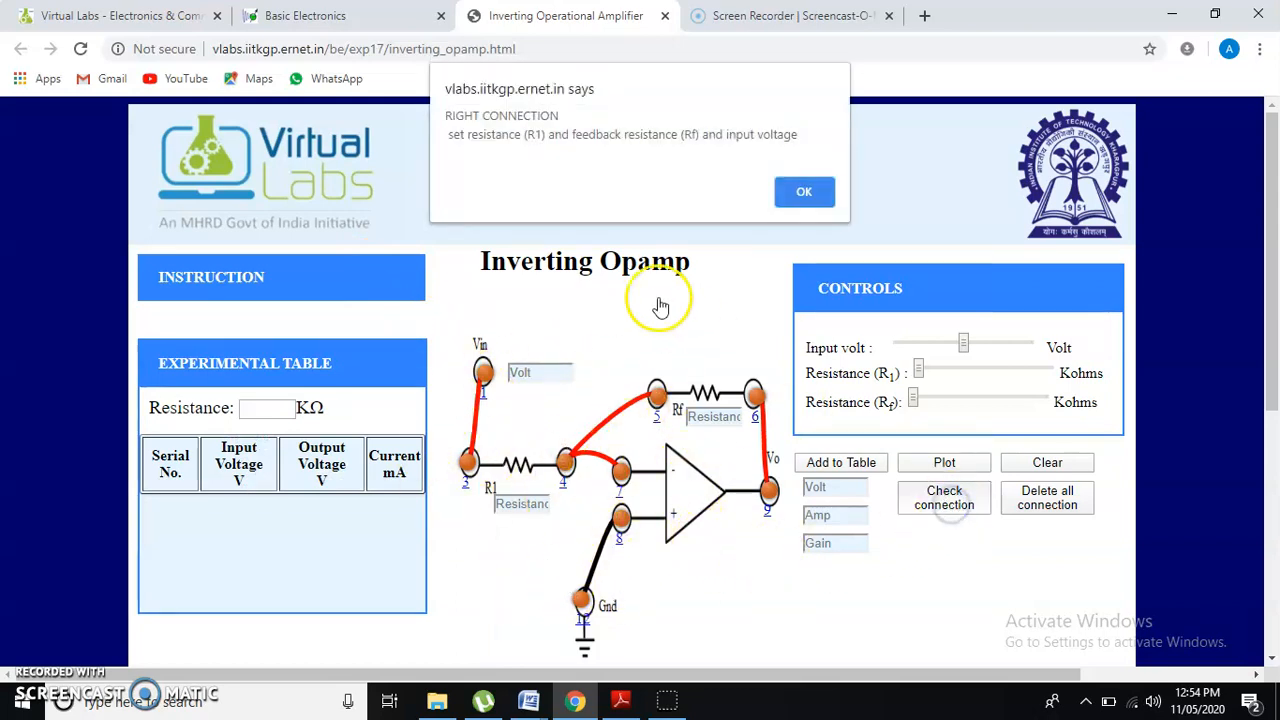
left_click(804, 194)
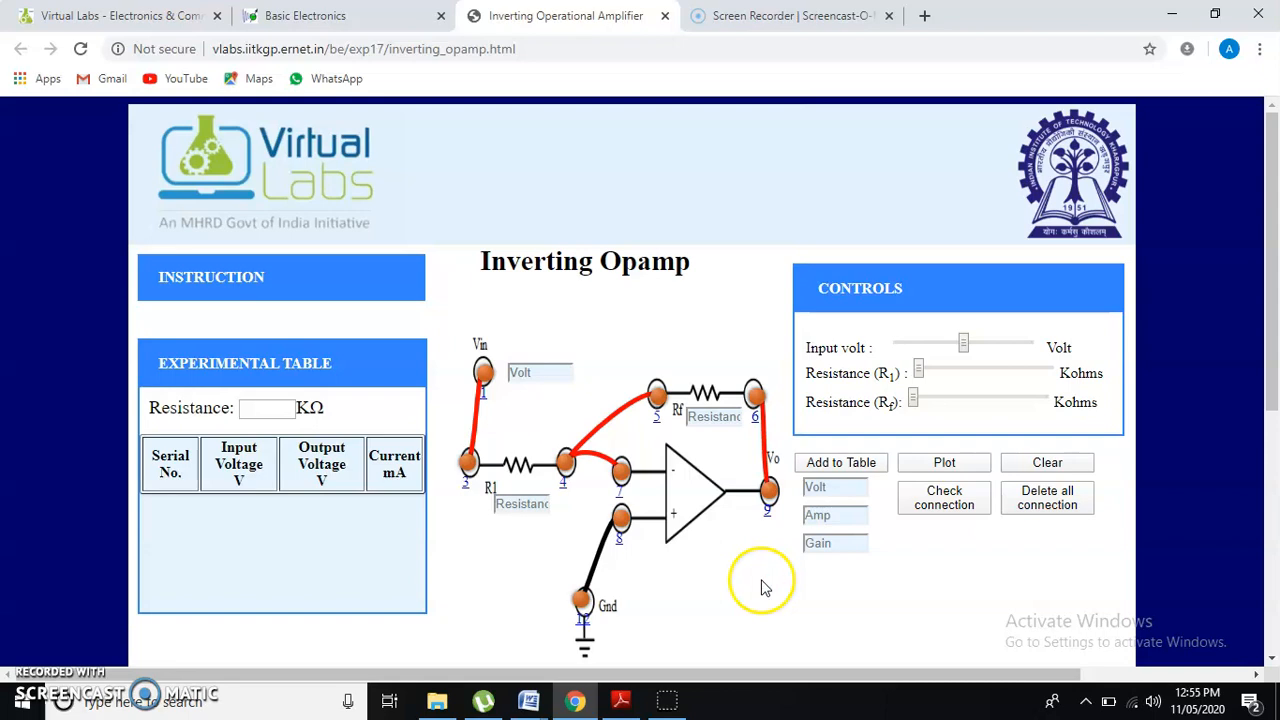
Switch to the Expt6.Opamp document in Word and read the Inverting Amplifier theory section
left_click(528, 702)
left_click(490, 660)
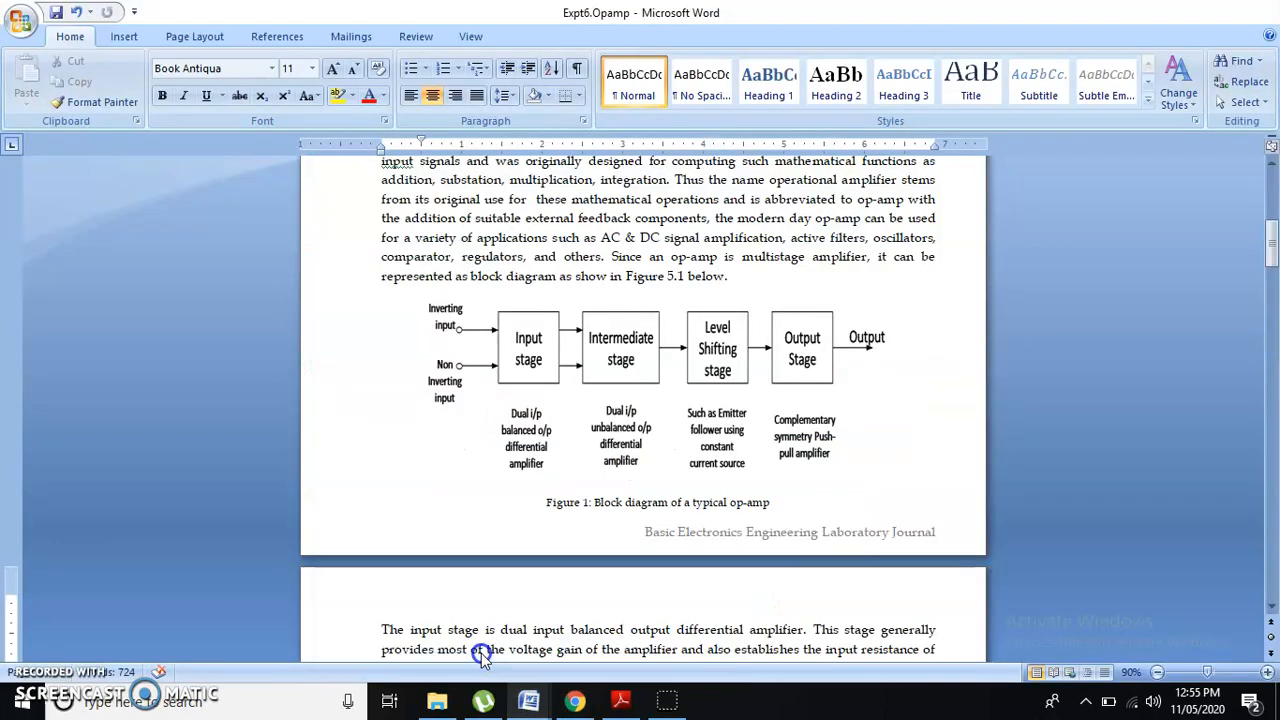
scroll(592, 550, "down", 7)
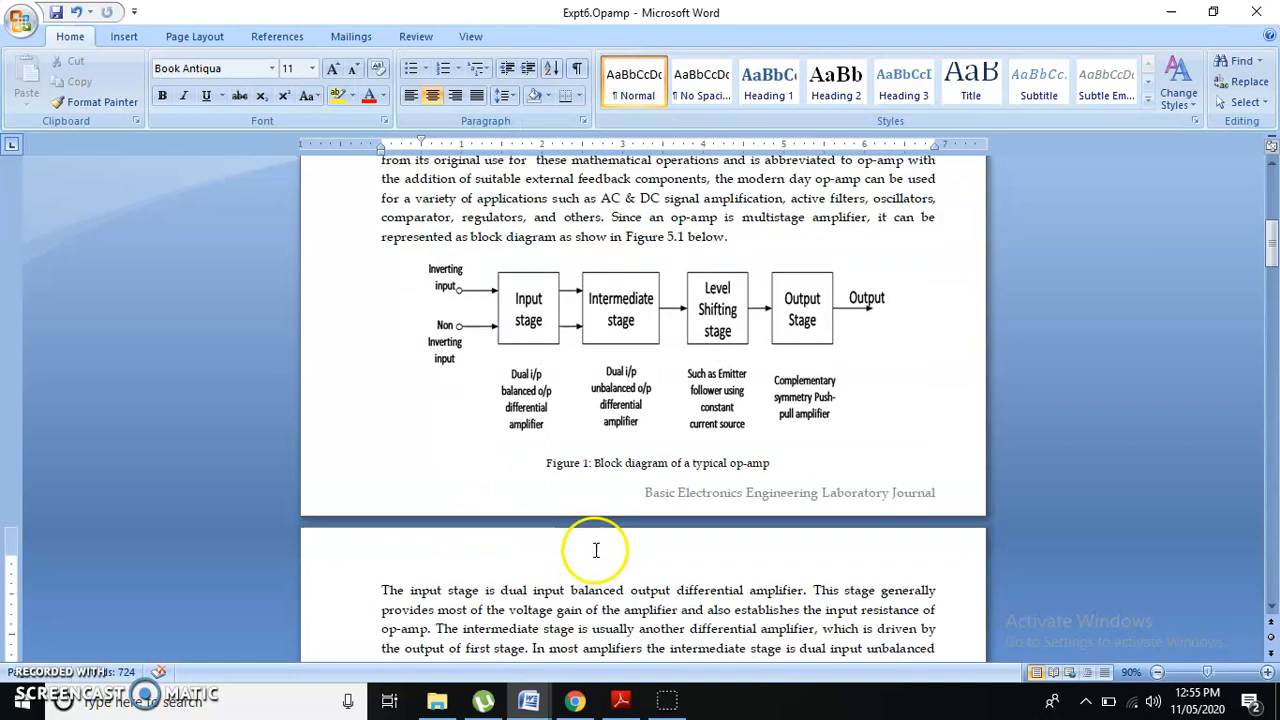
scroll(594, 553, "down", 8)
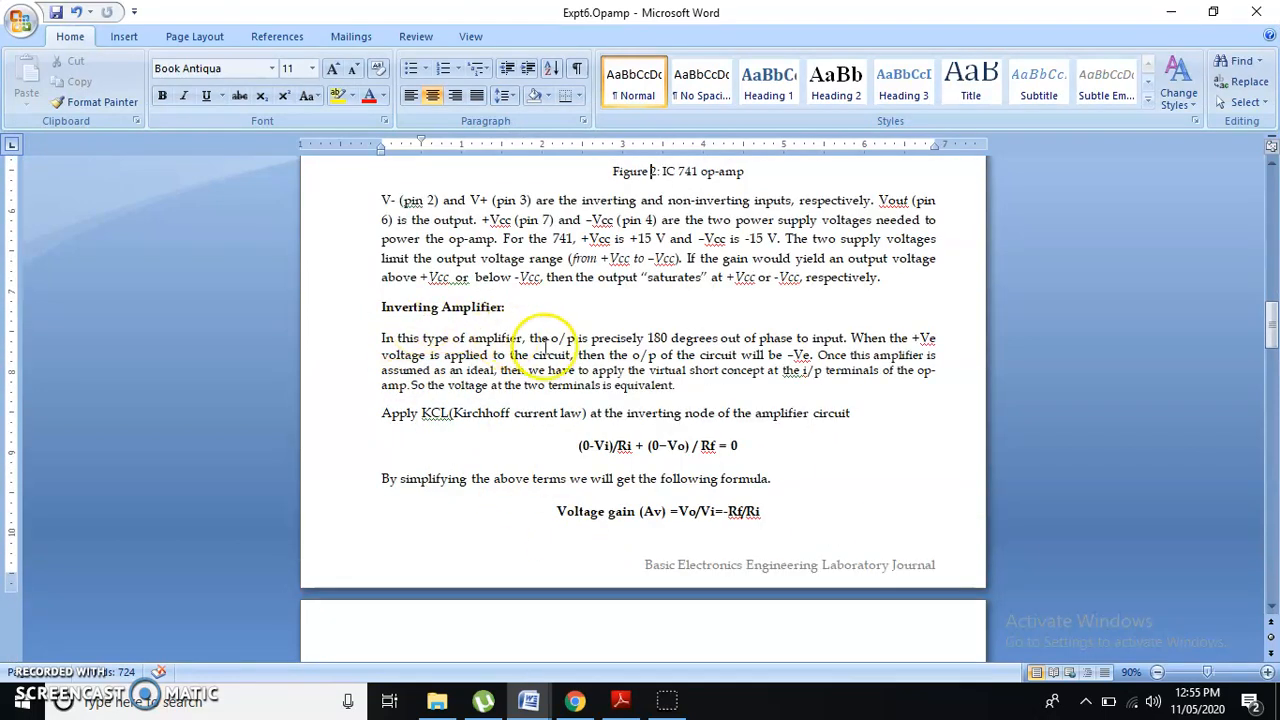
scroll(590, 480, "down", 2)
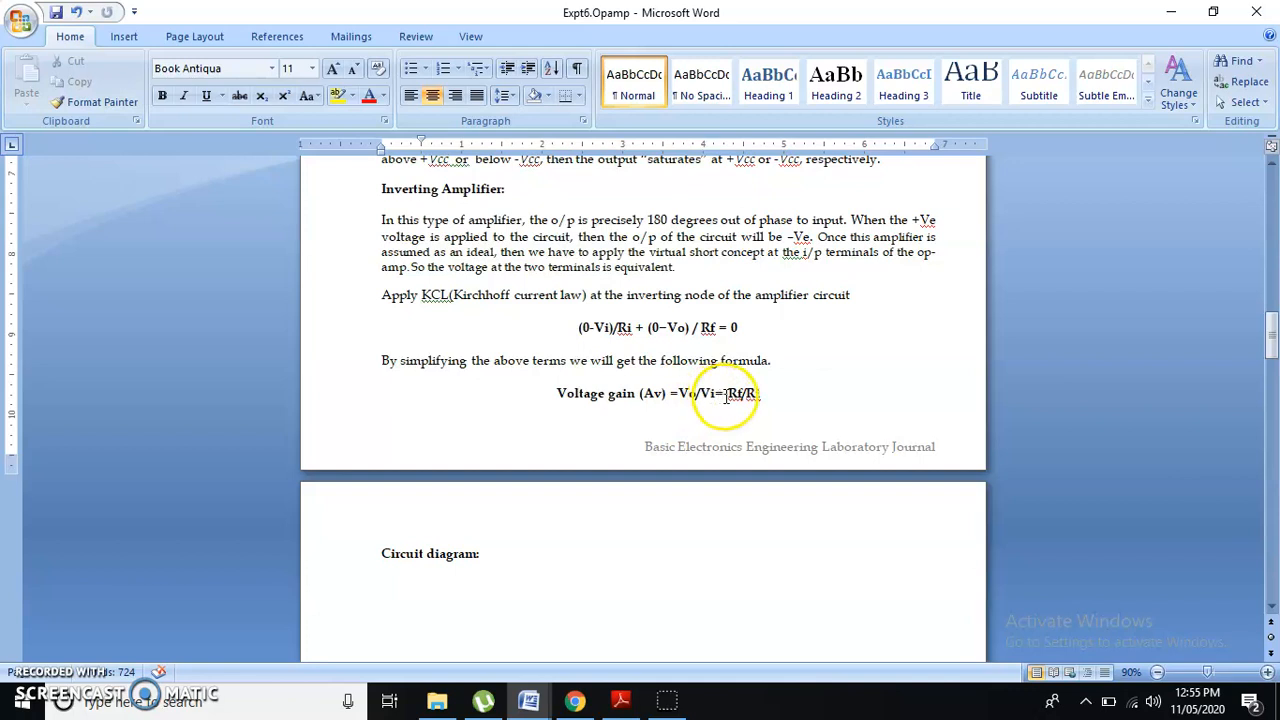
Examine the Rf/Ri term of the inverting amplifier's voltage gain formula and the Circuit diagram section below it
mouse_move(729, 393)
left_mouse_down()
mouse_move(759, 394)
mouse_move(724, 400)
left_mouse_up()
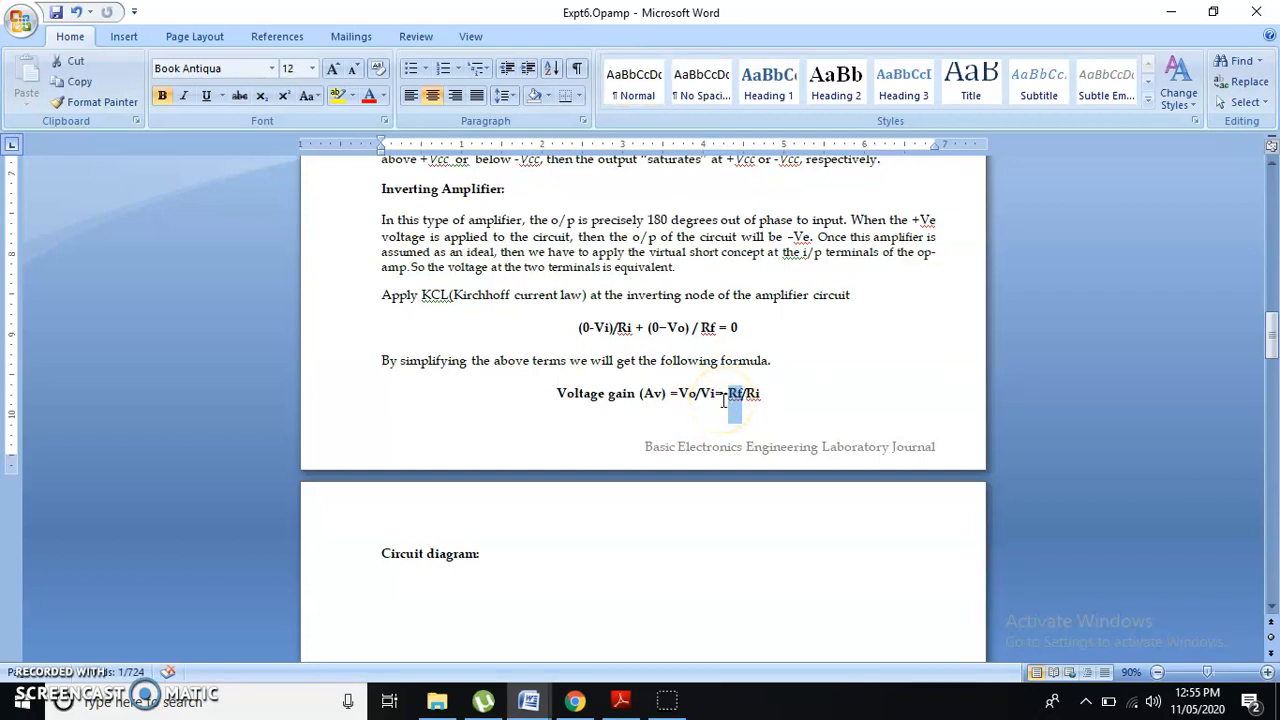
left_click(724, 398)
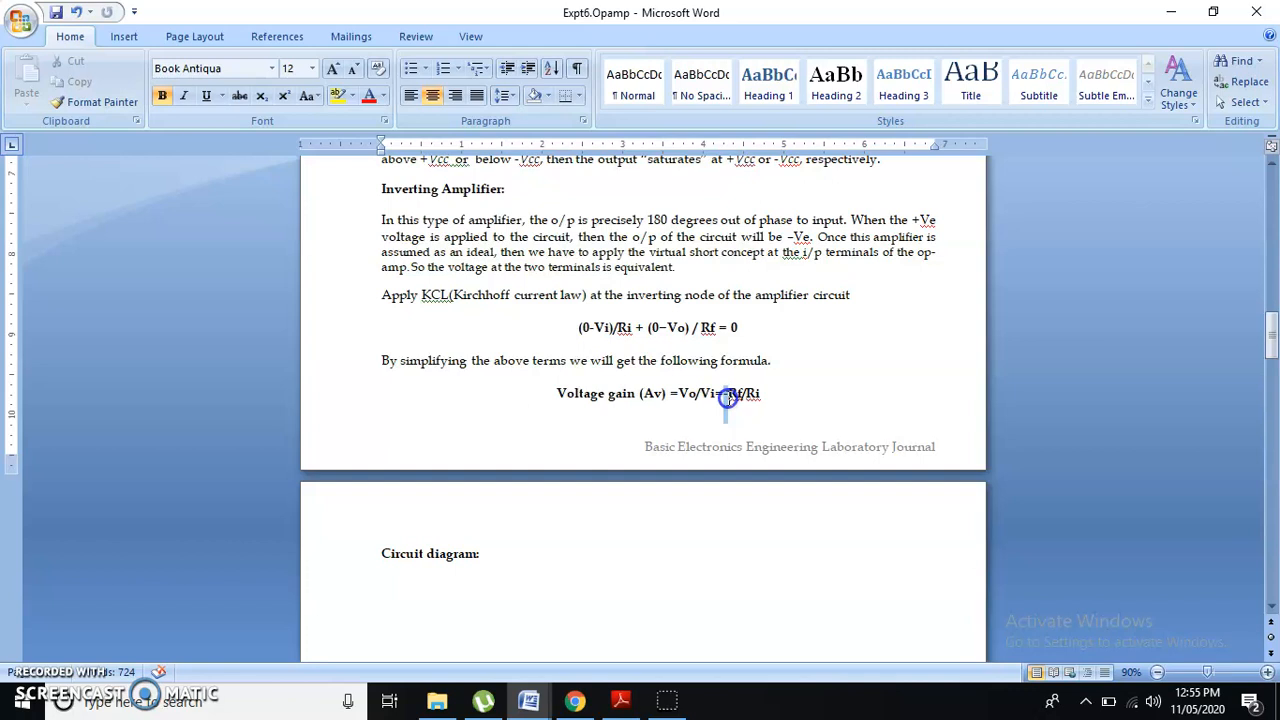
left_click_drag(728, 400, 760, 394)
left_click(731, 393)
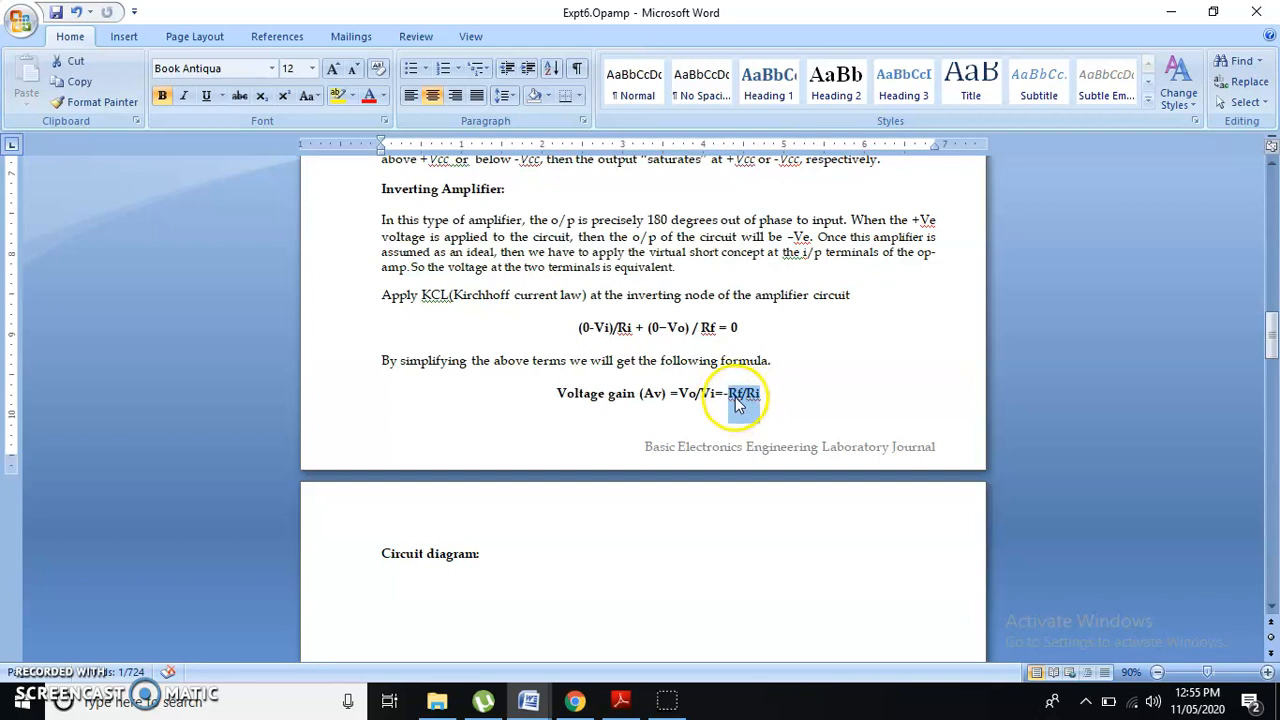
left_click(648, 422)
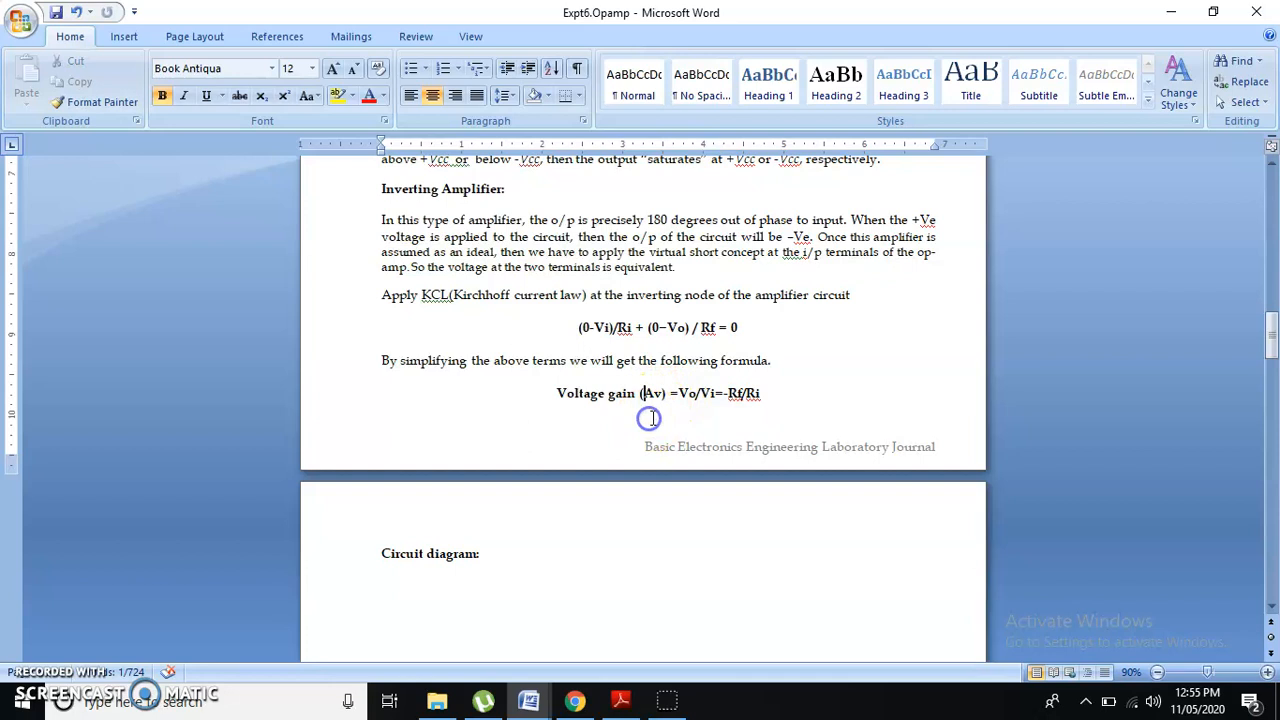
scroll(620, 440, "down", 3)
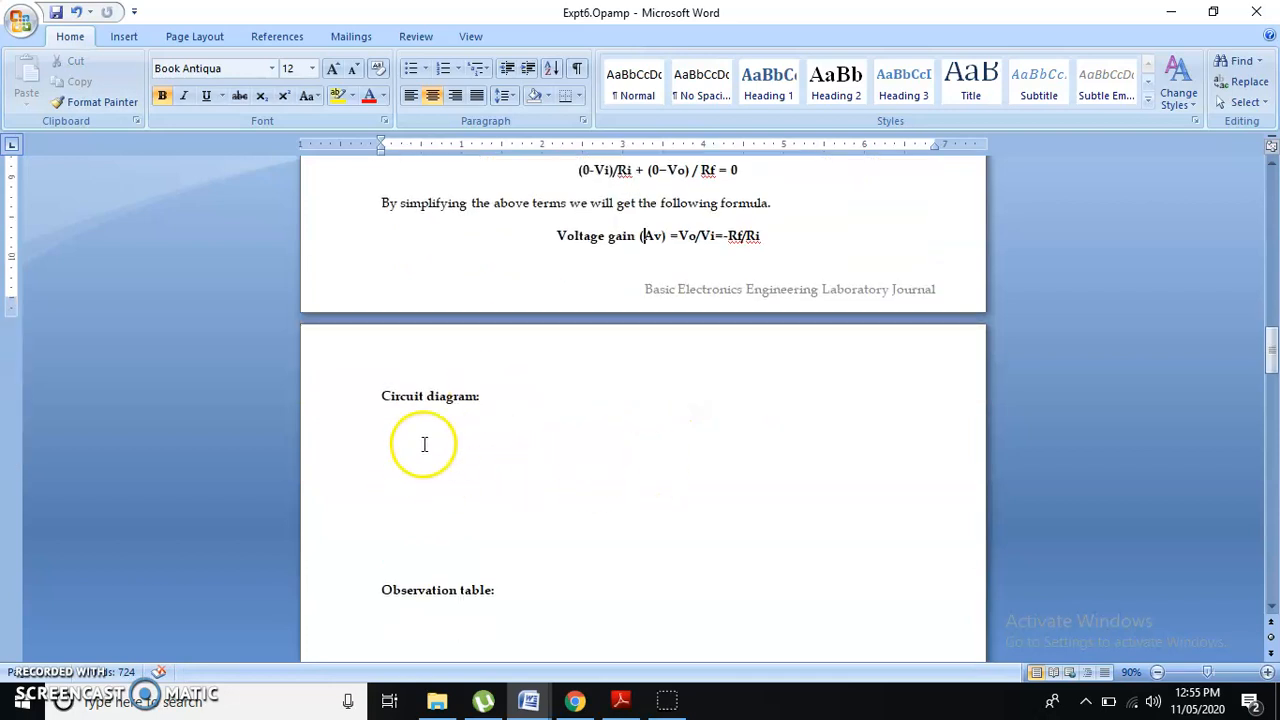
Examine the Theoretical Gain working in the Word document's Gain calculation section, including the Rf and Ri values and the gain result
left_click(576, 702)
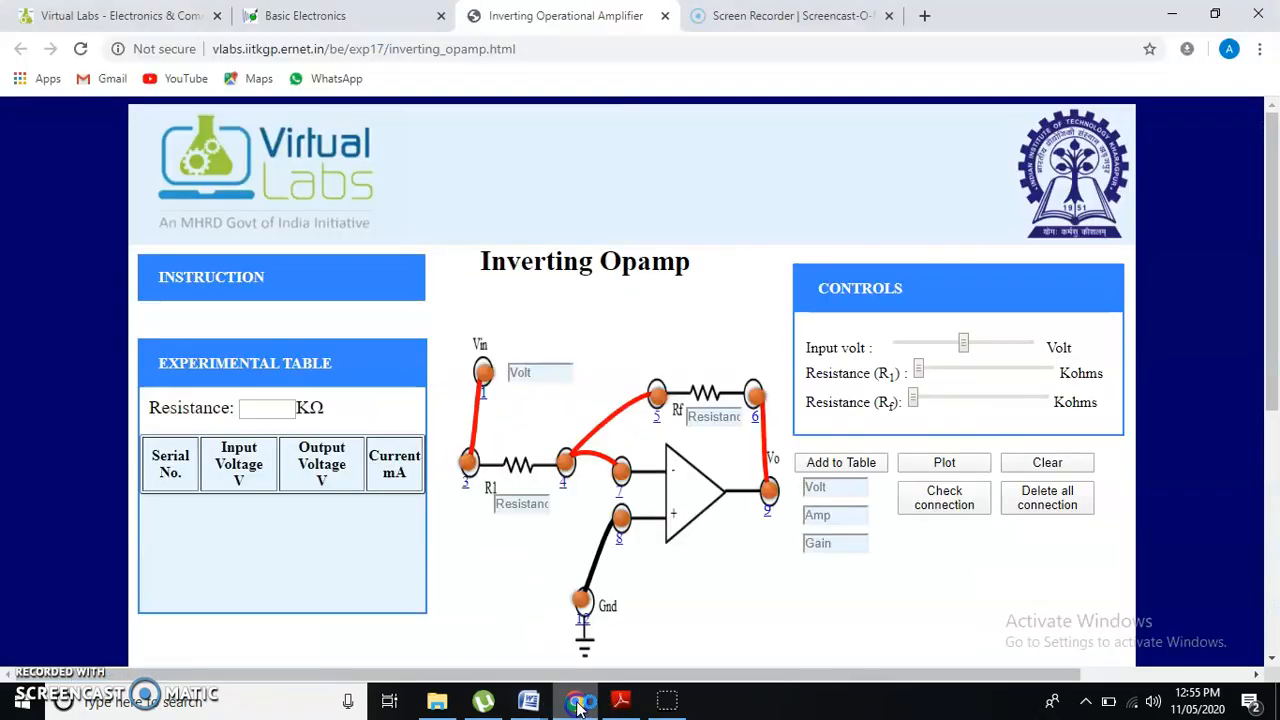
left_click(576, 702)
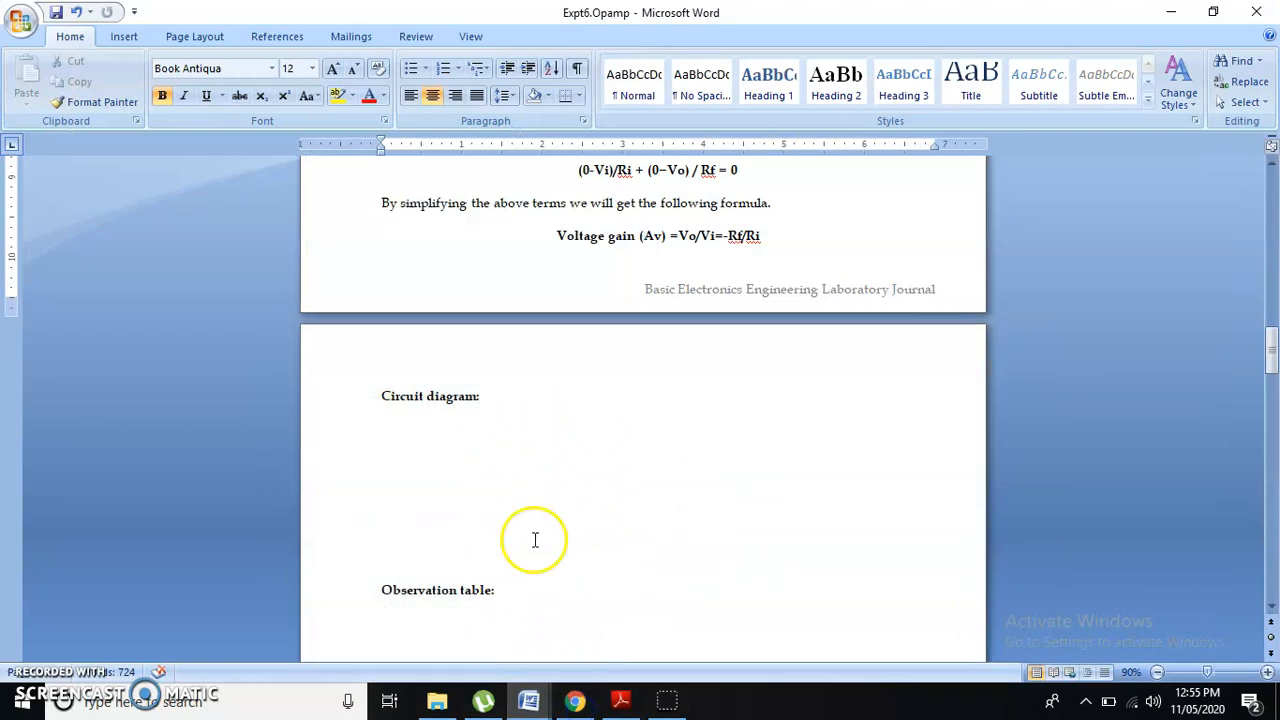
scroll(550, 571, "down", 3)
scroll(545, 571, "down", 2)
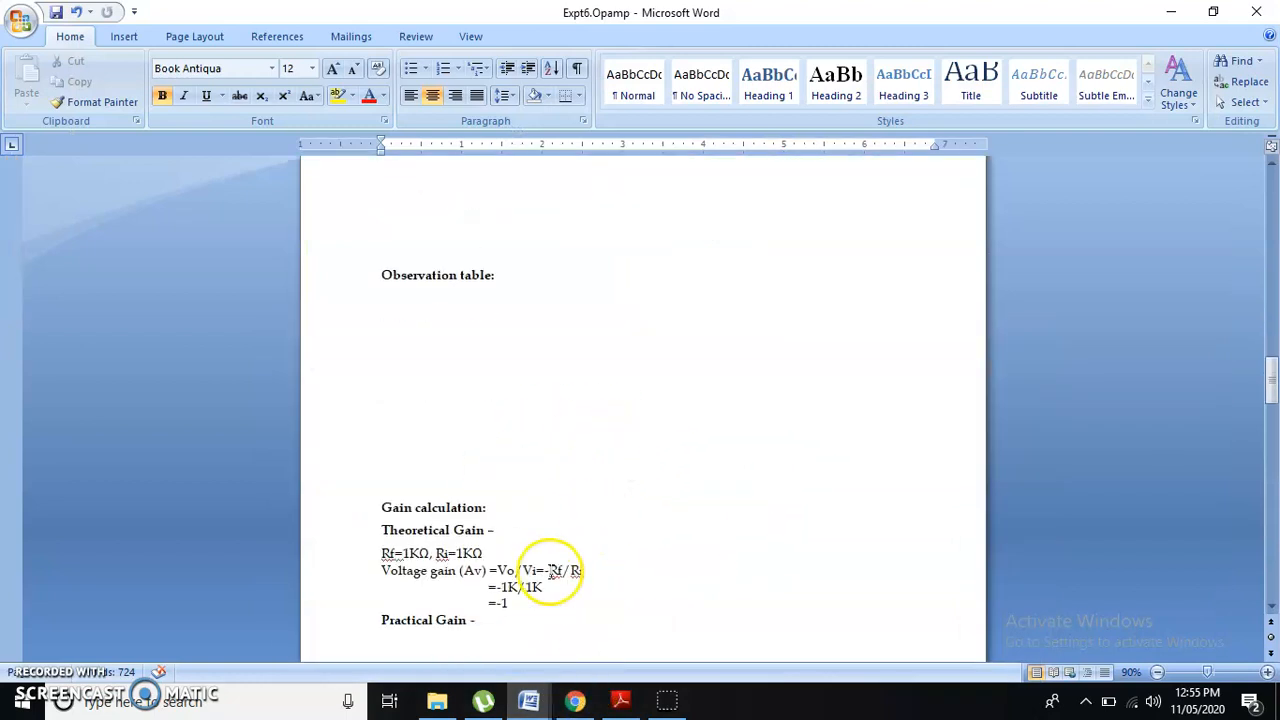
scroll(491, 594, "down", 1)
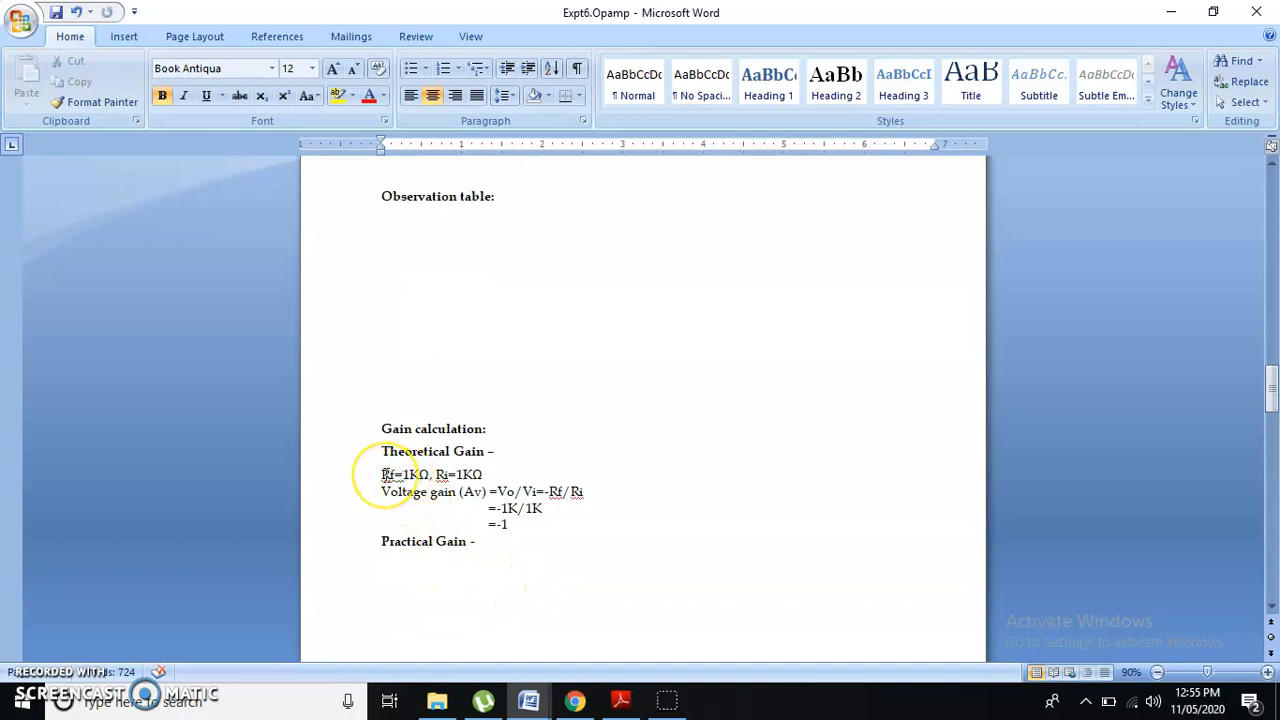
left_click_drag(384, 474, 481, 478)
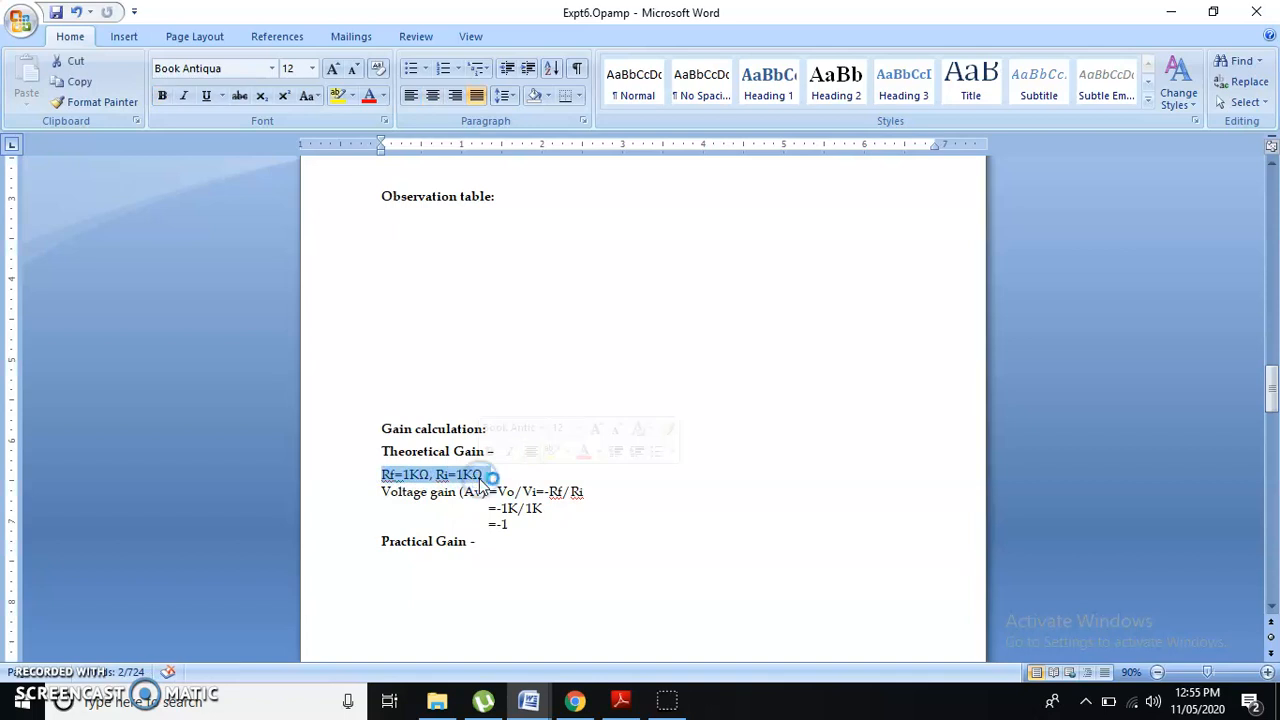
left_click(523, 509)
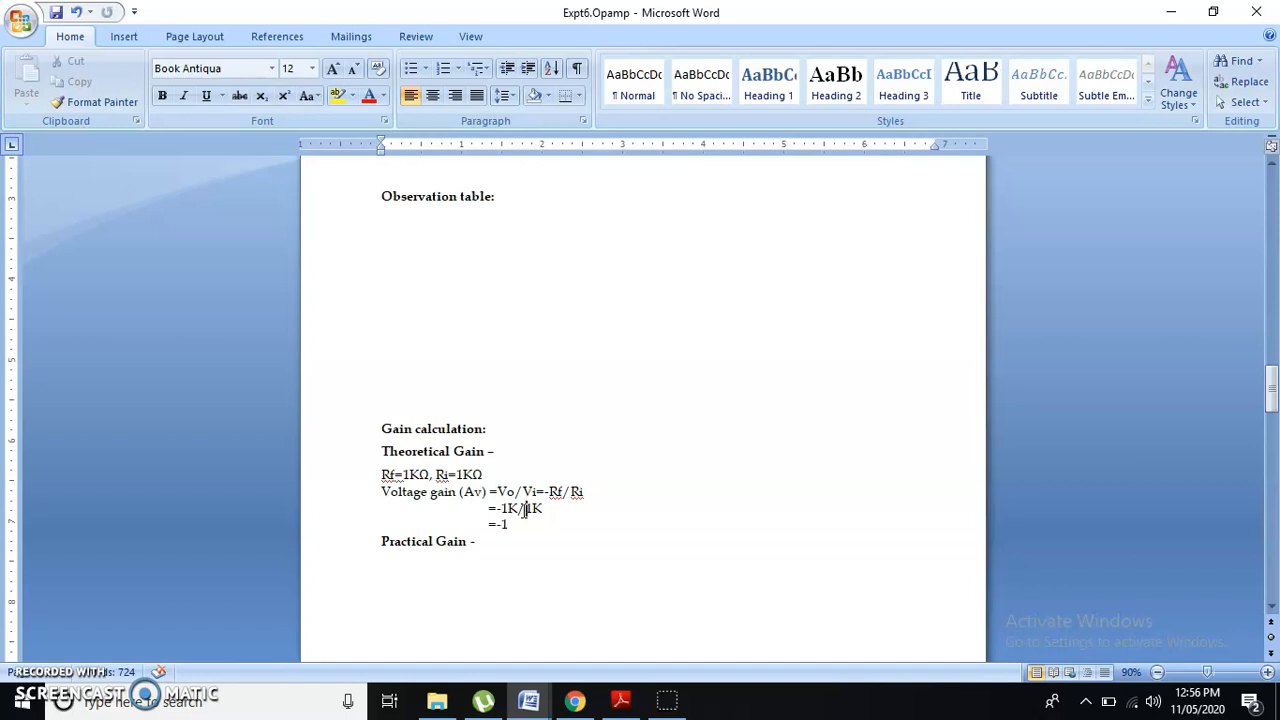
left_click_drag(381, 474, 486, 476)
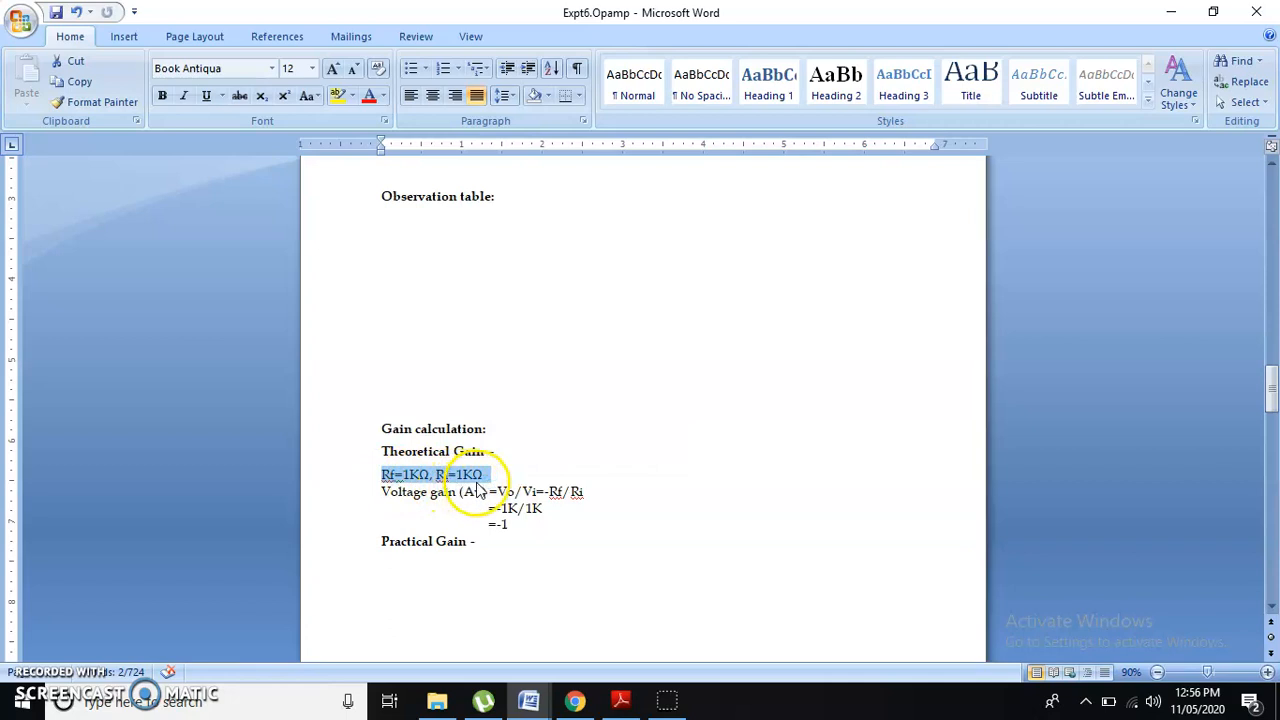
double_click(502, 524)
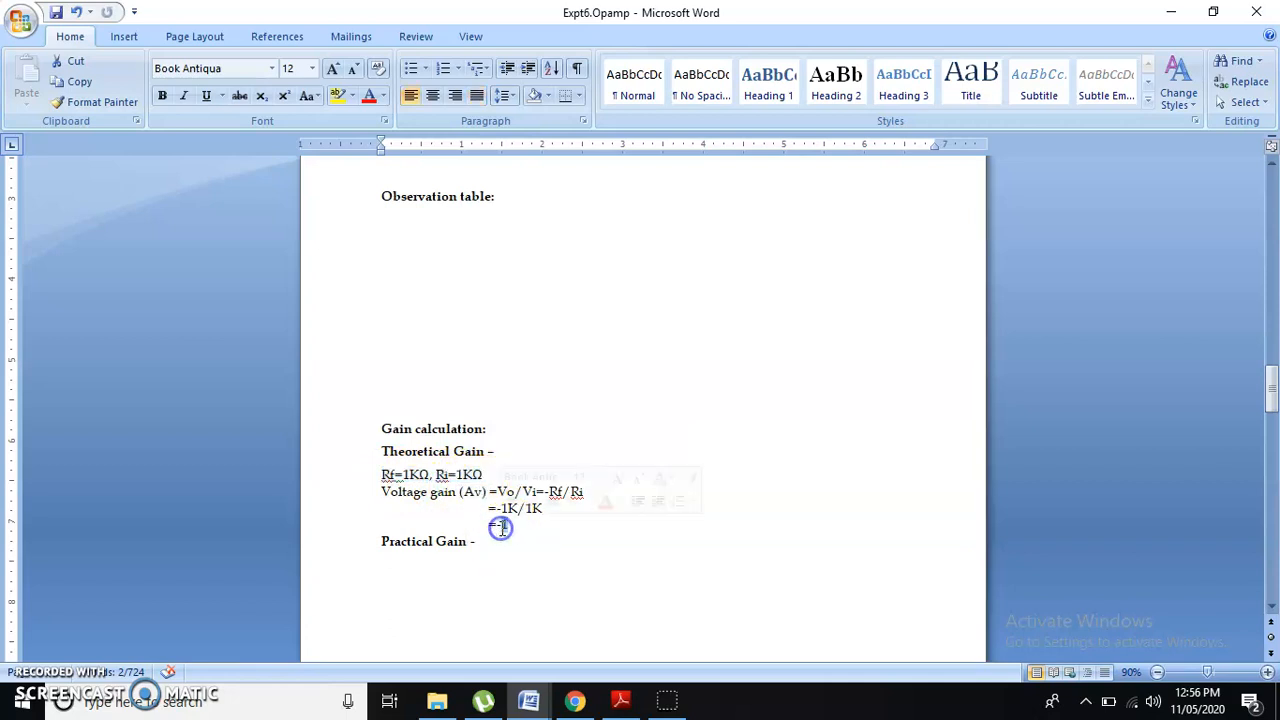
left_click(571, 543)
Switch to the inverting op-amp simulator in Chrome and set R1 to 1 Kohm and Rf to 5 Kohms
left_click(575, 703)
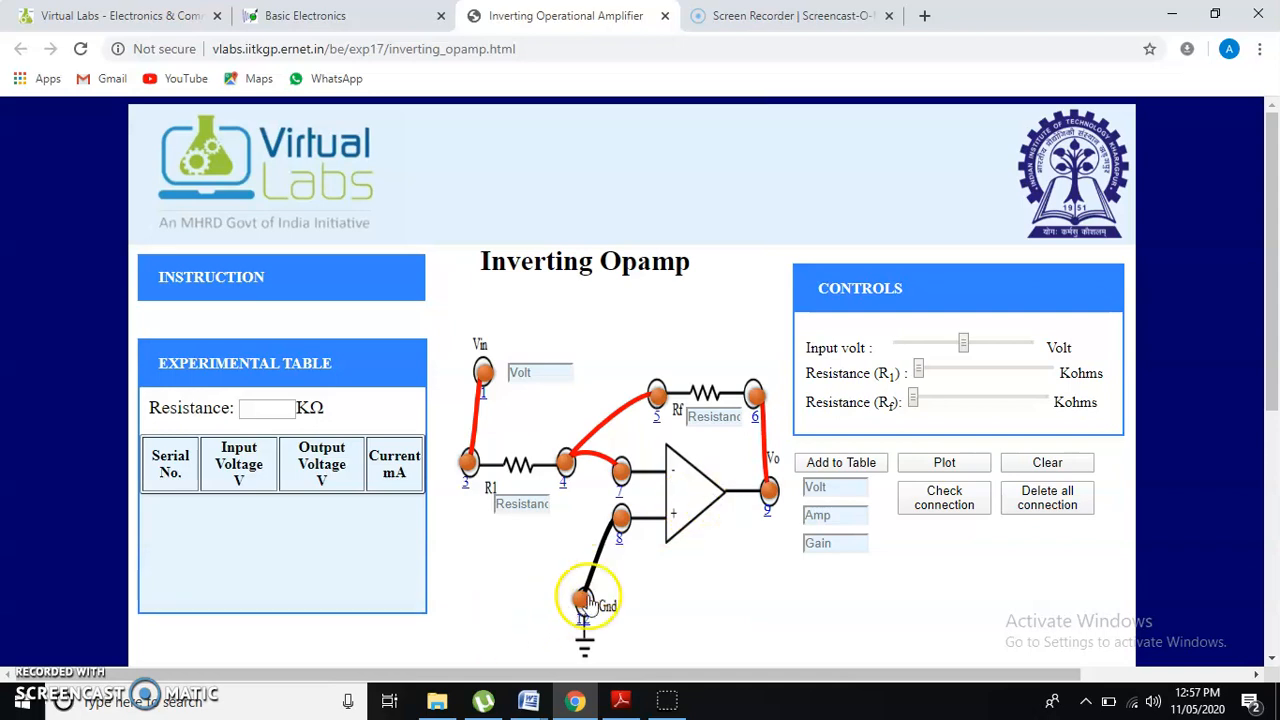
left_click_drag(926, 370, 912, 400)
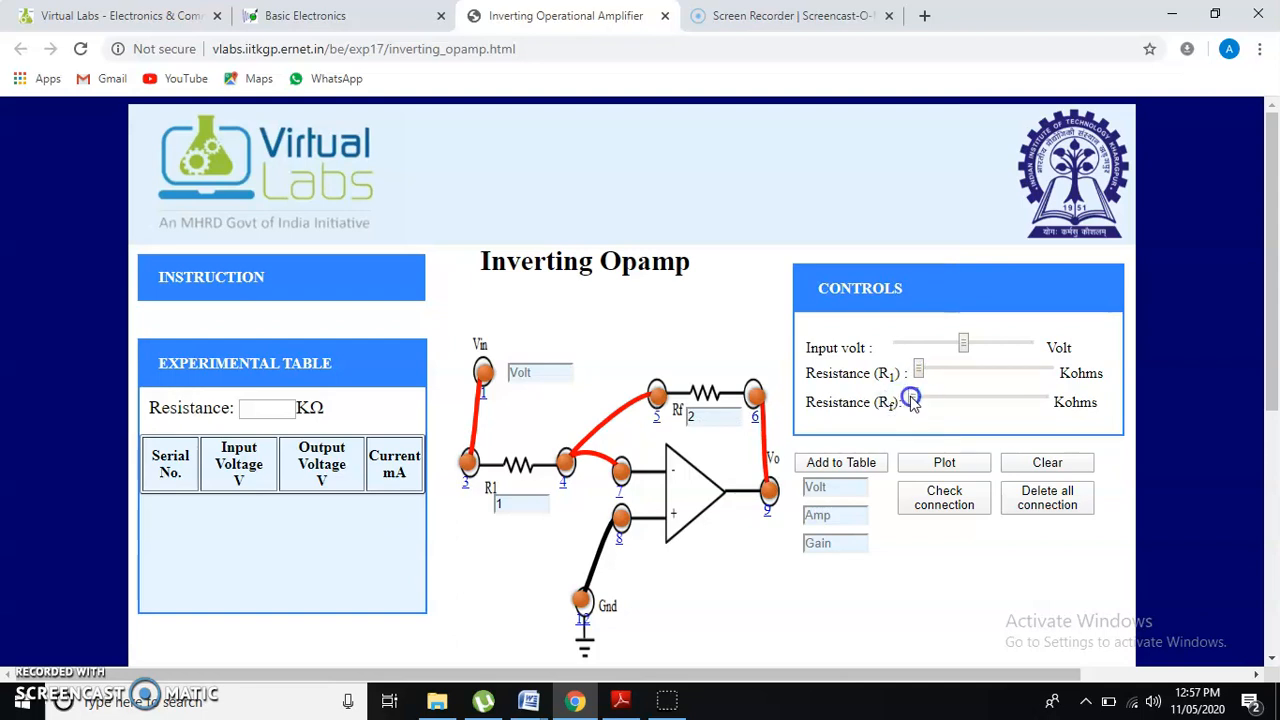
left_click(915, 400)
mouse_move(916, 402)
left_mouse_down()
mouse_move(936, 402)
mouse_move(917, 404)
left_mouse_up()
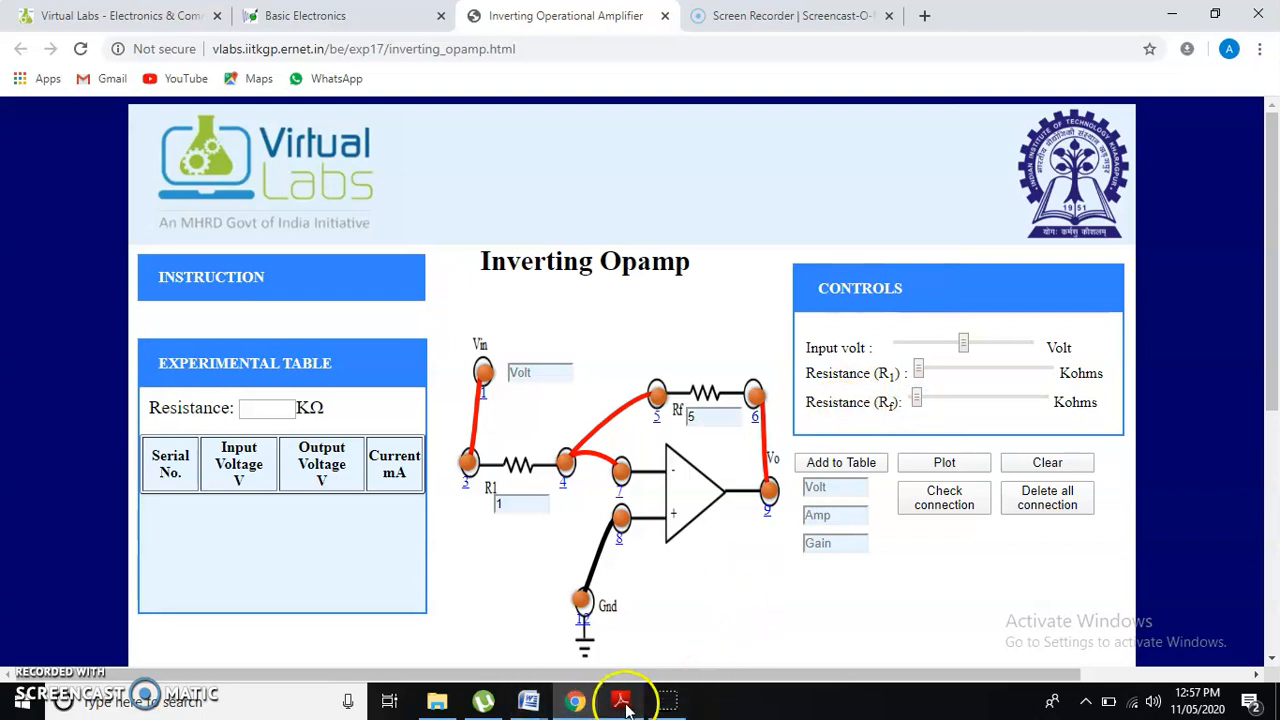
Switch to the Expt6.Opamp document in Word and change Rf to 5KΩ in the Theoretical Gain values
mouse_move(528, 700)
left_click(480, 634)
scroll(483, 597, "up", 4)
scroll(483, 597, "down", 3)
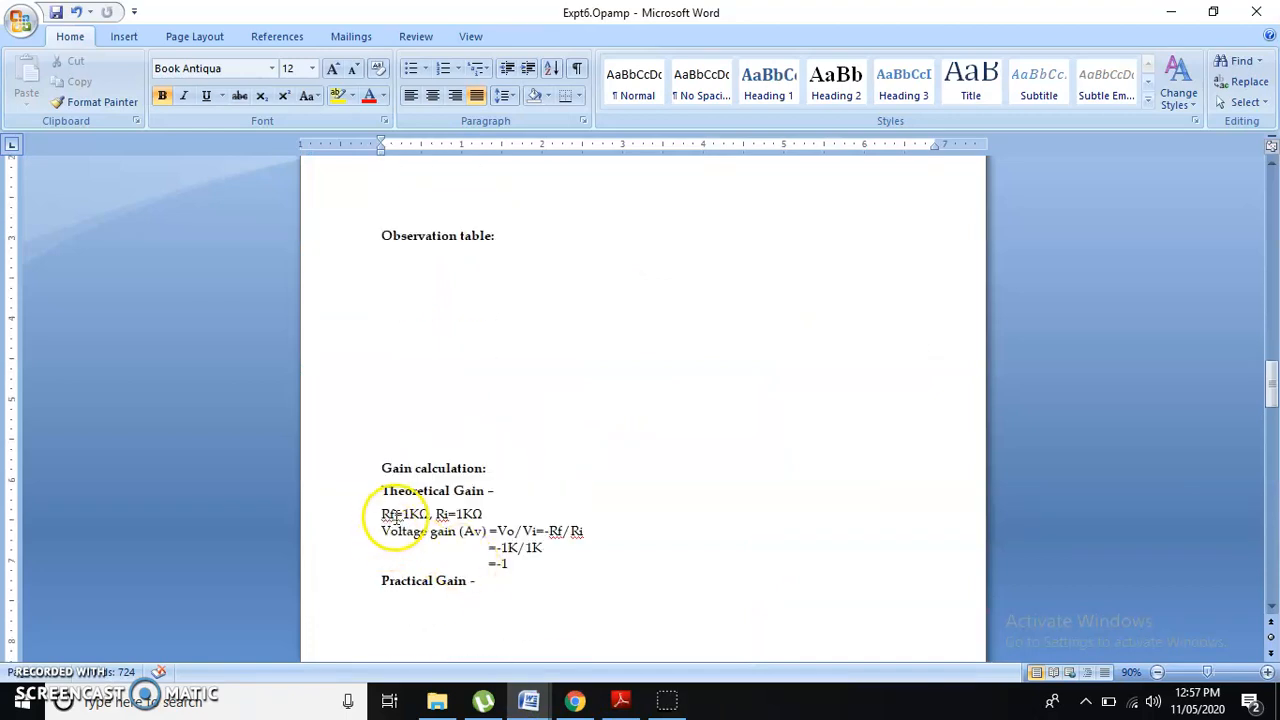
left_click(409, 513)
key("BackSpace")
type("5")
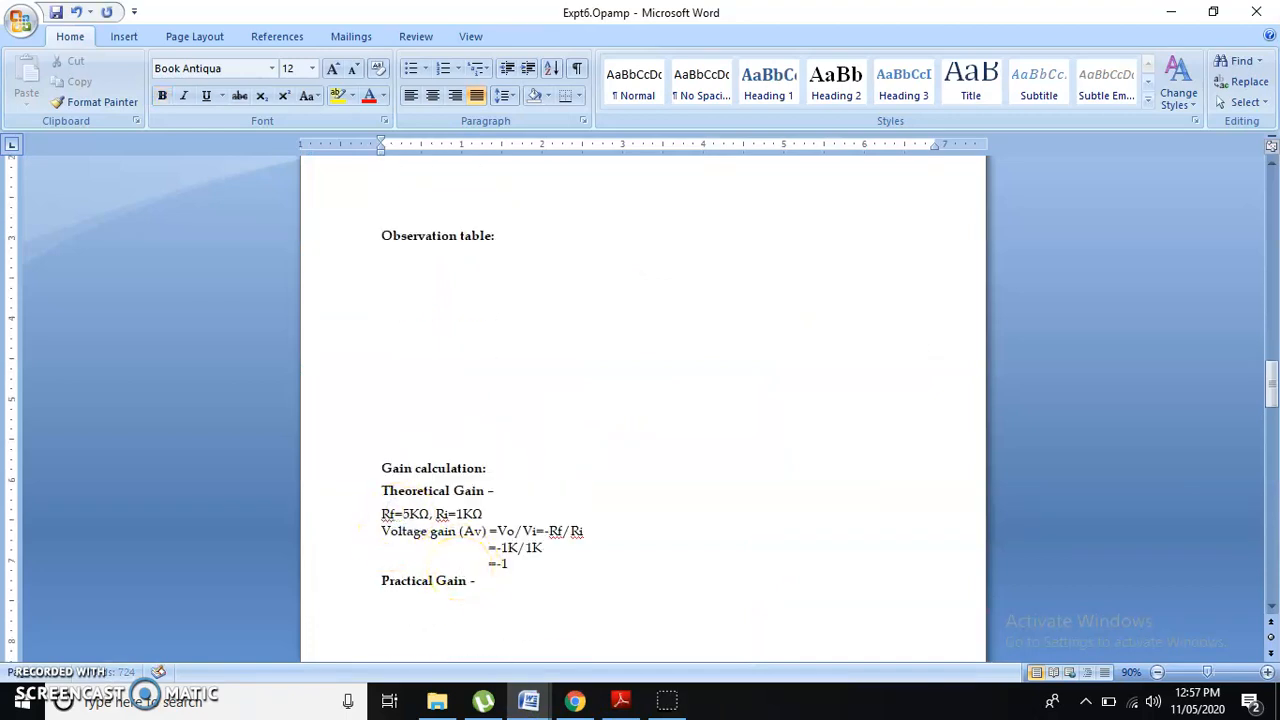
Update the theoretical voltage gain working to =-5K/1K with the result =-5, and save the document
left_click(503, 547)
key("BackSpace")
type("5")
left_click(509, 563)
key("BackSpace")
type("5")
key("ctrl+s")
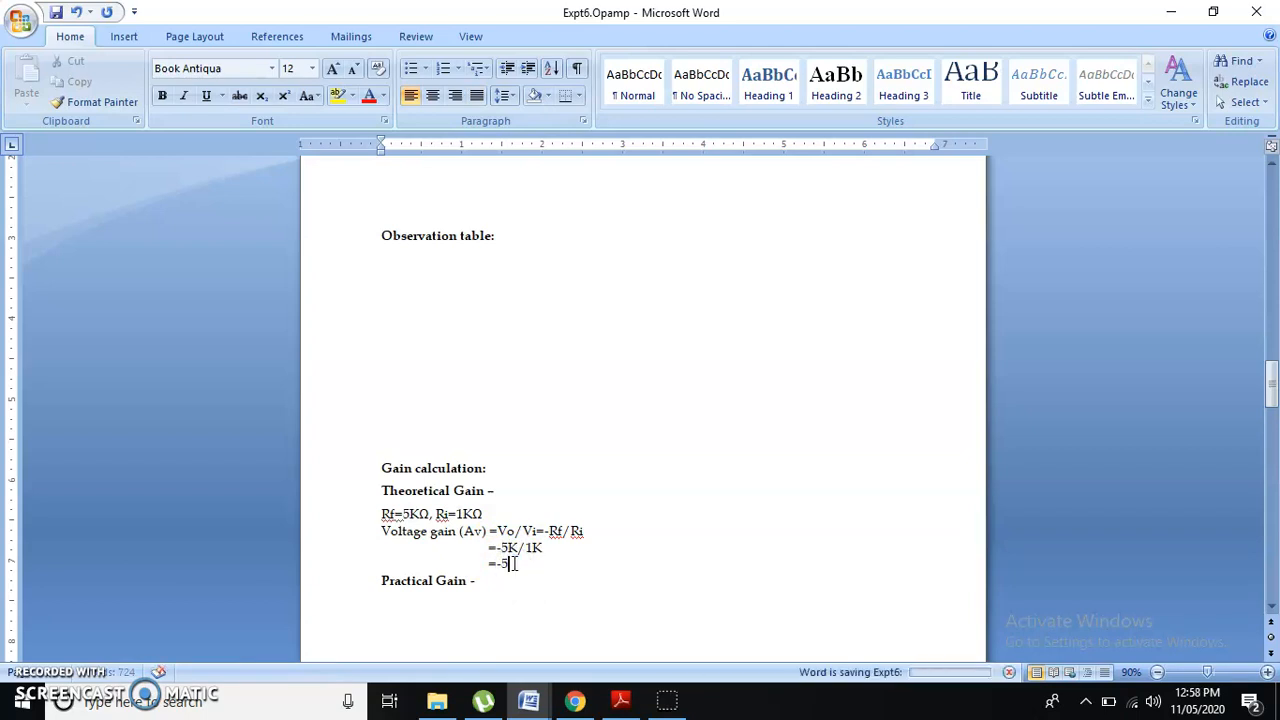
Return to the simulator in Chrome, set the input voltage to 2 V and add the reading to the experimental table
left_click(573, 700)
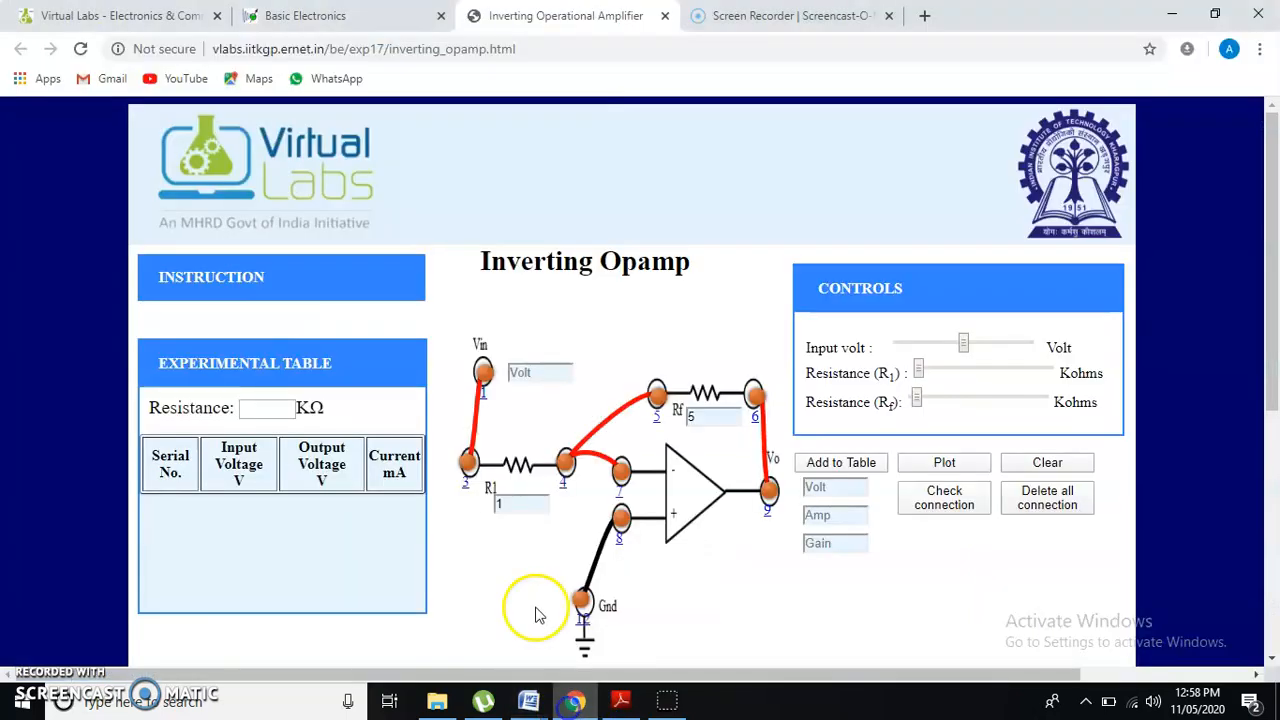
left_click_drag(697, 417, 668, 421)
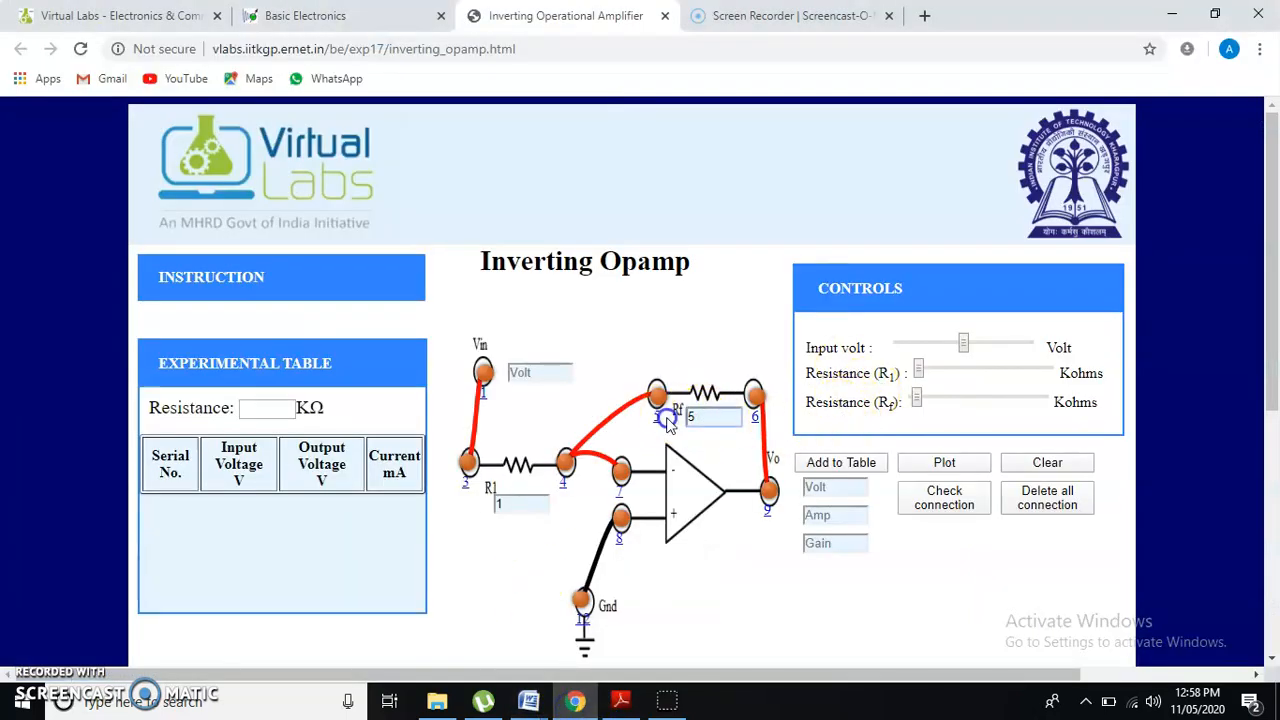
left_click(500, 510)
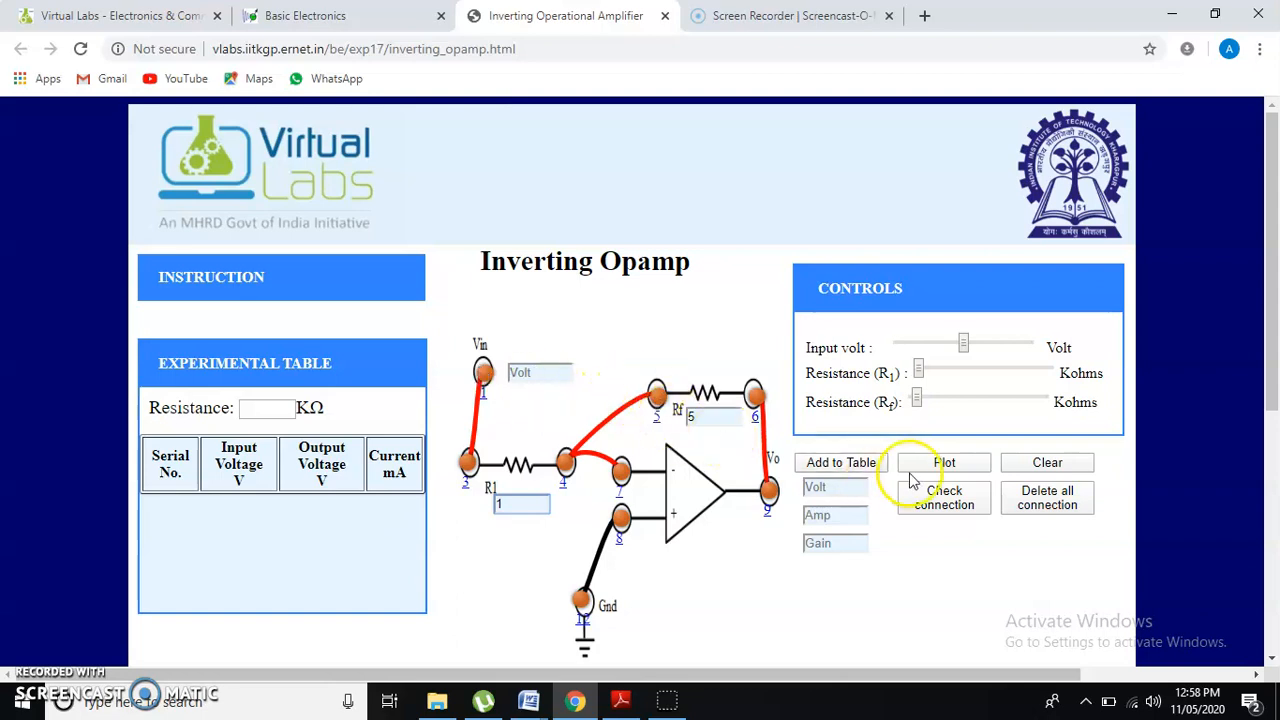
left_click_drag(963, 343, 902, 345)
left_click(670, 703)
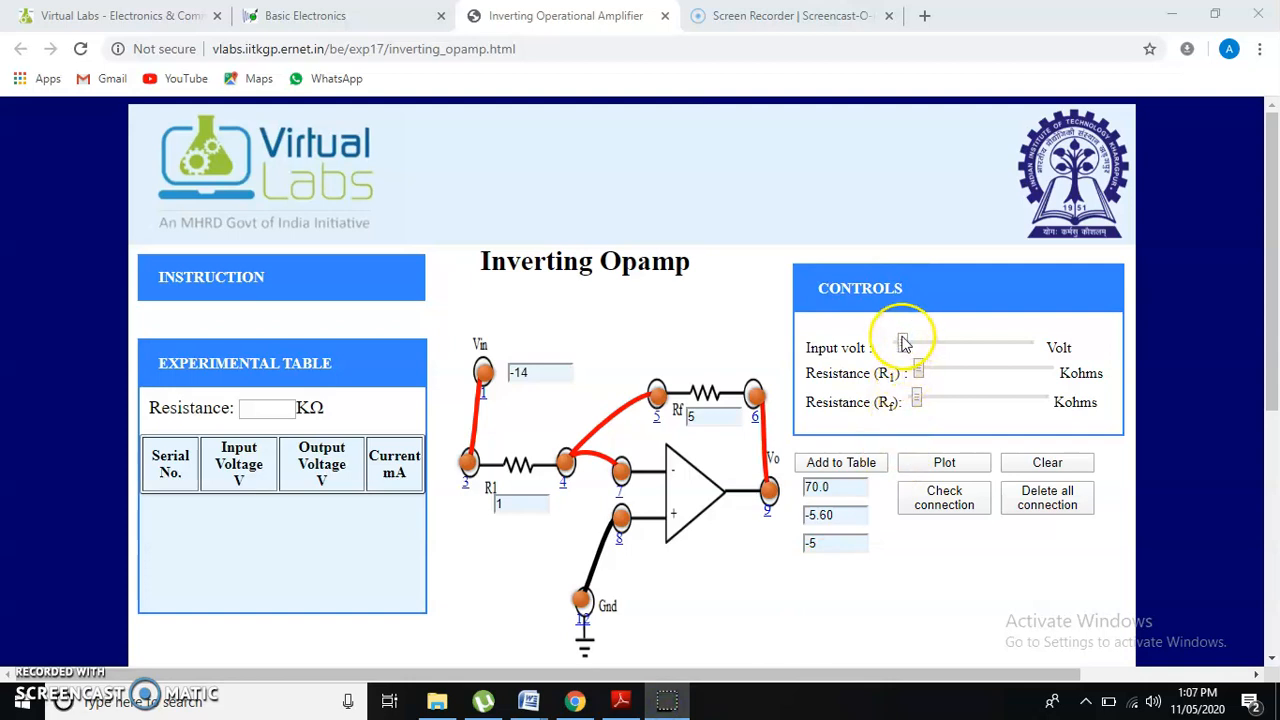
left_click_drag(903, 344, 977, 351)
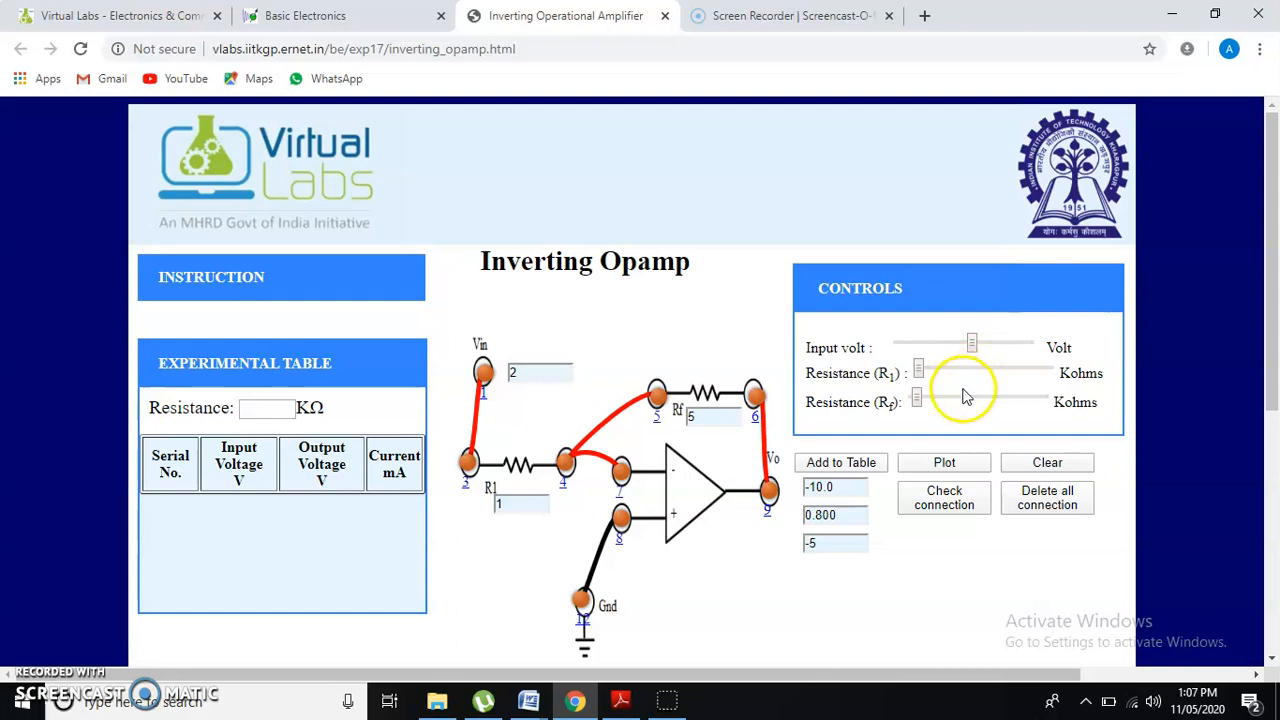
left_click(830, 468)
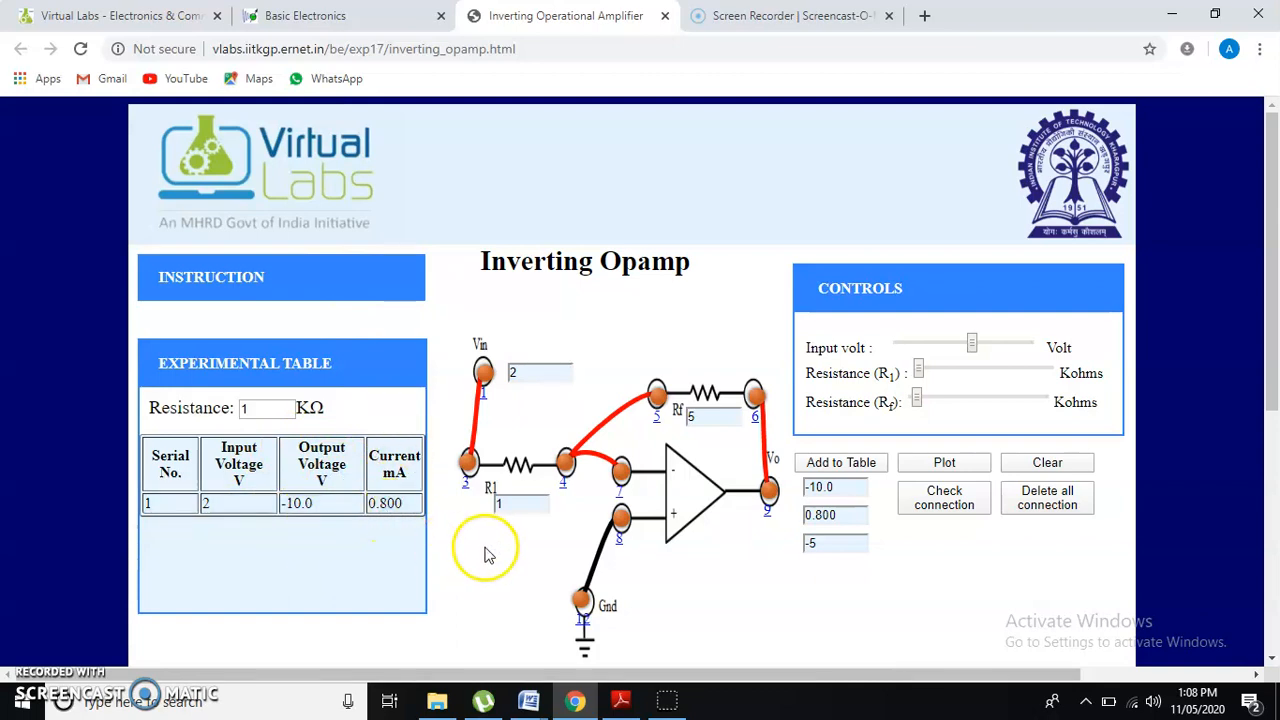
Switch back to the Expt6.Opamp document and add a numbered item "Vin = 2V" under the Practical Gain heading
mouse_move(530, 703)
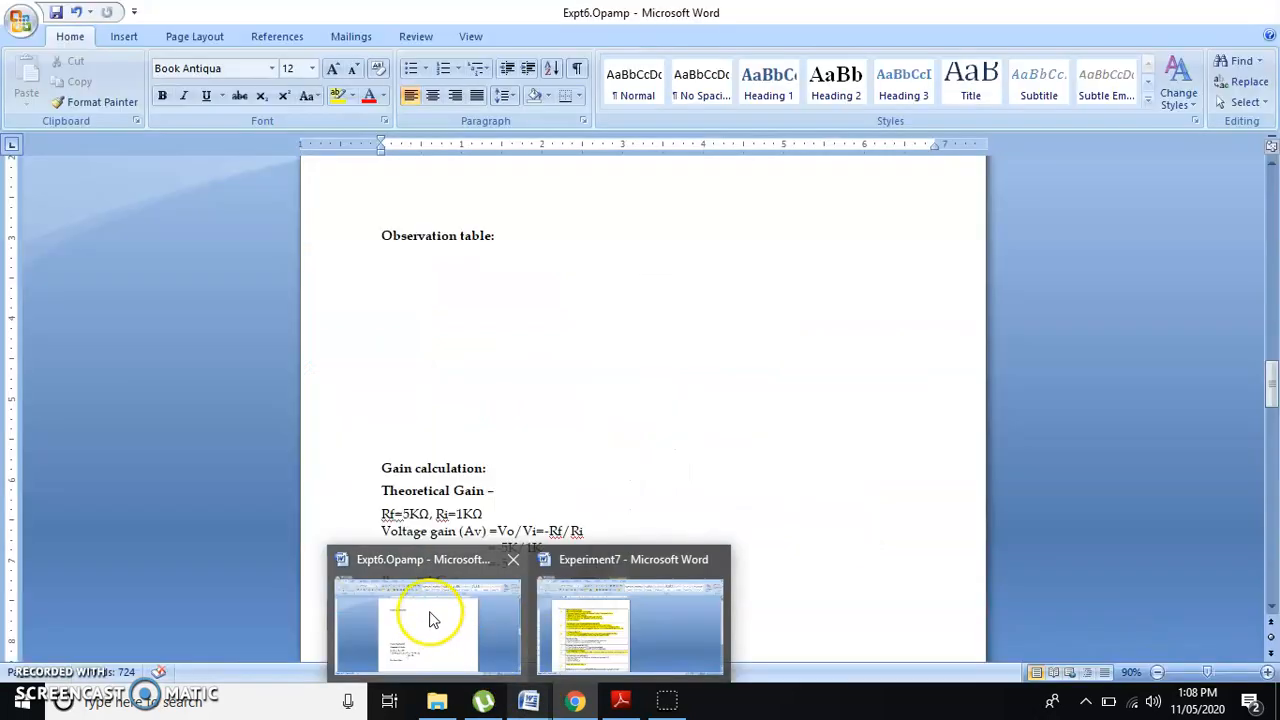
left_click(430, 612)
left_click(433, 606)
left_click(499, 607)
key("Return")
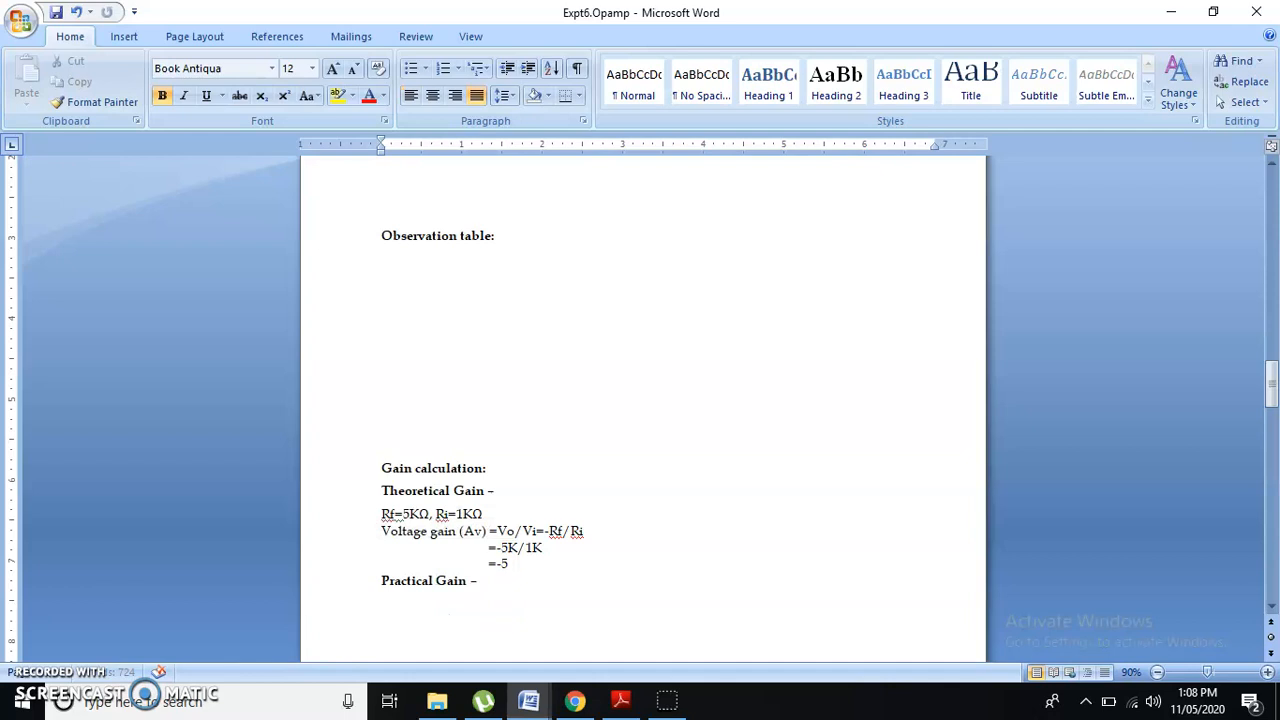
type("1. ")
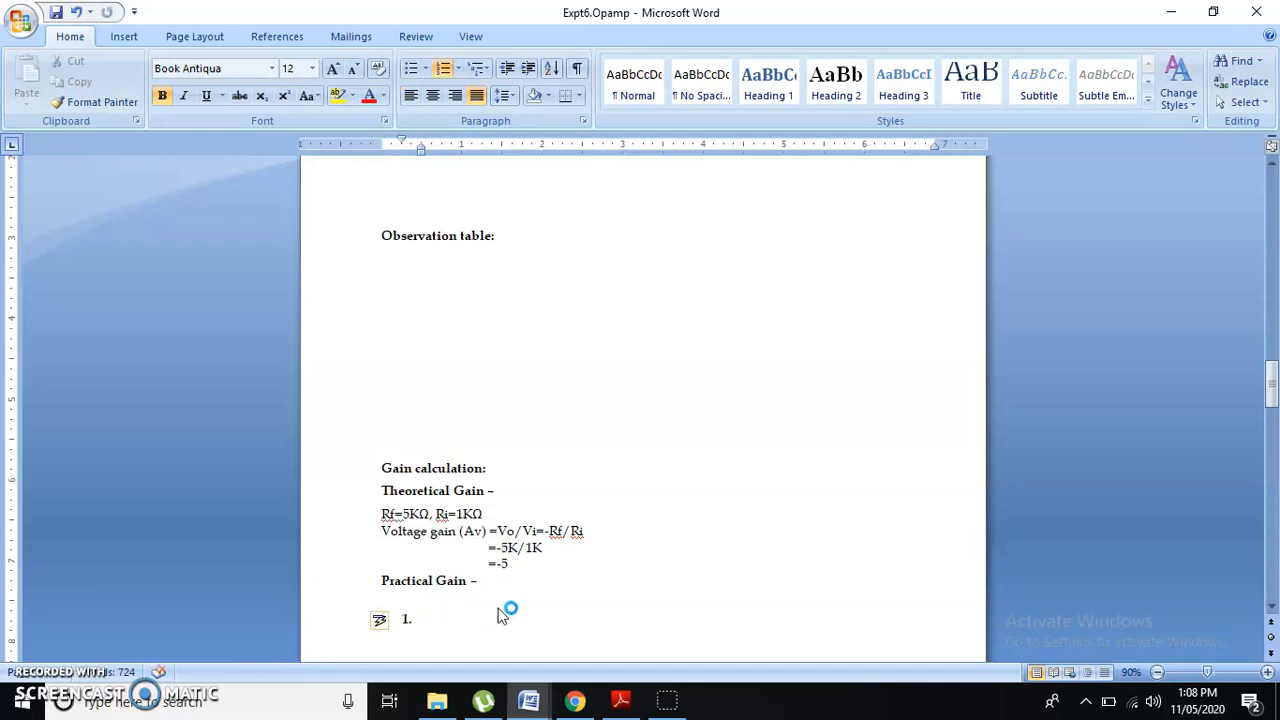
type("G")
key("BackSpace")
type("Vin = 2V")
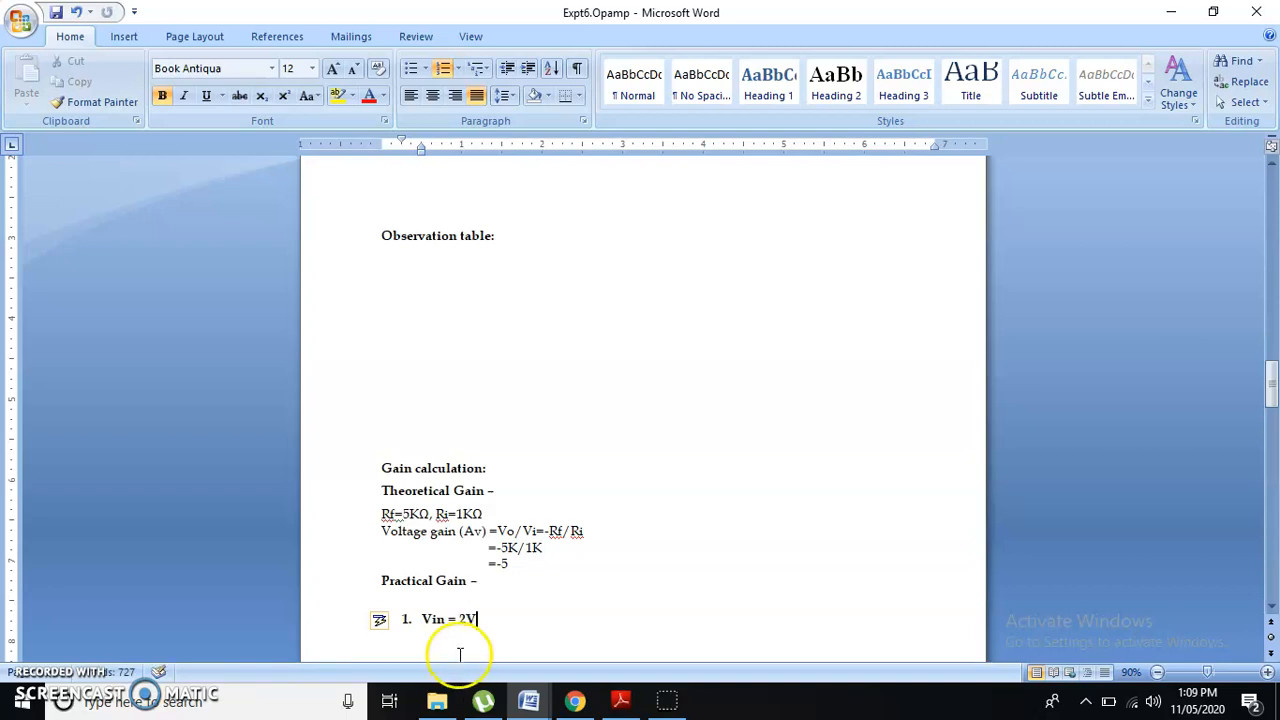
Remove the bold formatting from the "Vin = 2V" item and start an unnumbered indented line below it
left_click_drag(420, 622, 487, 632)
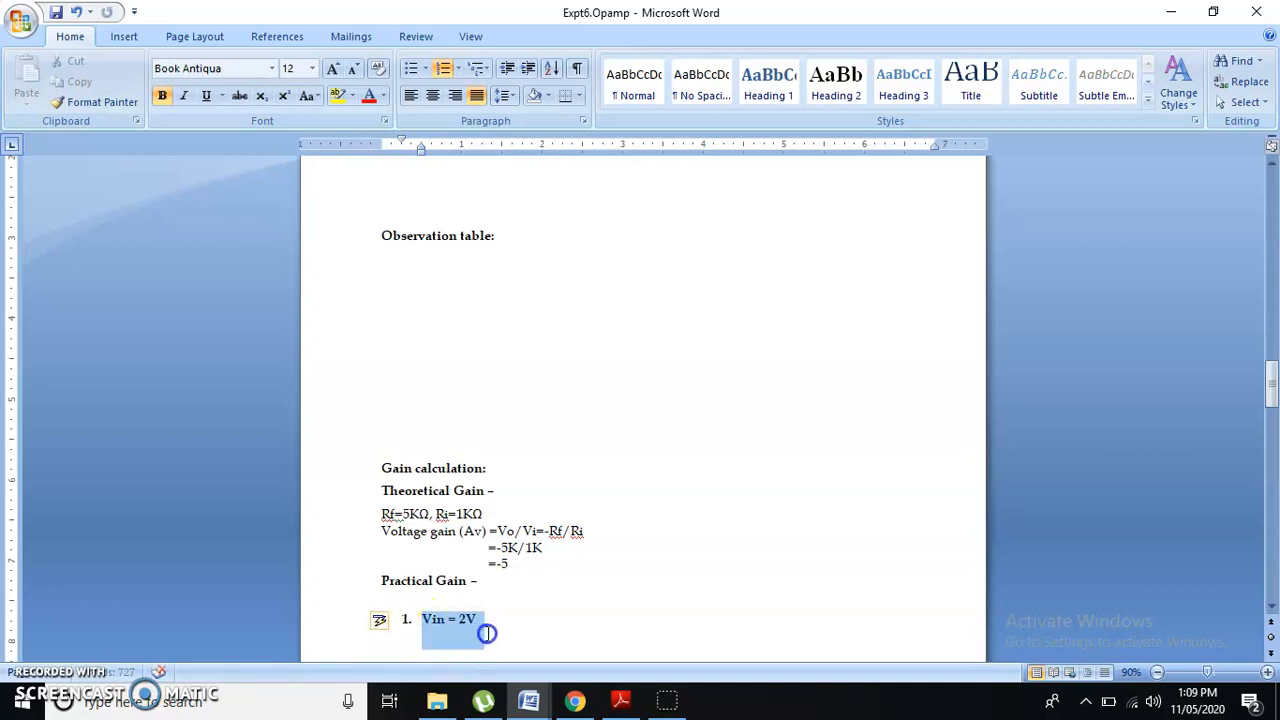
left_click(162, 95)
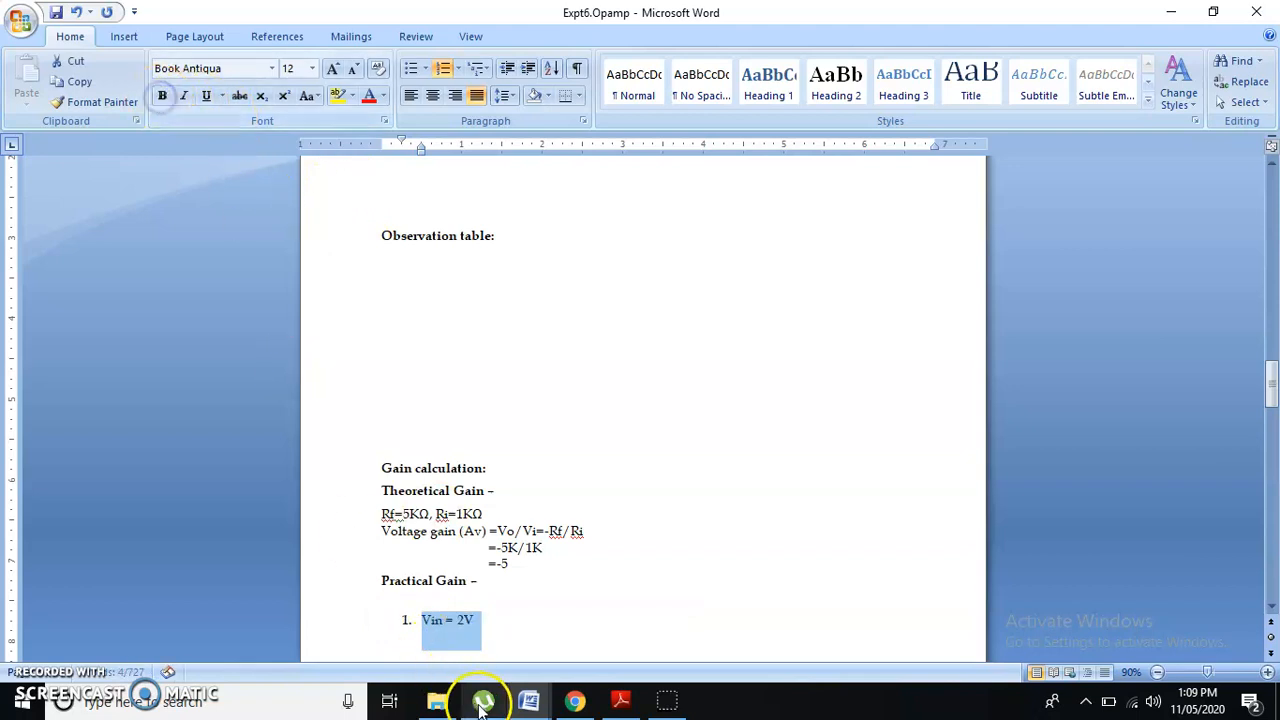
left_click(510, 640)
key("Return")
key("Return")
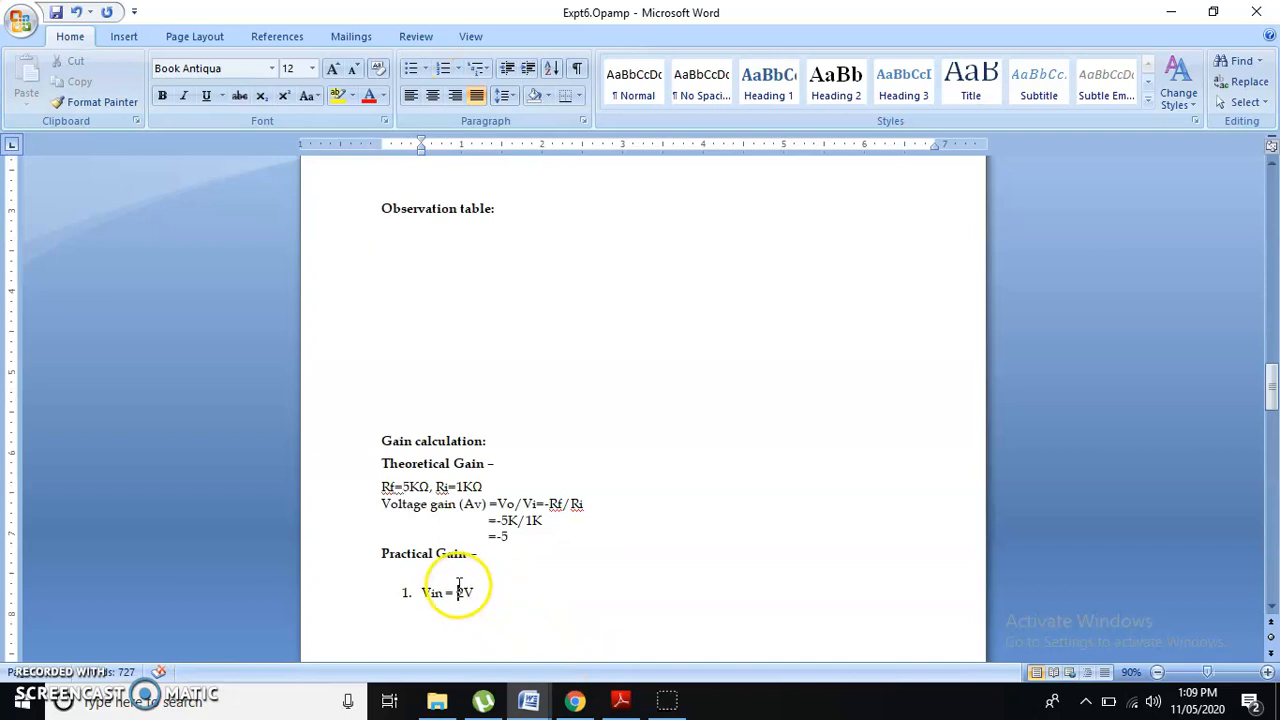
Set the spacing after the "Vin = 2V" item and the line below it to 0 pt
left_click_drag(458, 592, 465, 626)
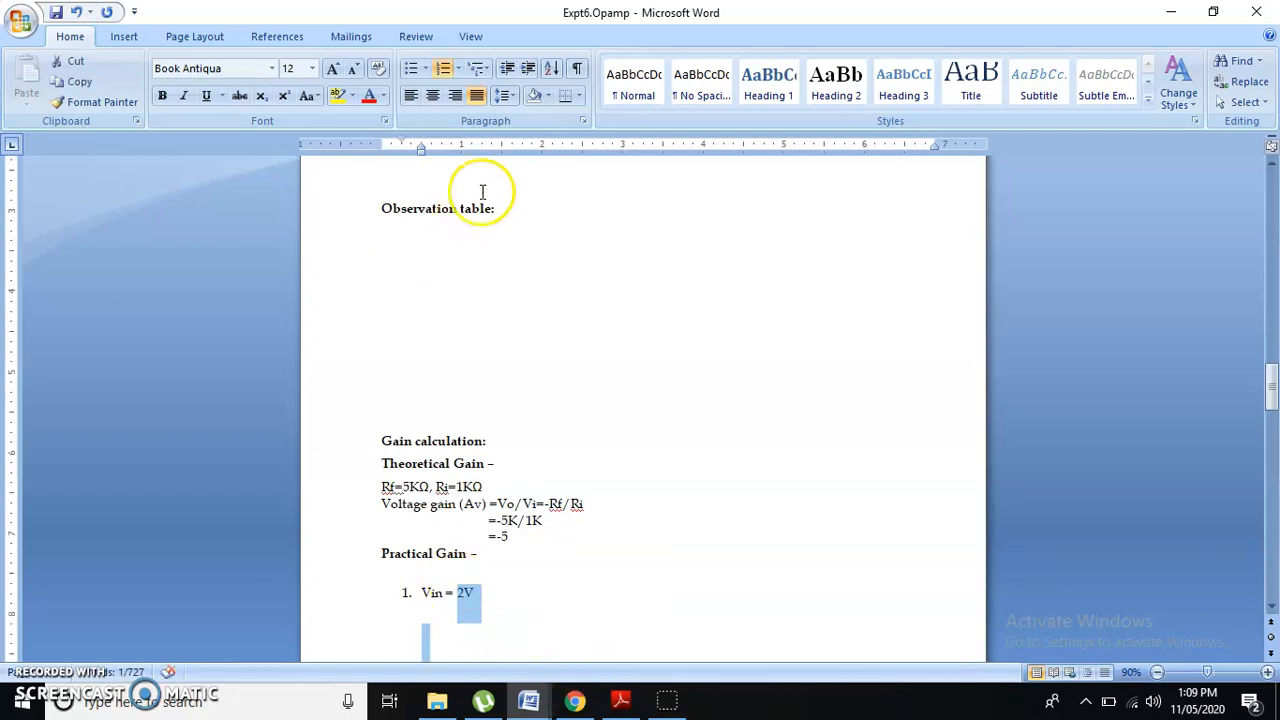
left_click(510, 97)
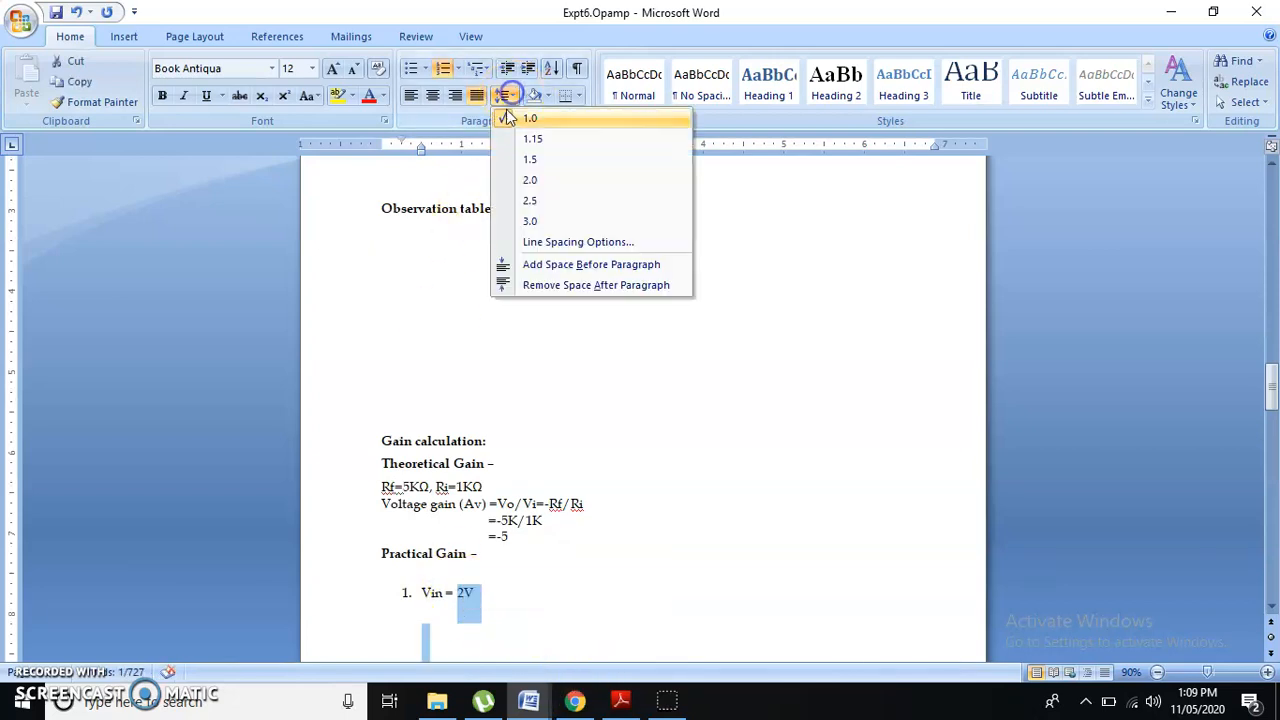
left_click(219, 38)
left_click(817, 108)
left_click(817, 108)
left_click(817, 108)
left_click(817, 108)
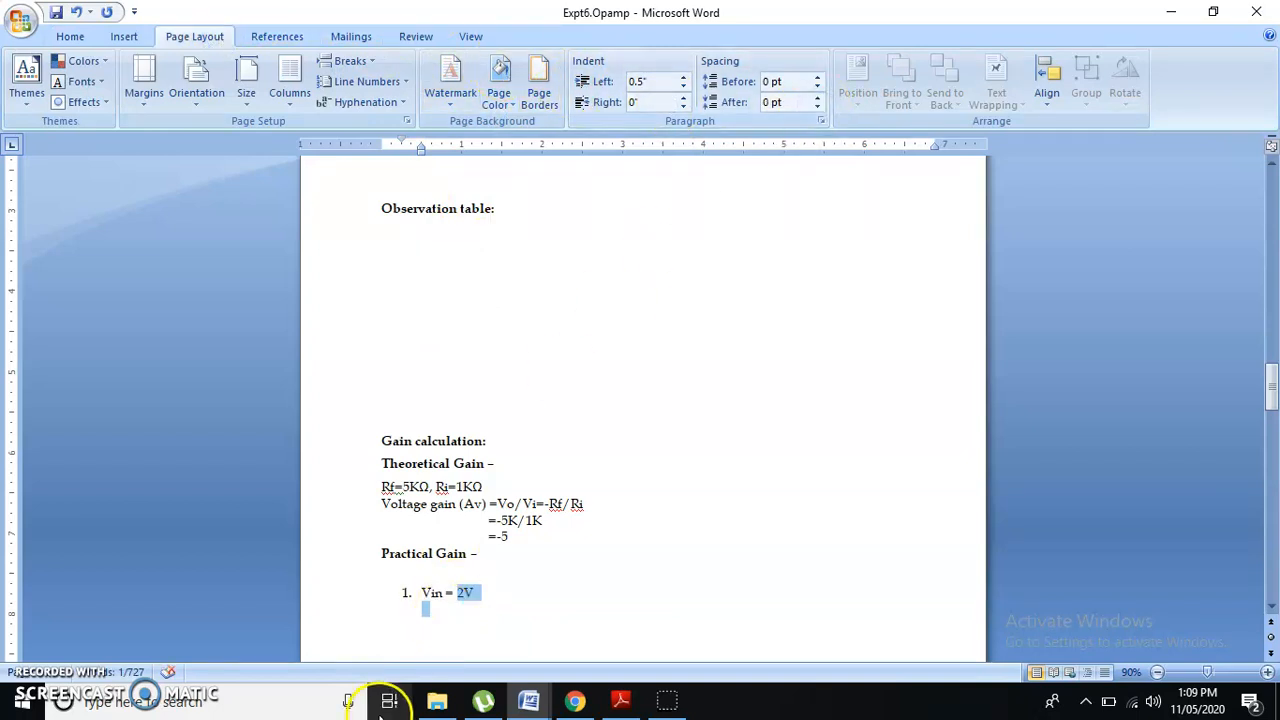
Write the gain formula "Av=Vo/Vin" on the line below "Vin = 2V"
left_click(455, 614)
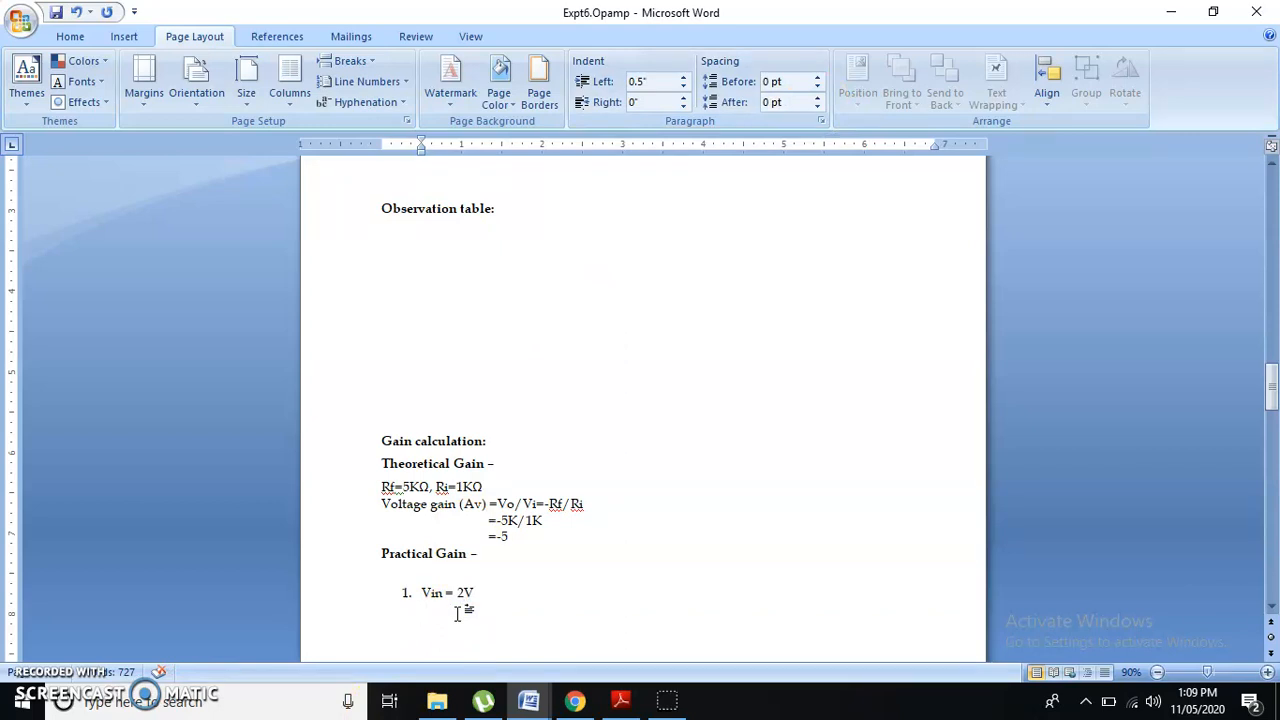
type("A")
type("v=")
type("(")
type("Vo")
type("/Vin")
Complete the practical calculation below the formula with the lines "-5=Vo/2" and "Vo=-10V", followed by a new line
type("-5")
type("=")
key("BackSpace")
type("Vo")
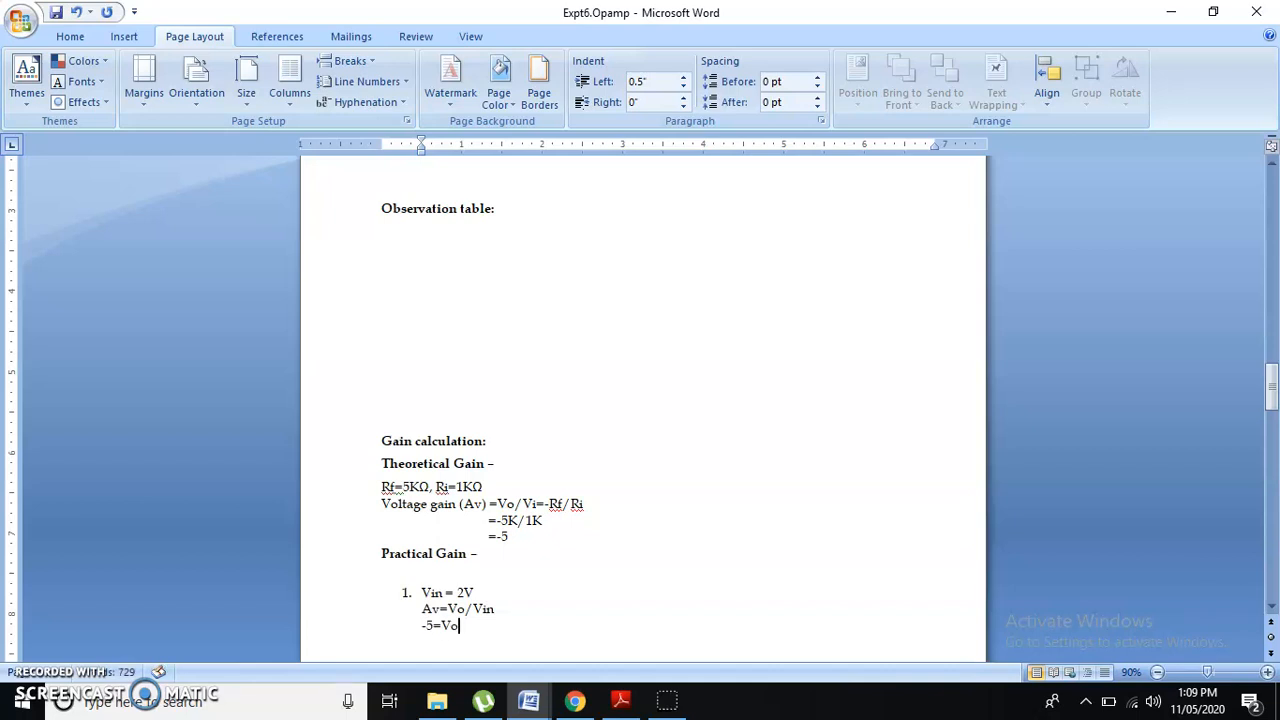
type("/")
type("2)")
type("Vo")
type("=")
type("-10V")
key("Return")
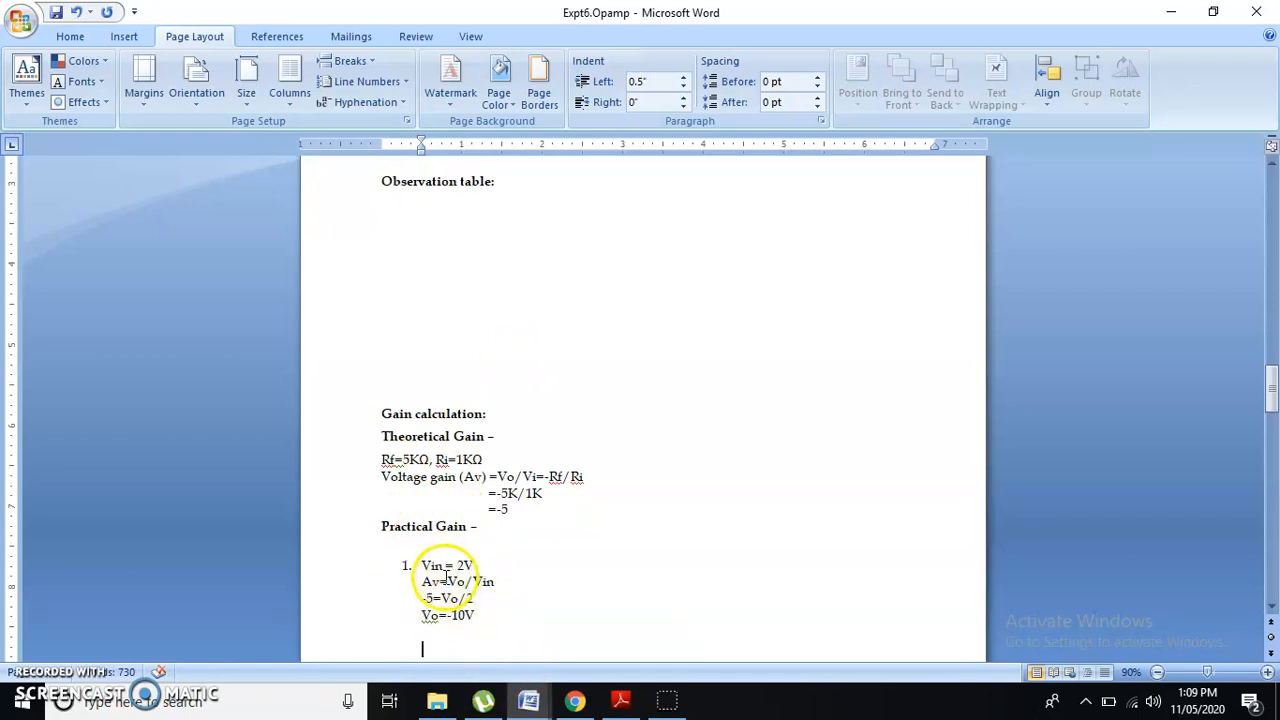
left_click_drag(422, 566, 463, 566)
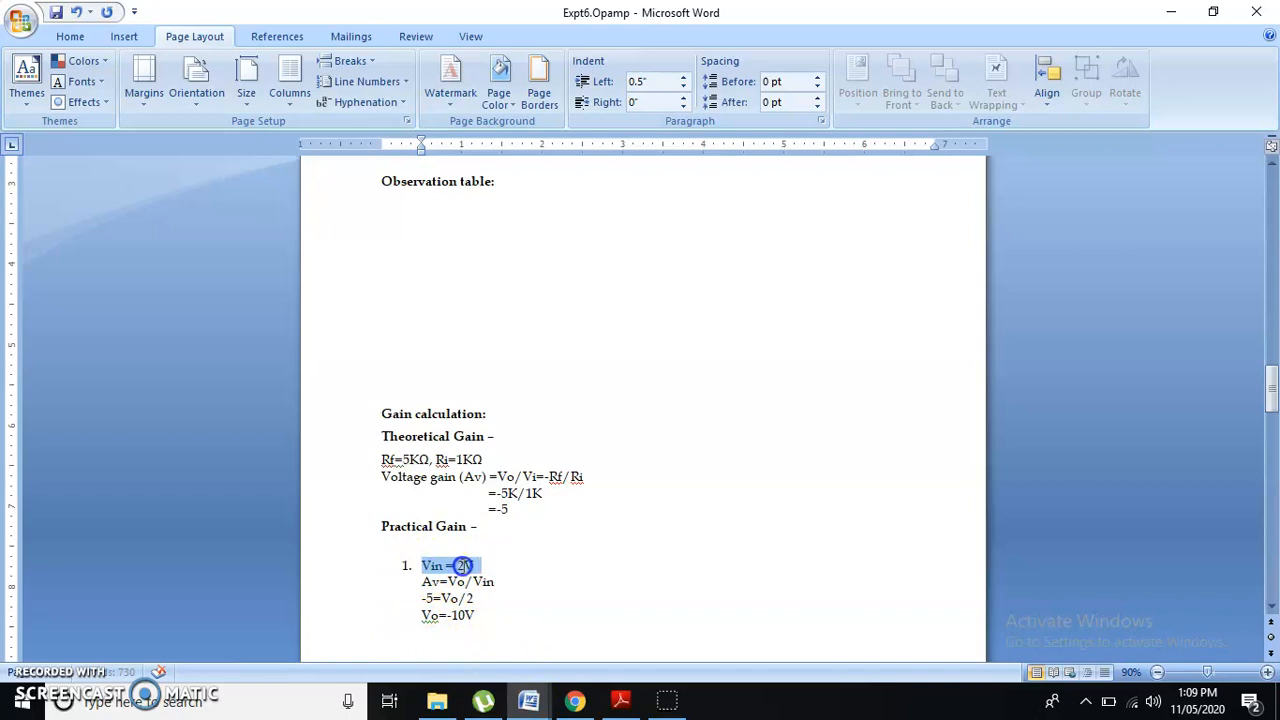
left_click(455, 497)
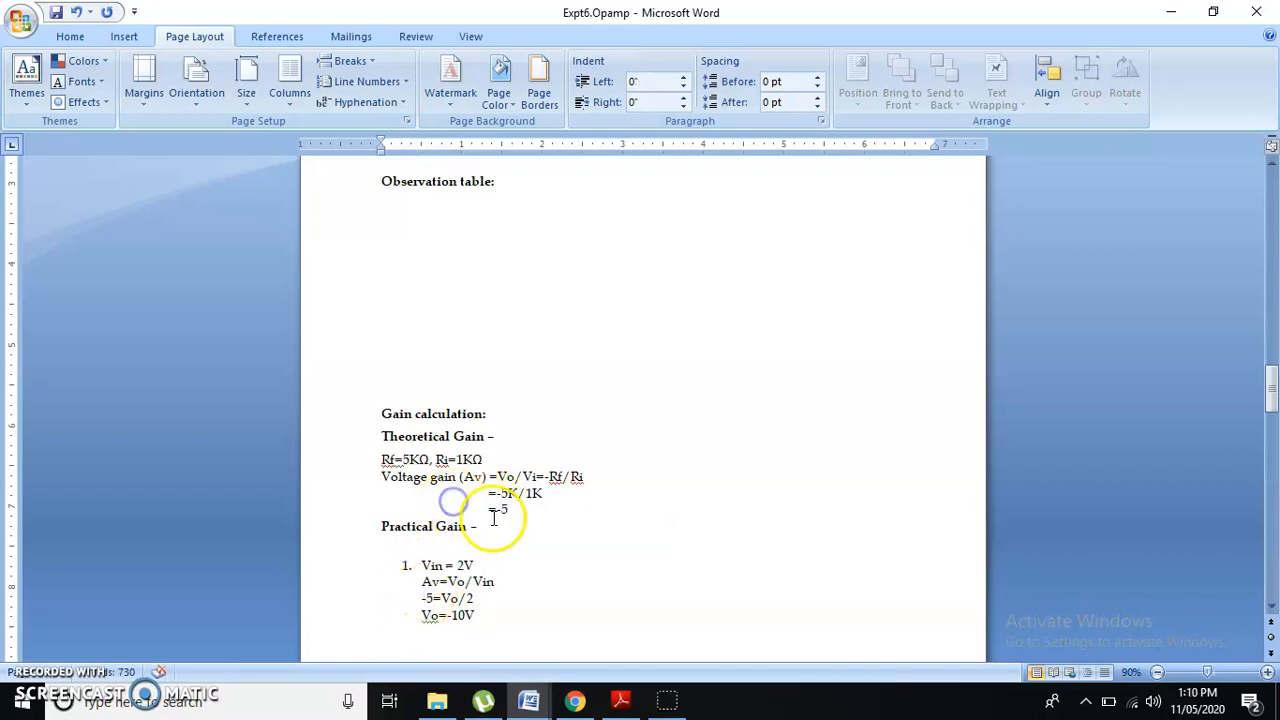
Switch to the Virtual Labs inverting op-amp simulator in Chrome and add readings for input voltages of 4, 6 and 8 V to the experimental table
left_click(425, 598)
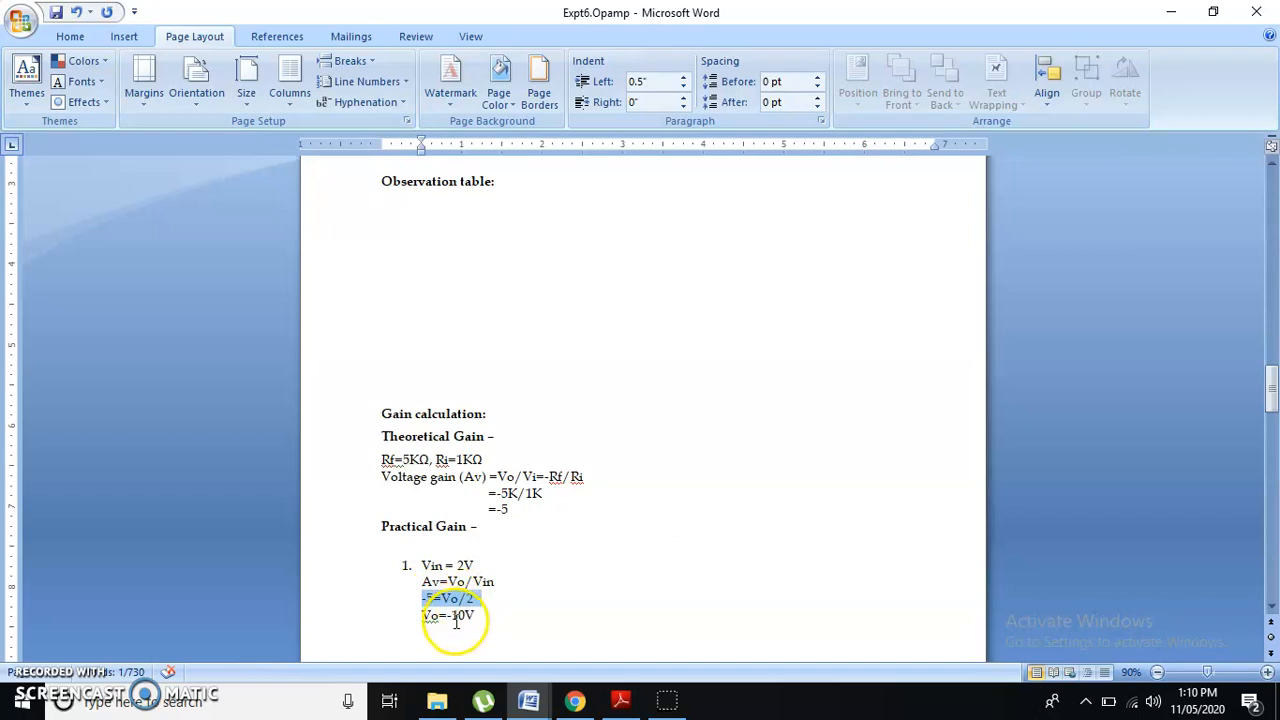
mouse_move(573, 705)
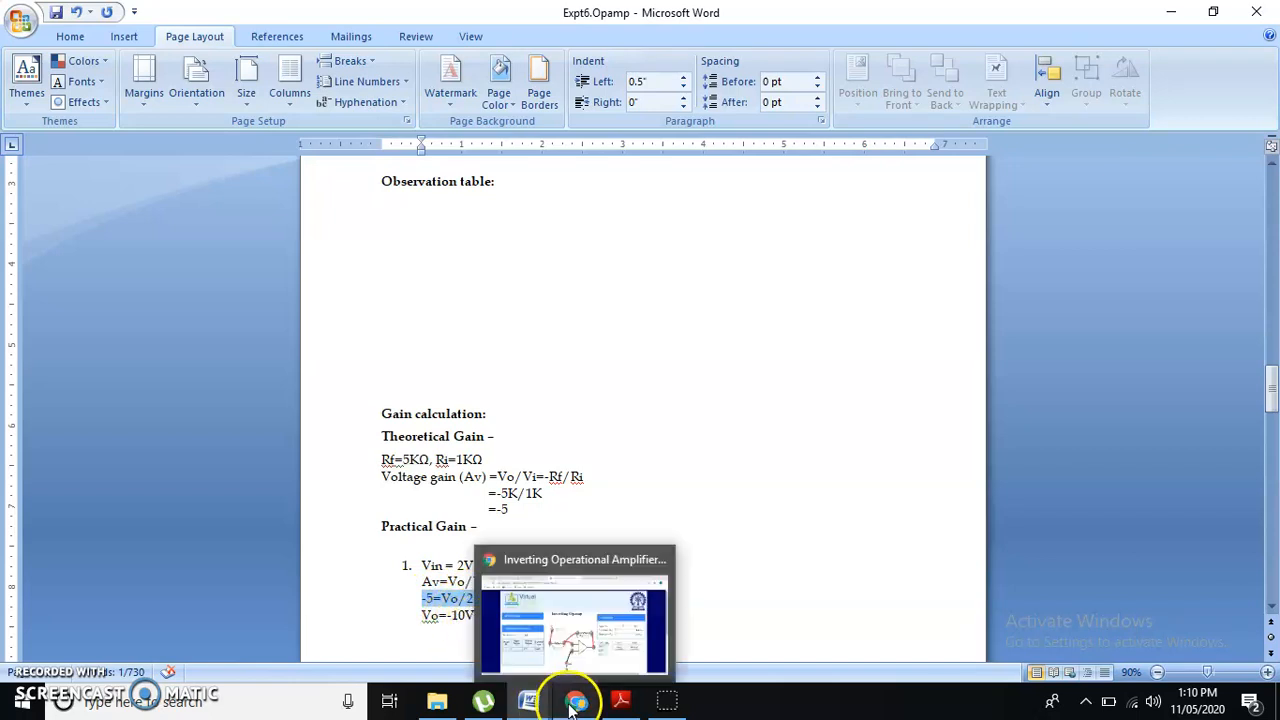
left_click(565, 640)
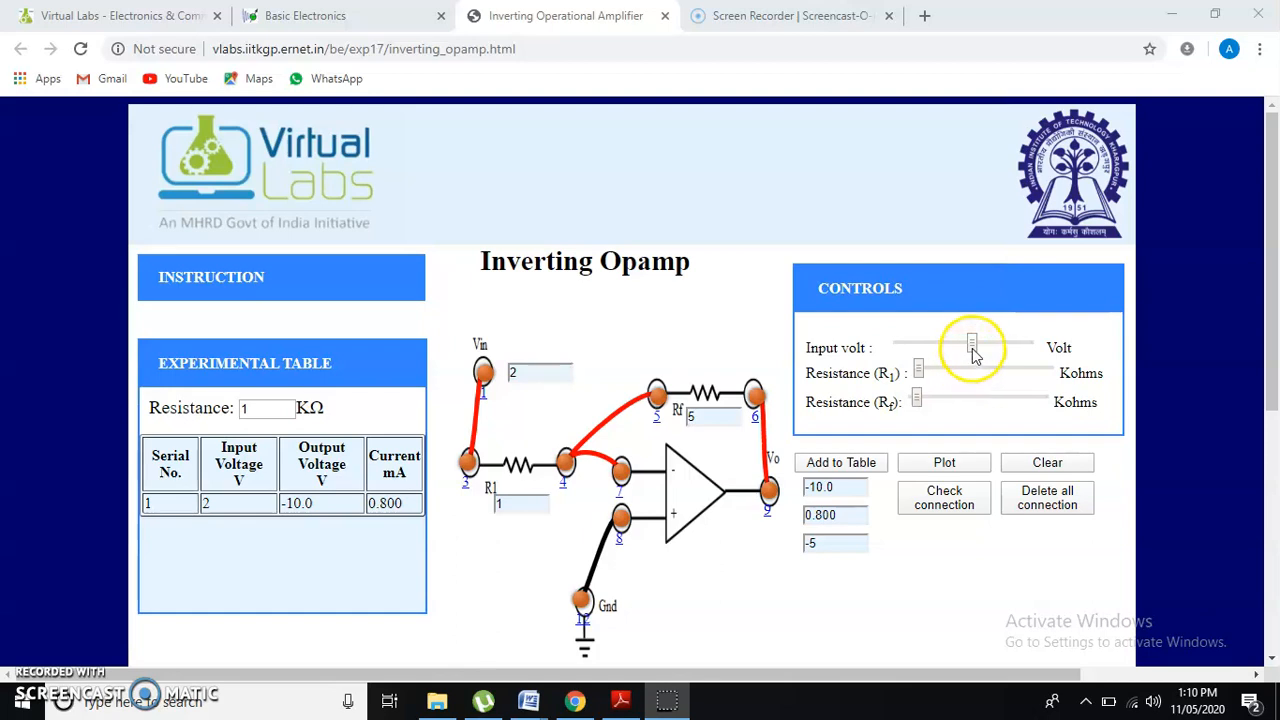
left_click_drag(975, 348, 981, 350)
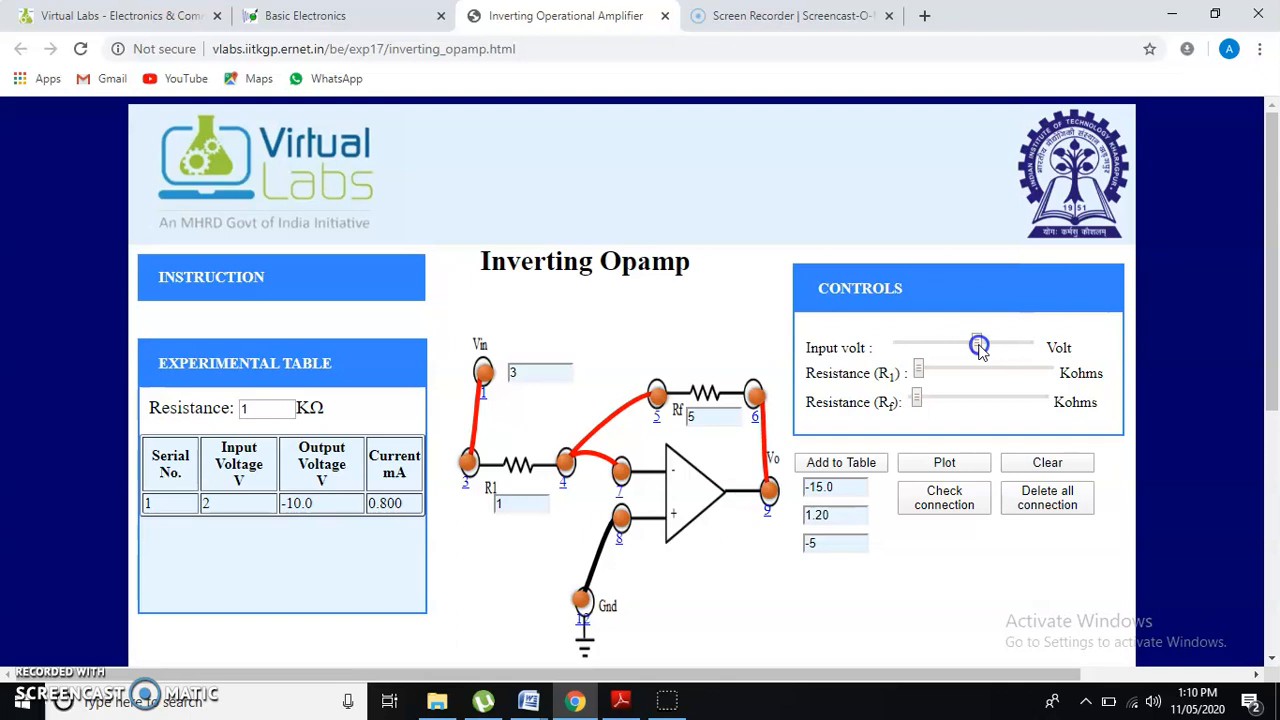
left_click(849, 464)
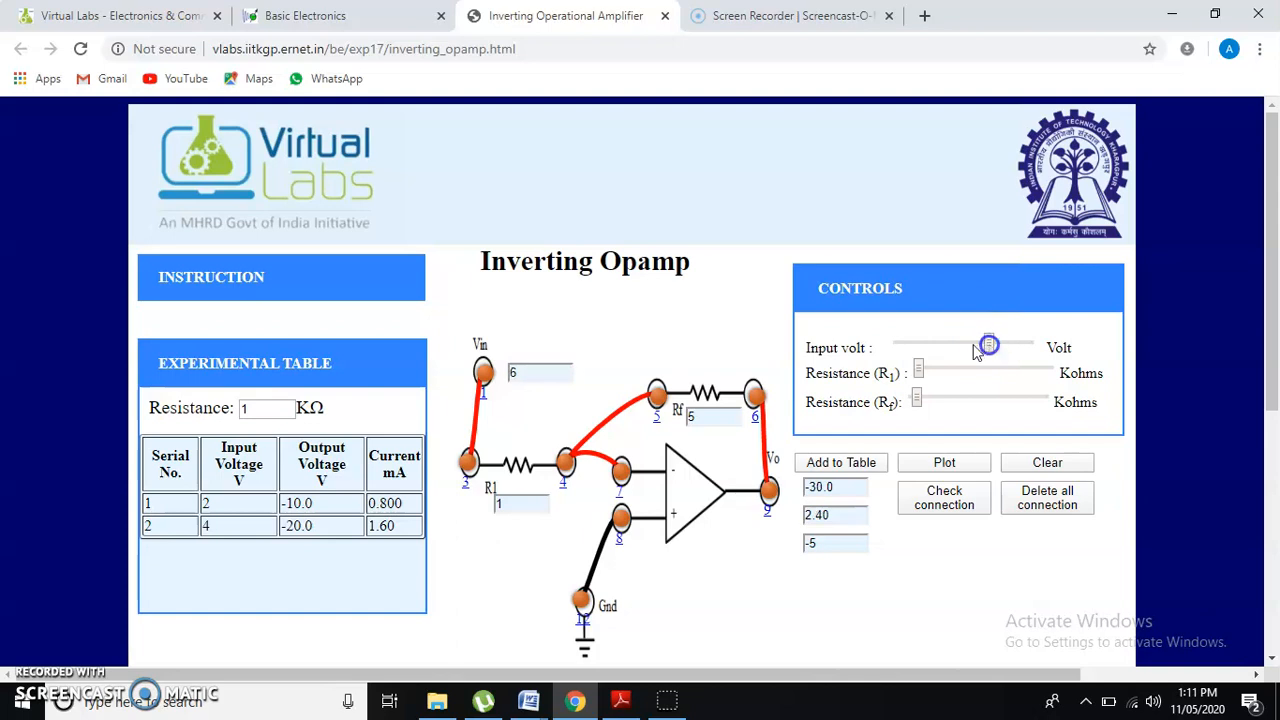
left_click(838, 465)
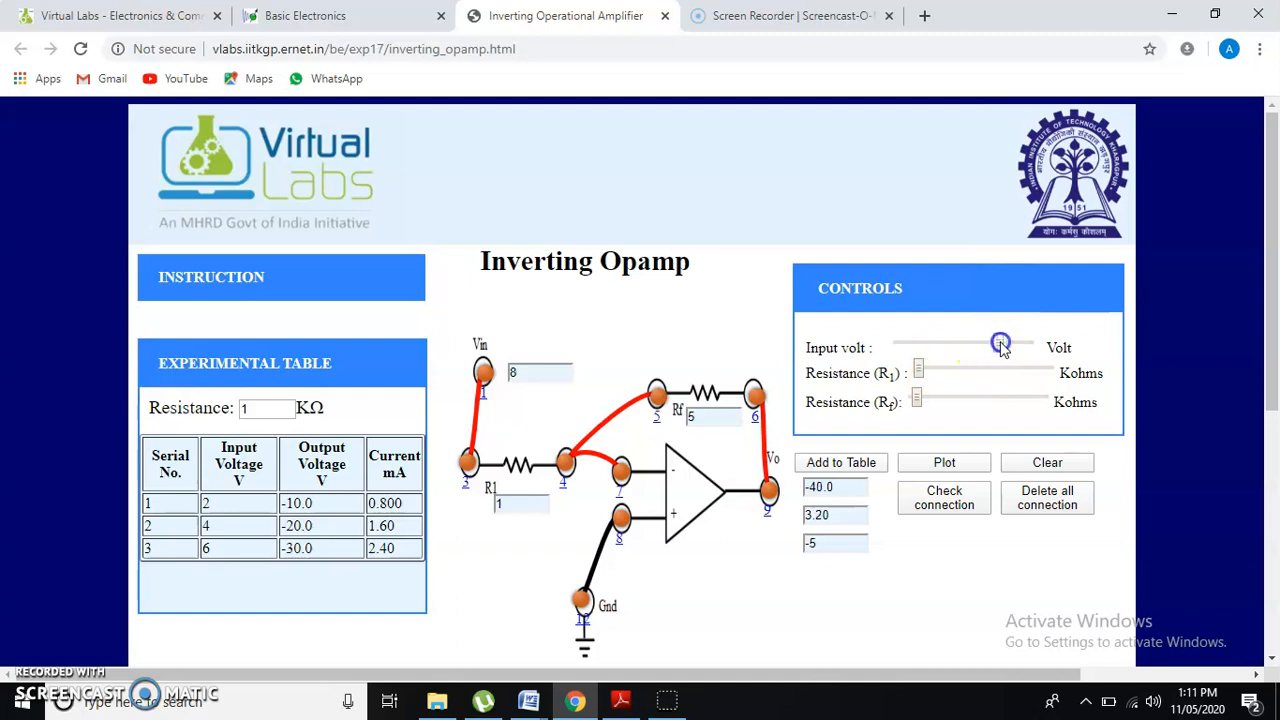
left_click(838, 463)
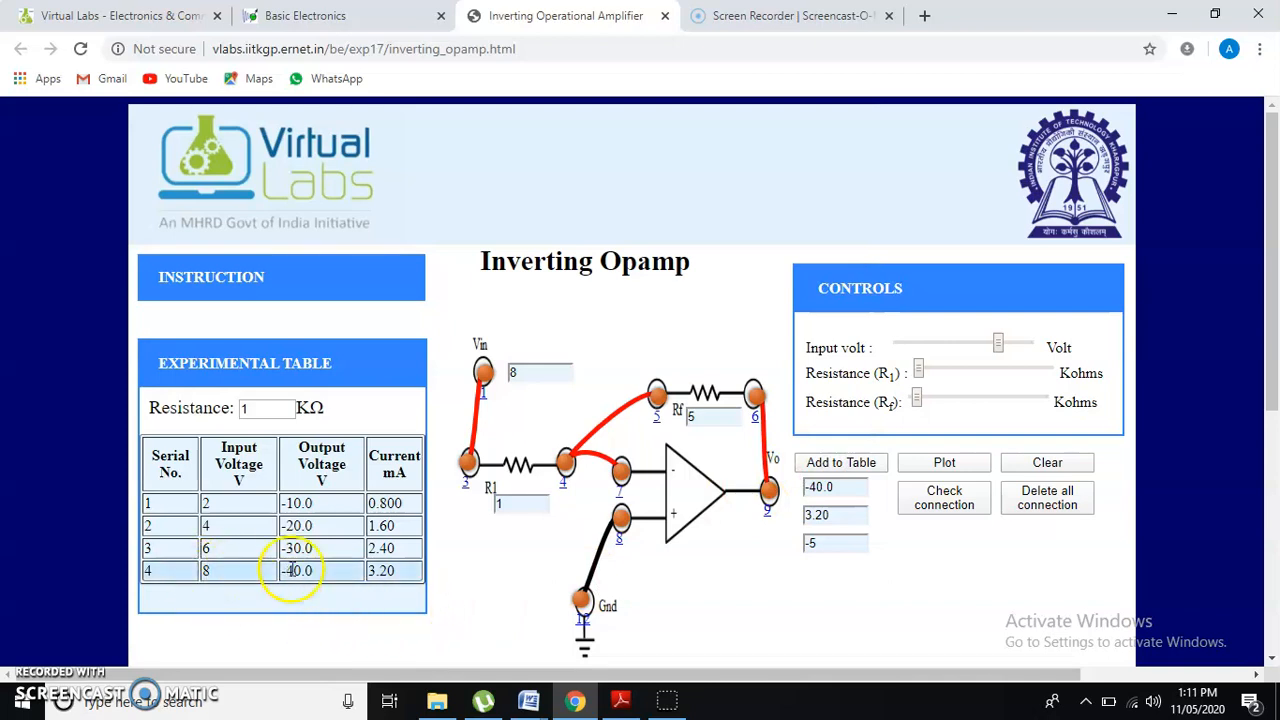
Add readings for input voltages of 10, 12 and 14 V to the experimental table
left_click_drag(999, 344, 1001, 345)
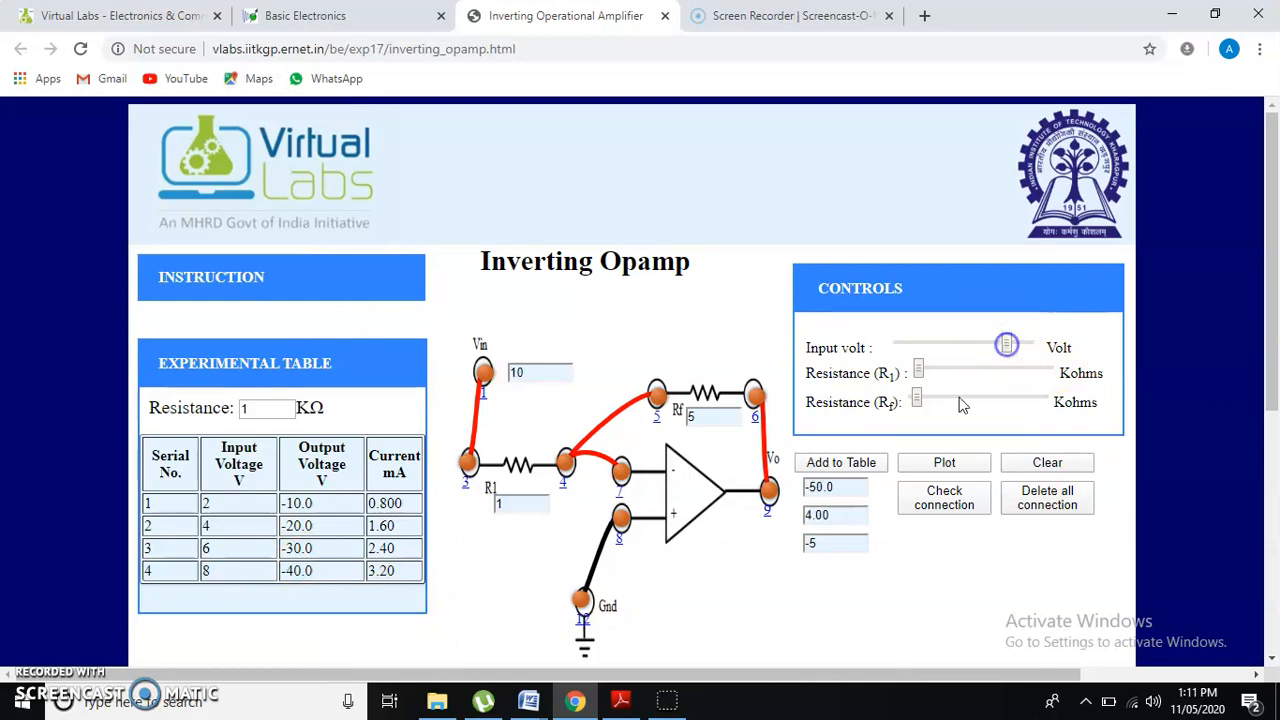
left_click(870, 466)
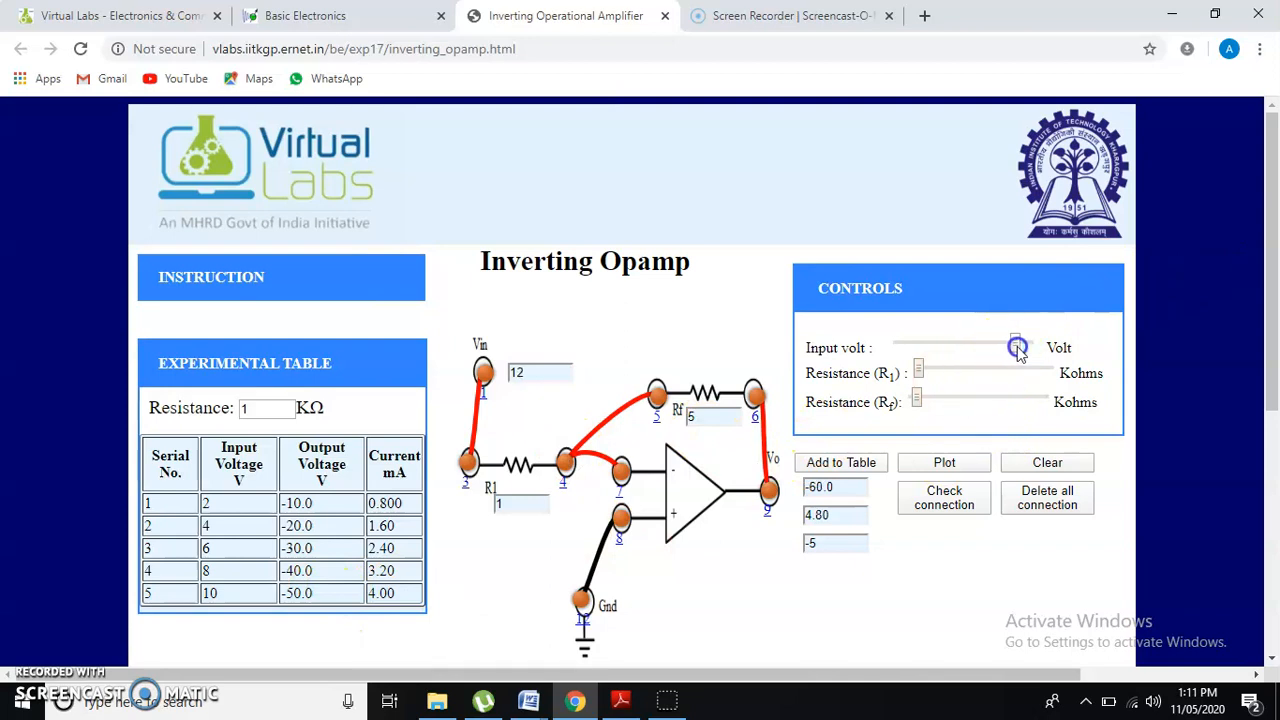
left_click(851, 464)
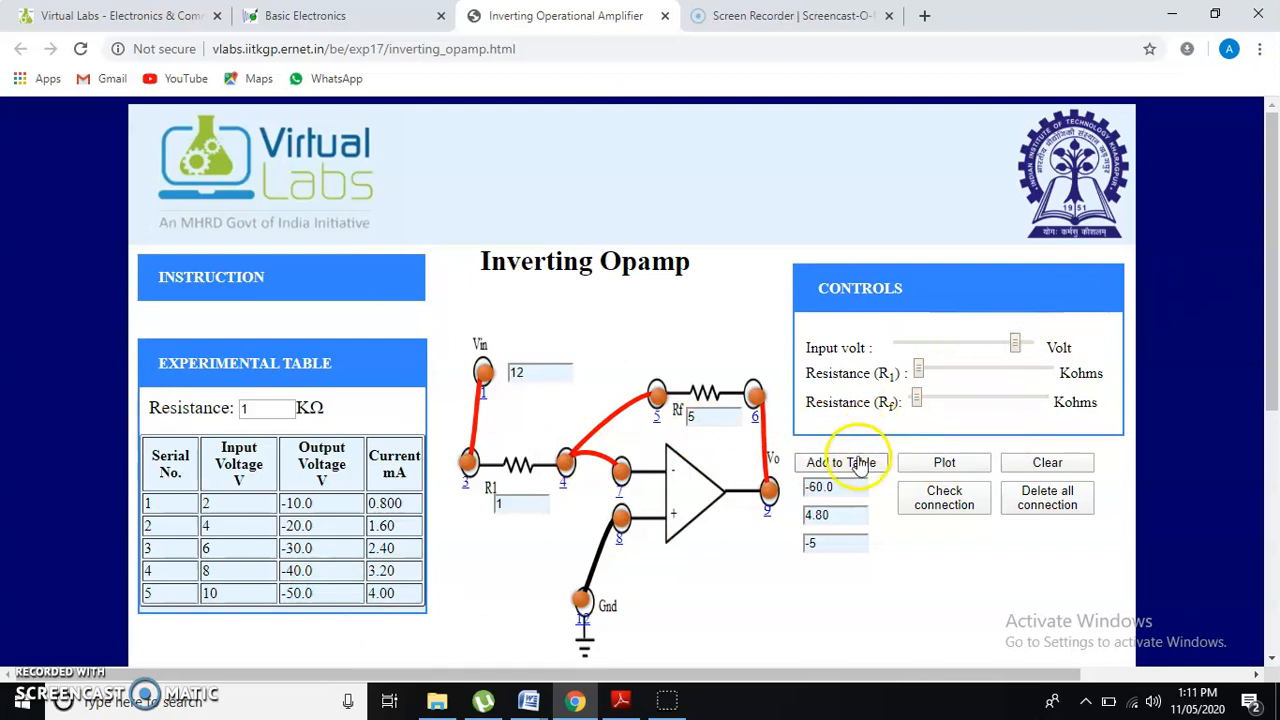
scroll(290, 595, "down", 1)
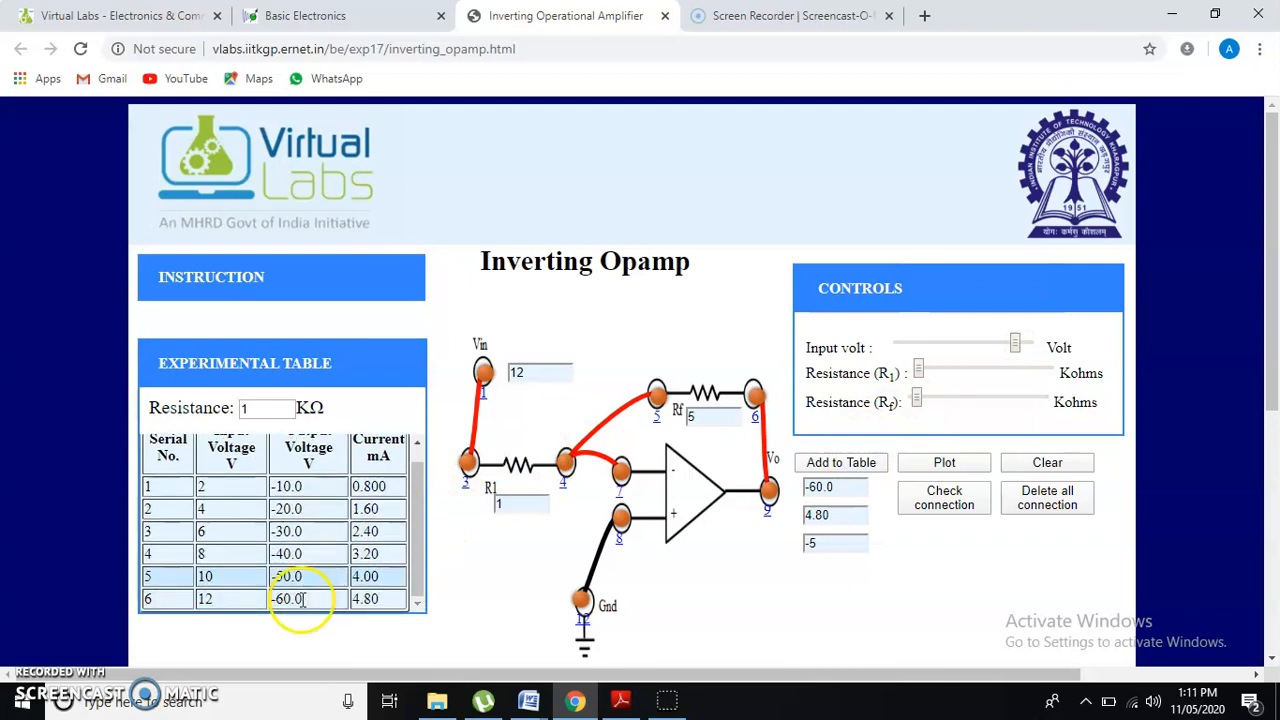
left_click(1016, 347)
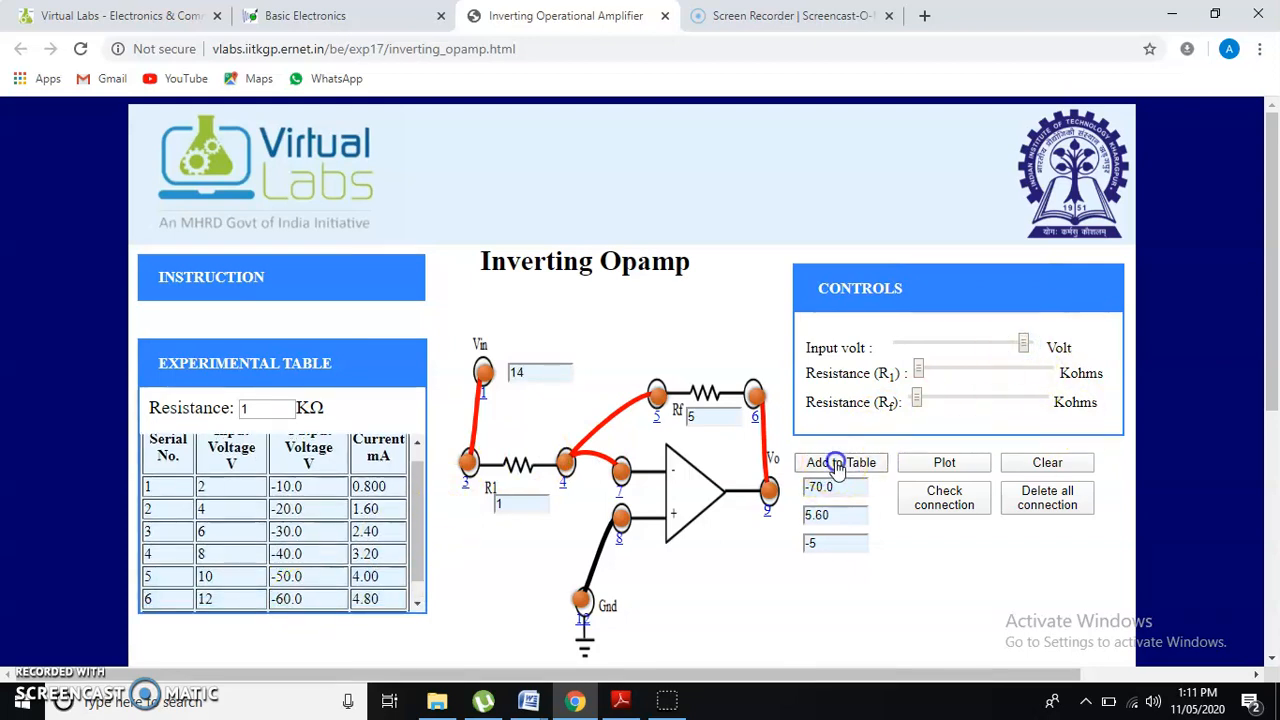
scroll(392, 577, "down", 1)
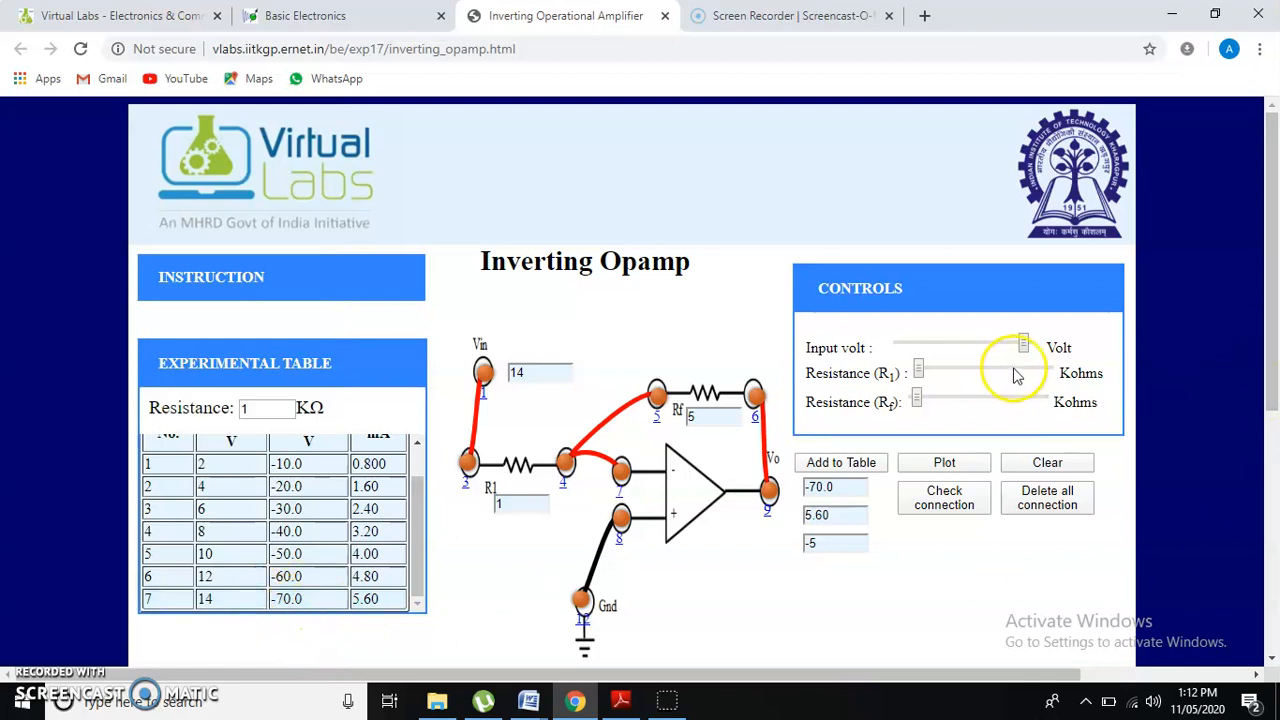
Set the input voltage to -10 V and add the reading to the experimental table
left_click_drag(983, 354, 922, 356)
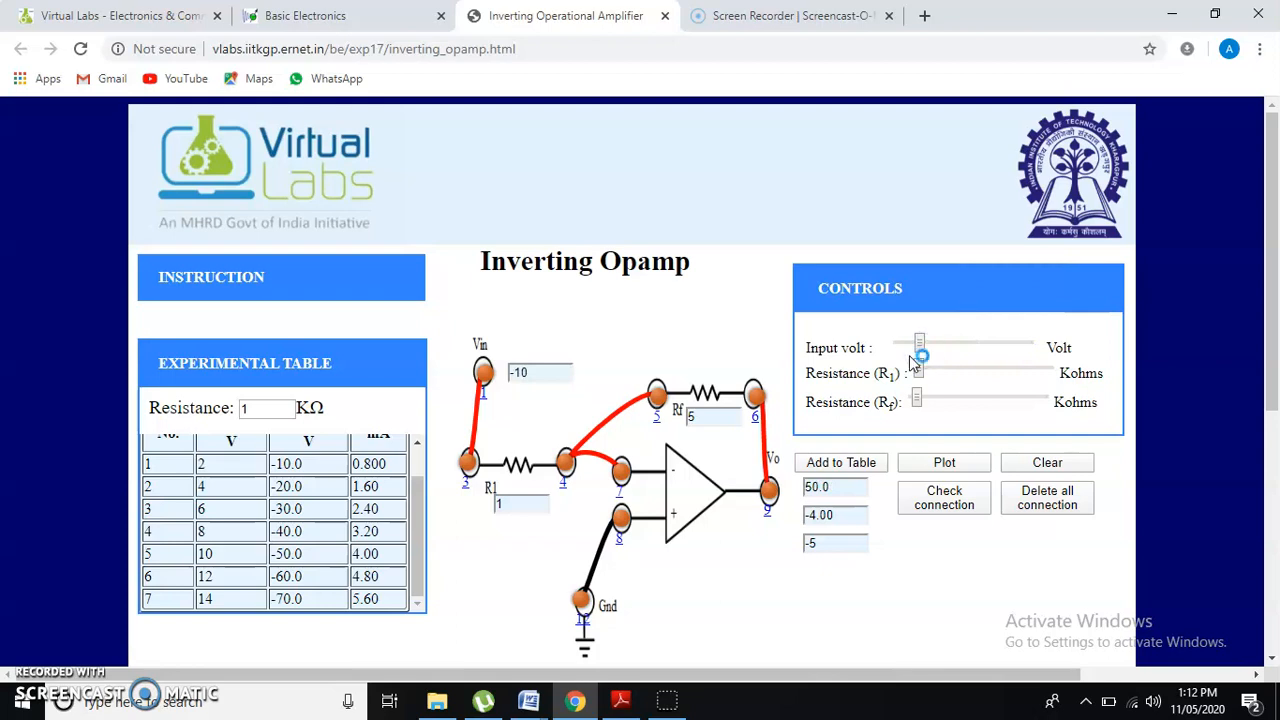
scroll(395, 533, "down", 3)
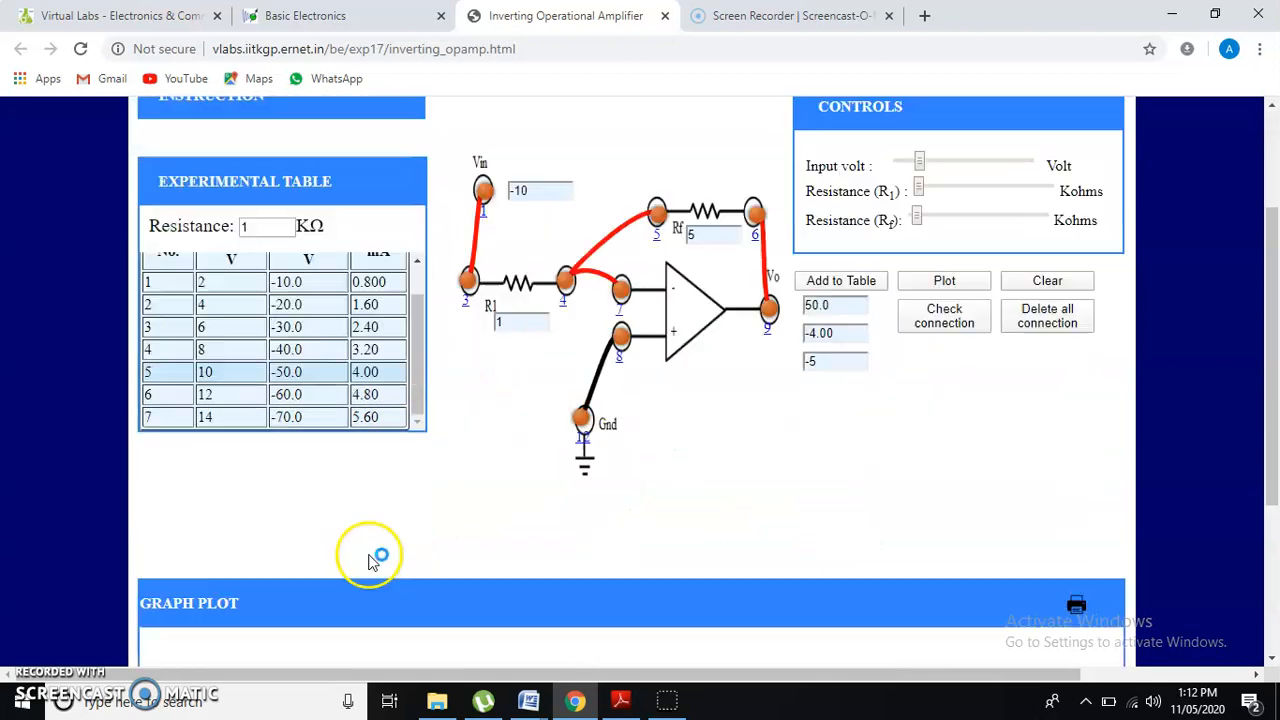
scroll(820, 240, "up", 1)
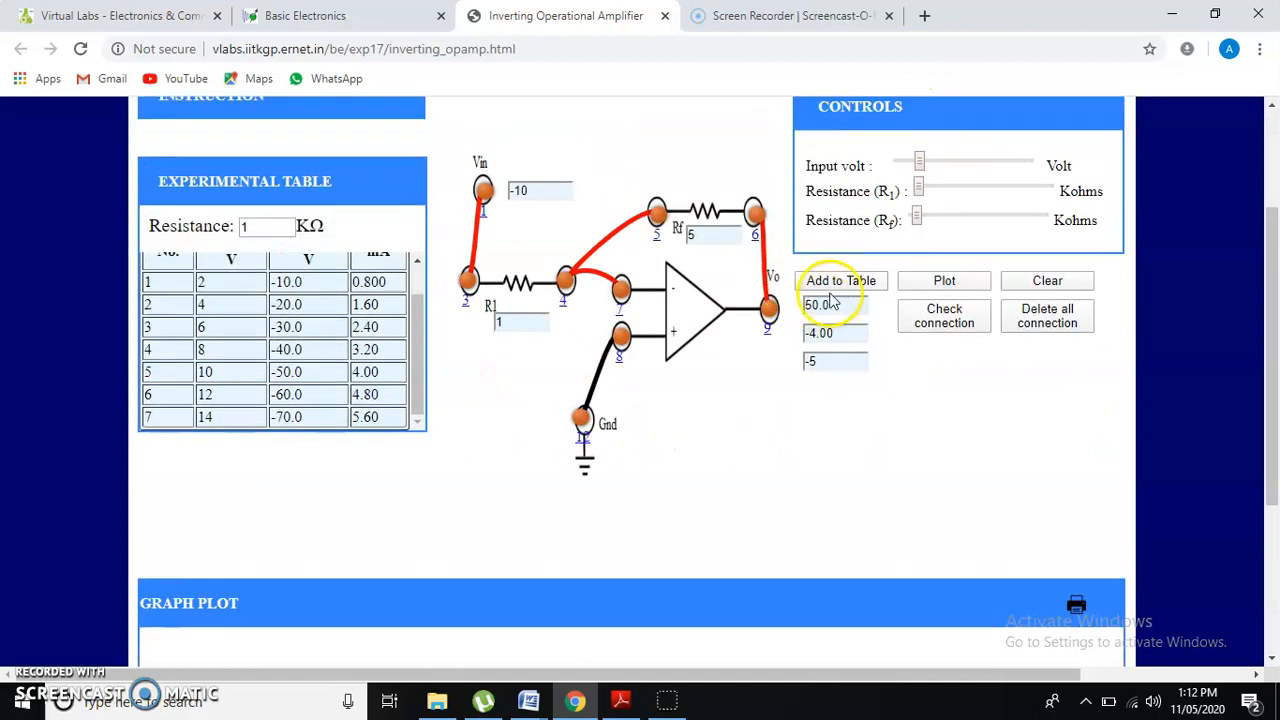
left_click(830, 280)
scroll(418, 385, "down", 1)
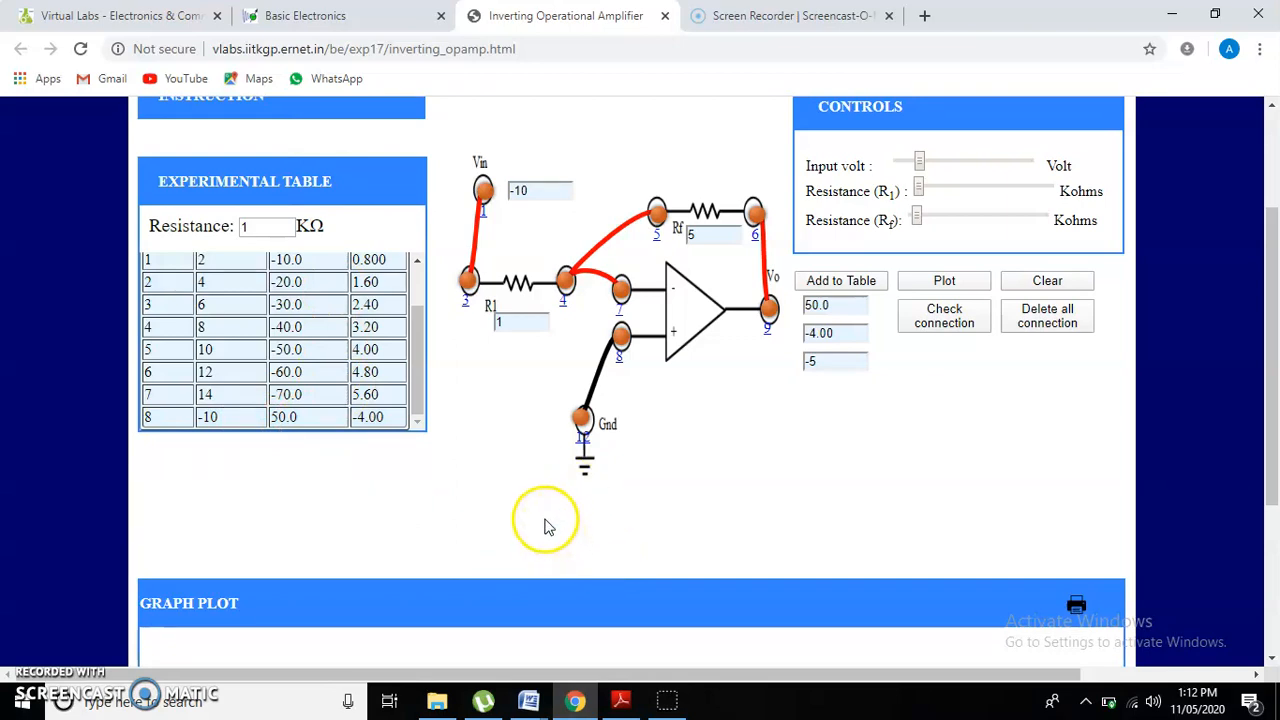
key("XF86MonBrightnessDown")
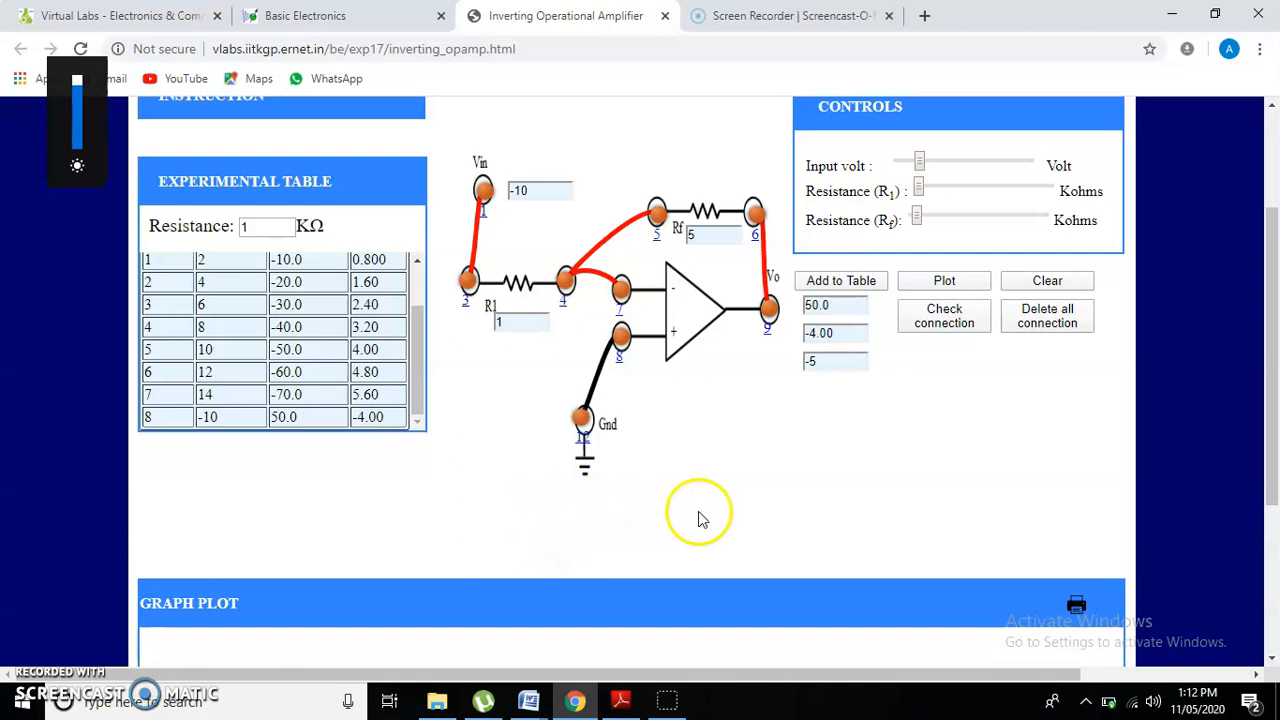
Plot the Vo-Vi graph from the recorded readings and examine its points against the experimental table
scroll(590, 497, "up", 3)
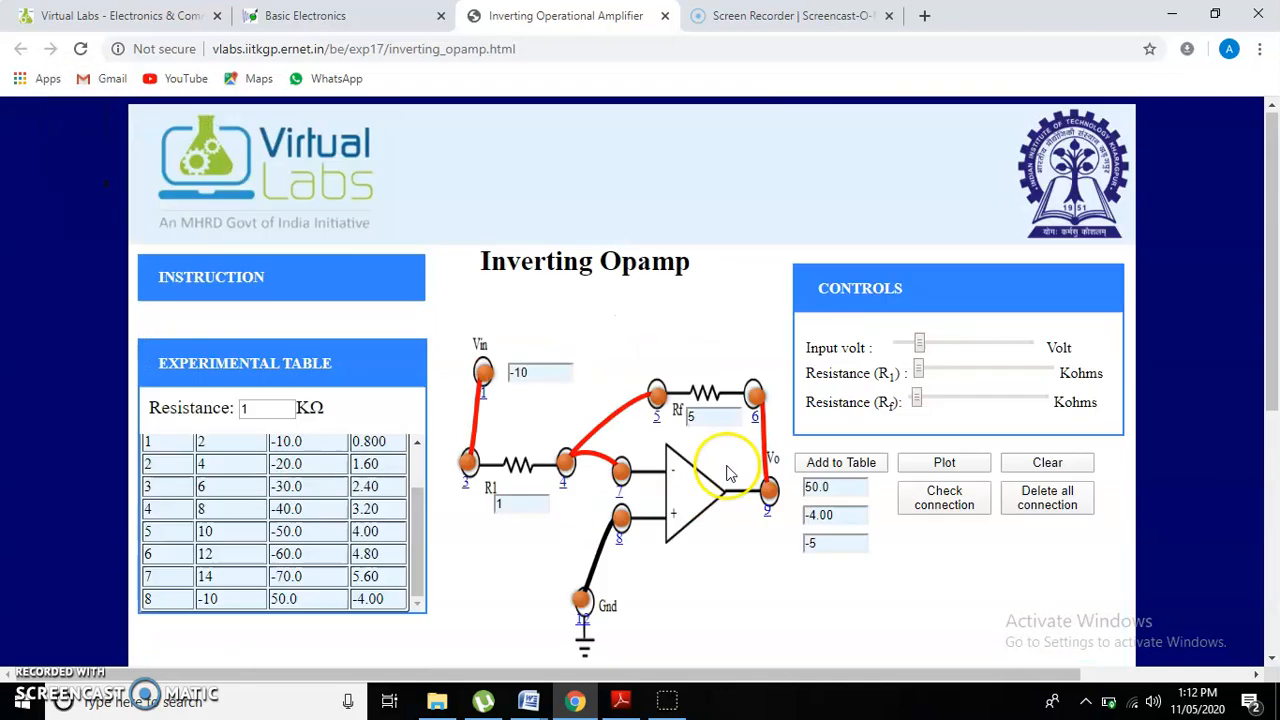
left_click(942, 464)
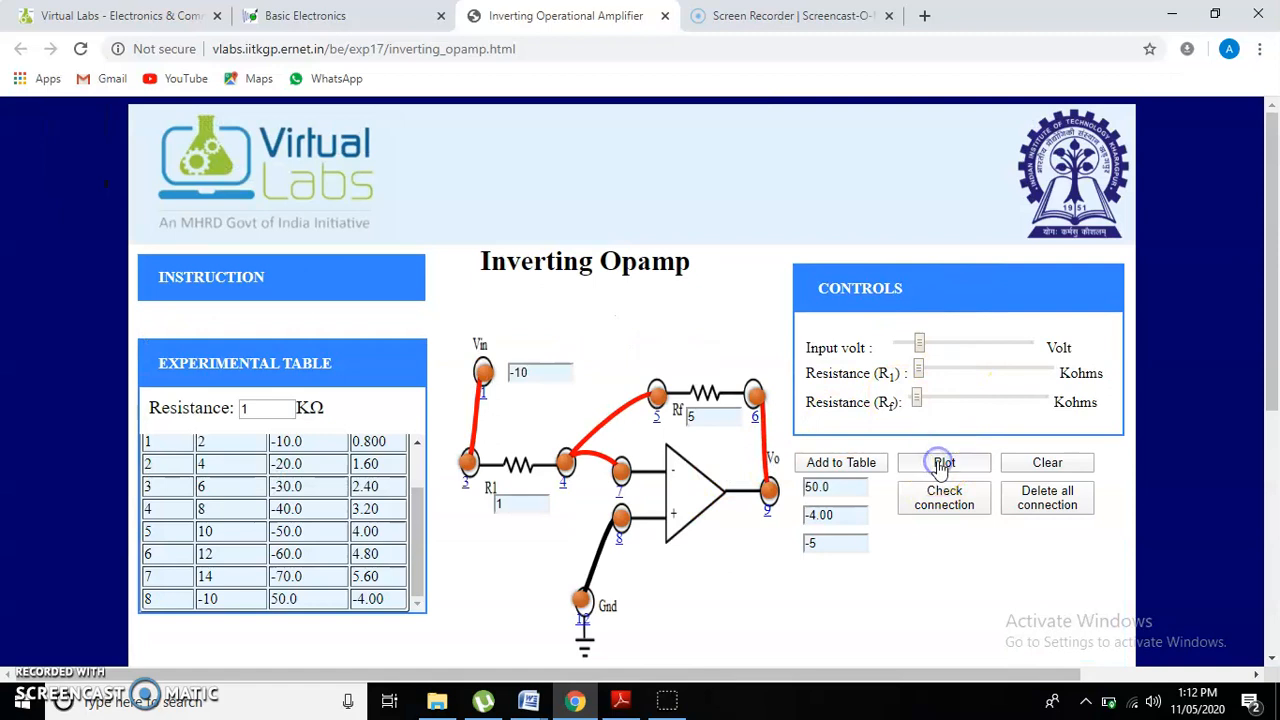
scroll(942, 468, "down", 5)
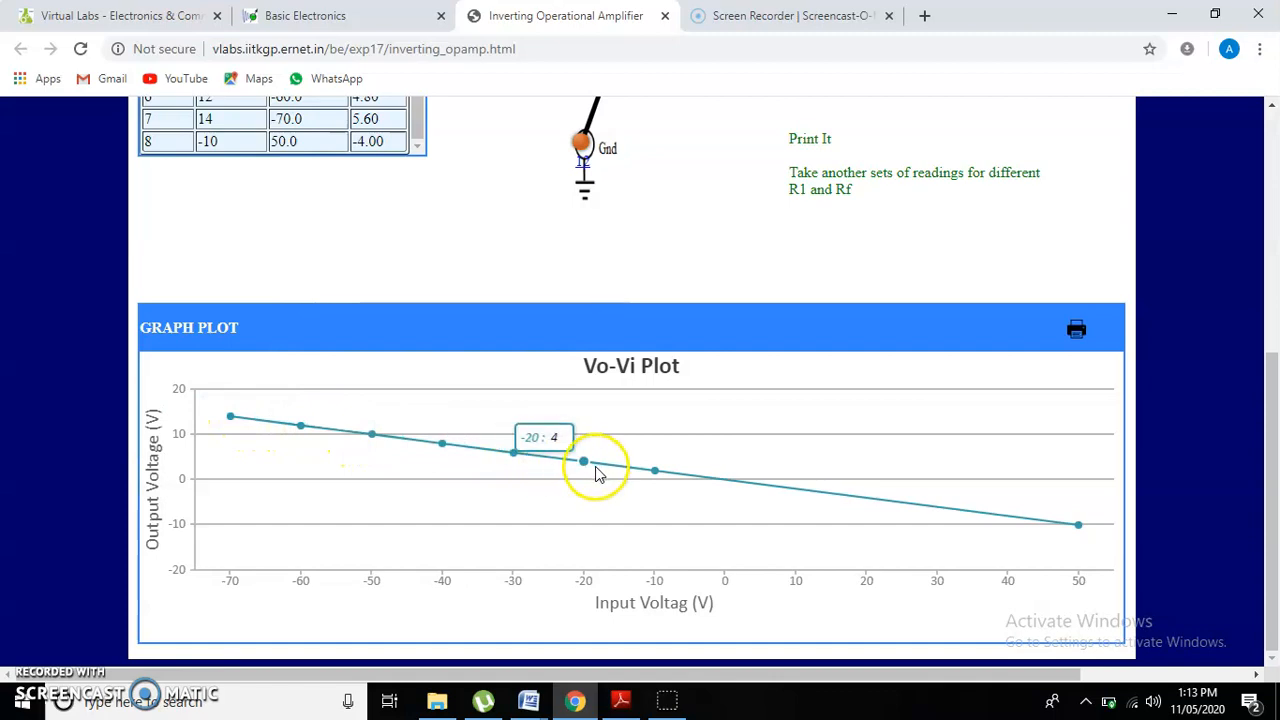
scroll(710, 470, "up", 3)
scroll(1068, 545, "down", 1)
scroll(1068, 545, "up", 1)
scroll(1068, 545, "down", 3)
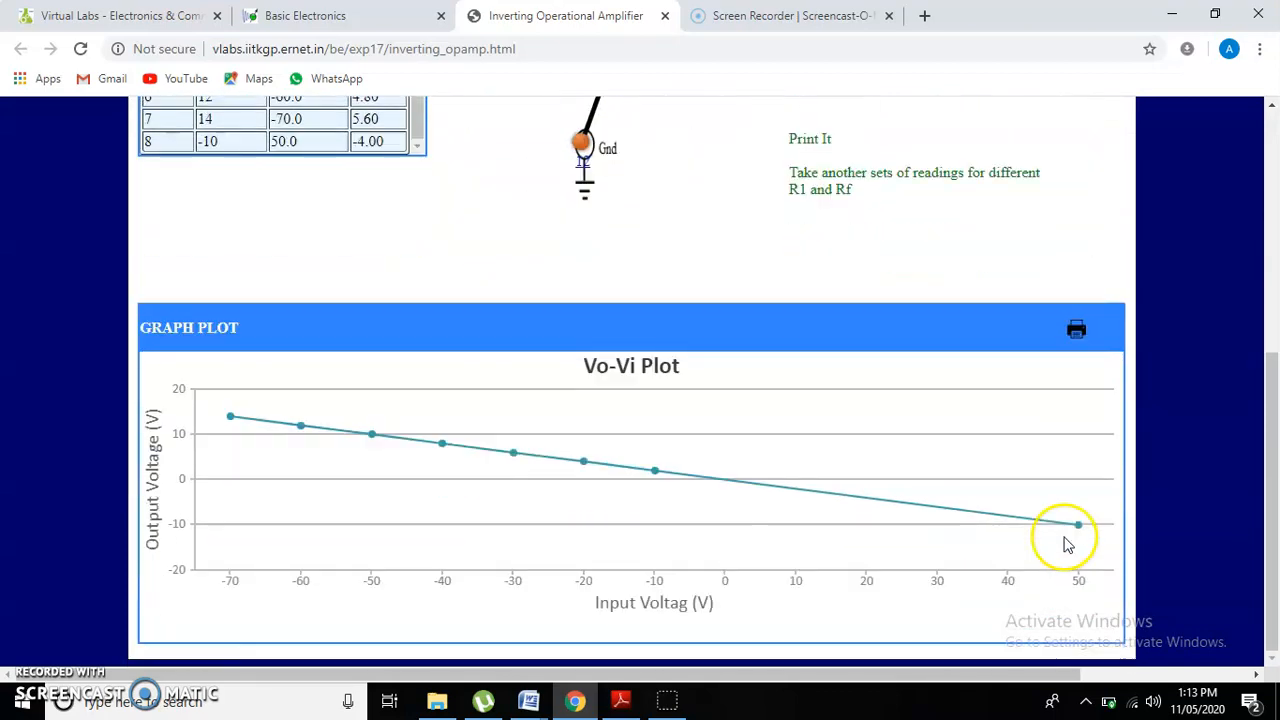
scroll(966, 507, "up", 4)
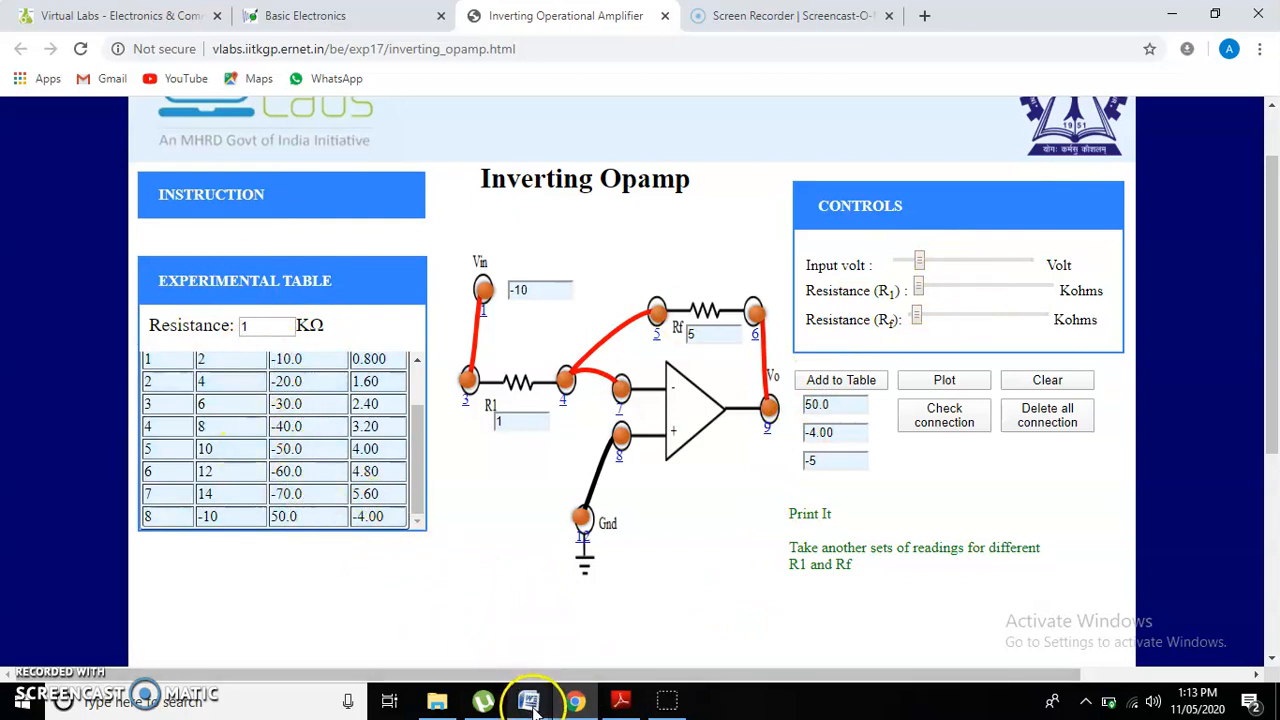
Compare the circuit diagram and observation table sections of the Expt6.Opamp Word document with the circuit and readings in the simulator
mouse_move(528, 700)
left_click(478, 648)
scroll(535, 325, "up", 5)
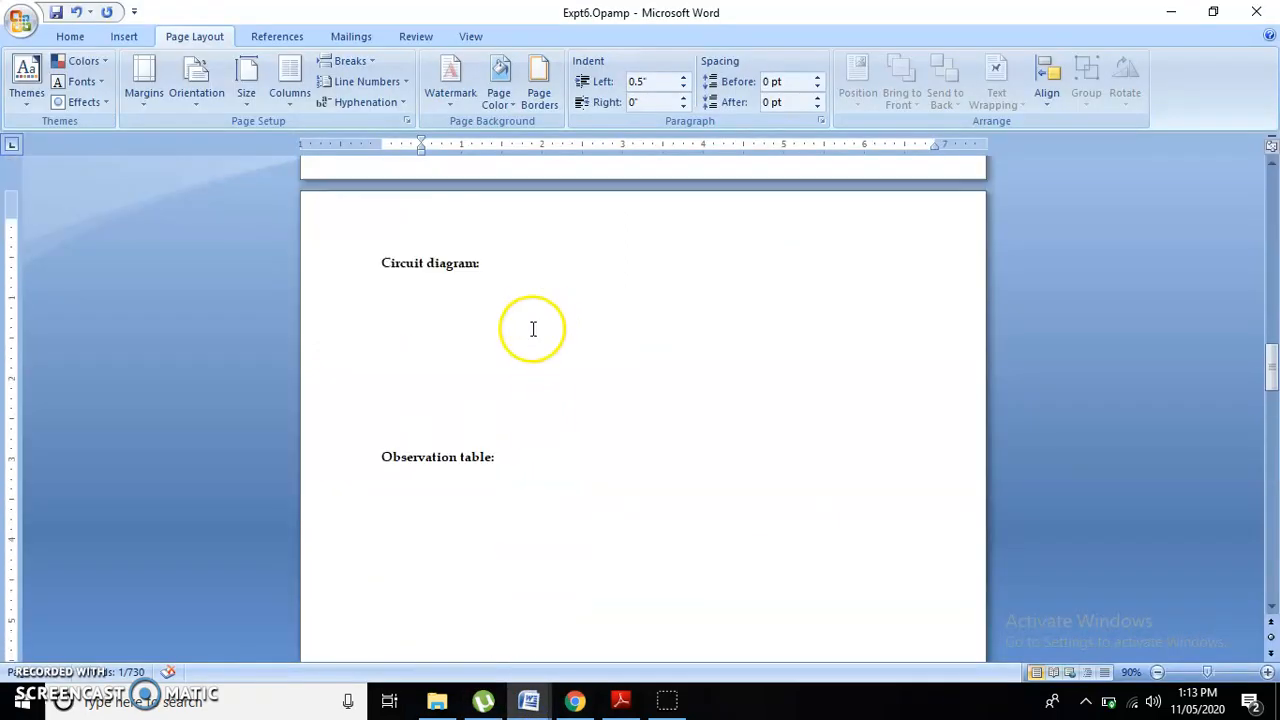
left_click(575, 703)
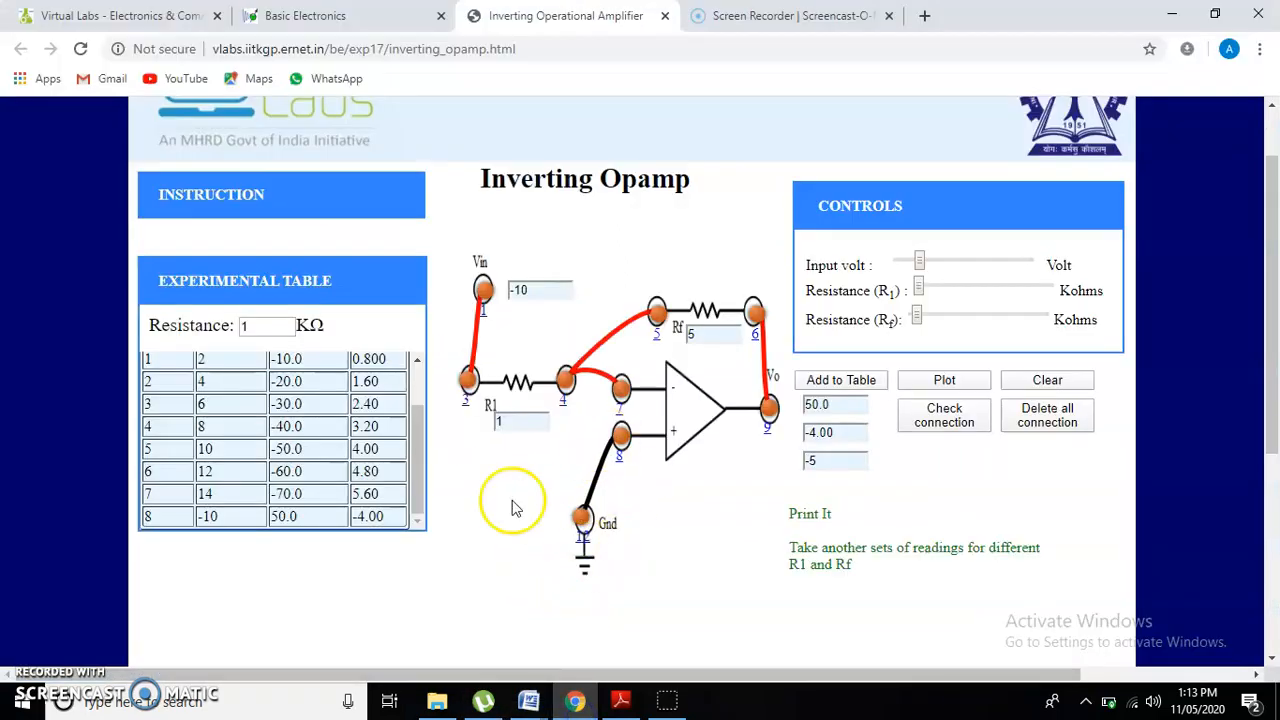
left_click(528, 700)
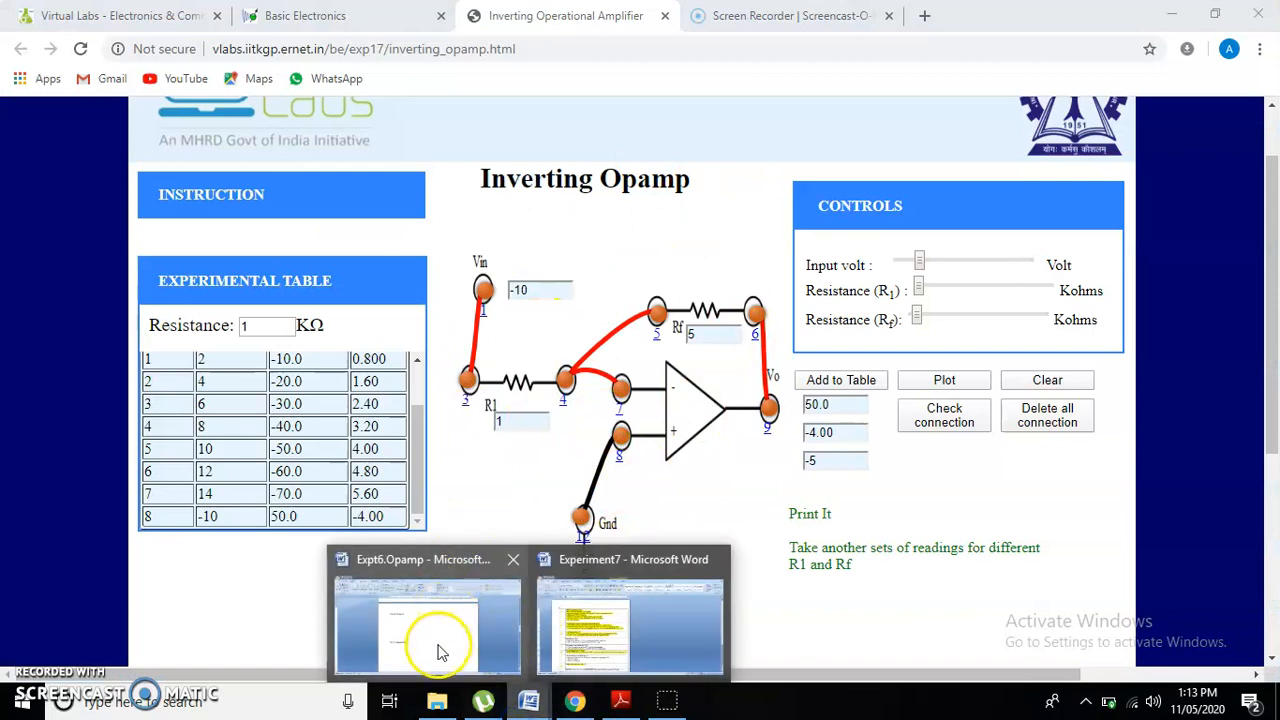
left_click(437, 651)
left_click(586, 706)
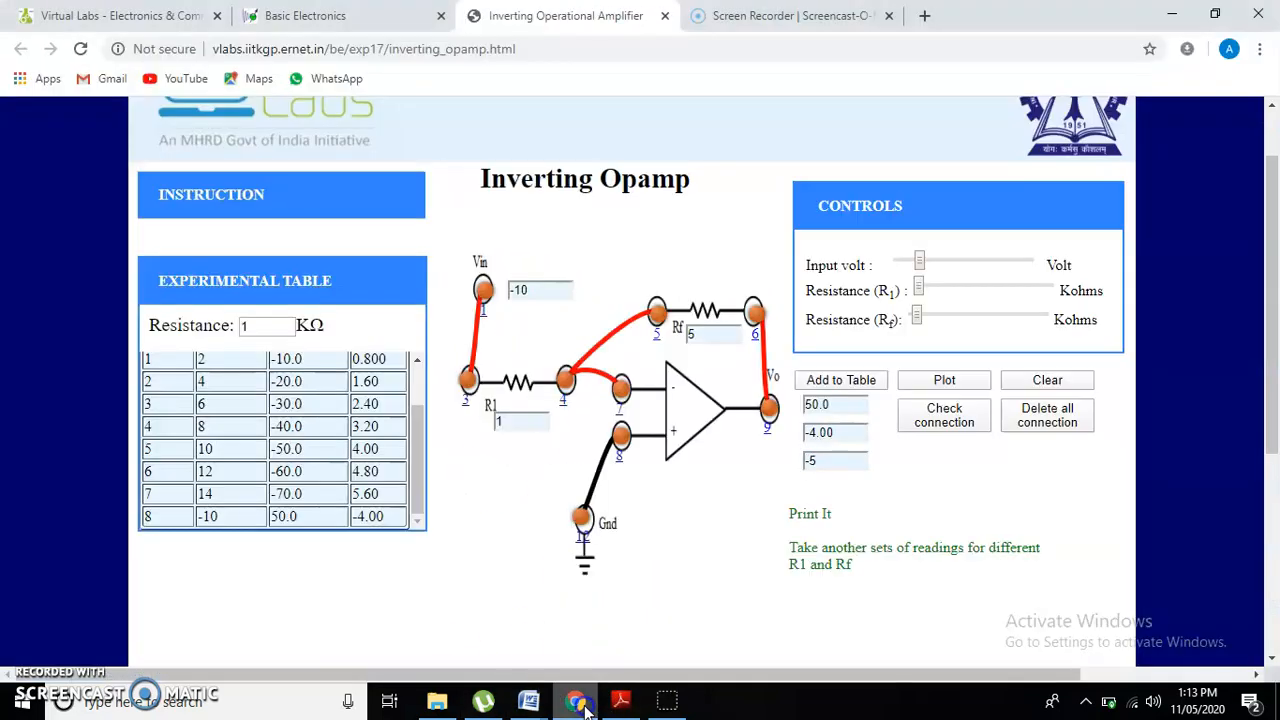
left_click(528, 700)
left_click(486, 612)
scroll(490, 490, "down", 2)
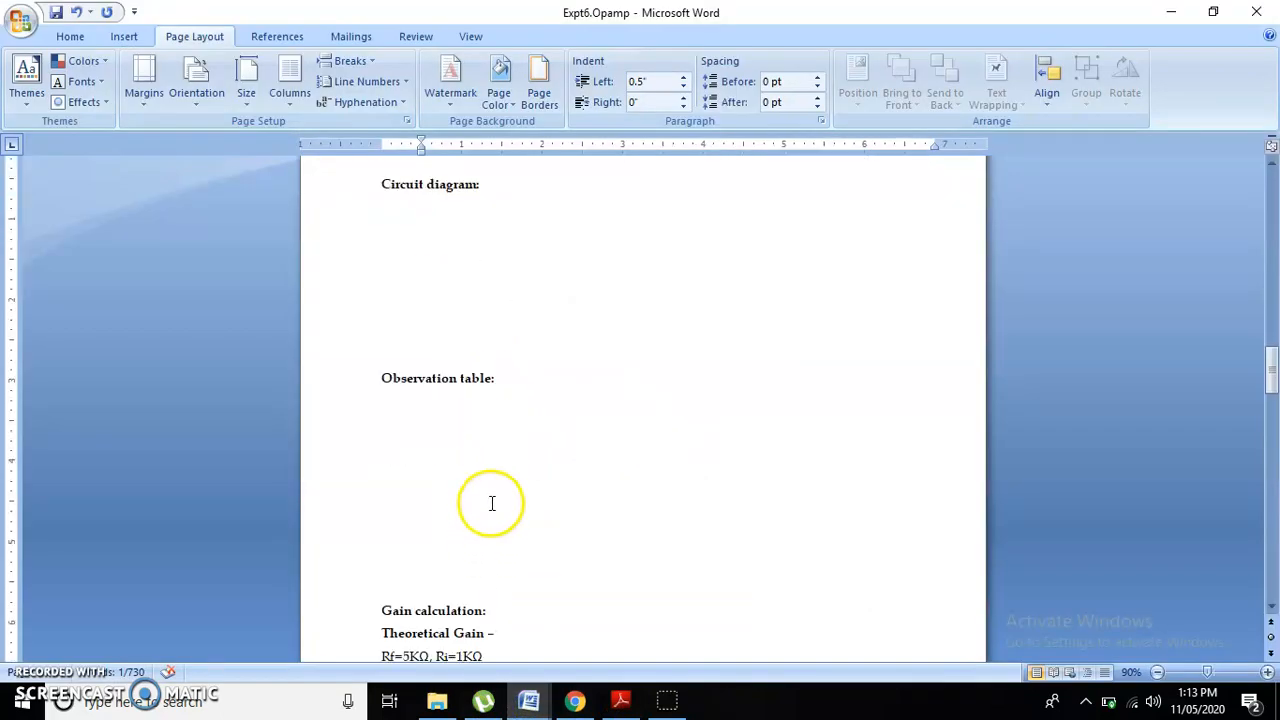
Review the theoretical gain calculation and start a second item, "2.", below the "Vo=-10V" line under Practical Gain
scroll(594, 537, "down", 3)
scroll(594, 540, "down", 2)
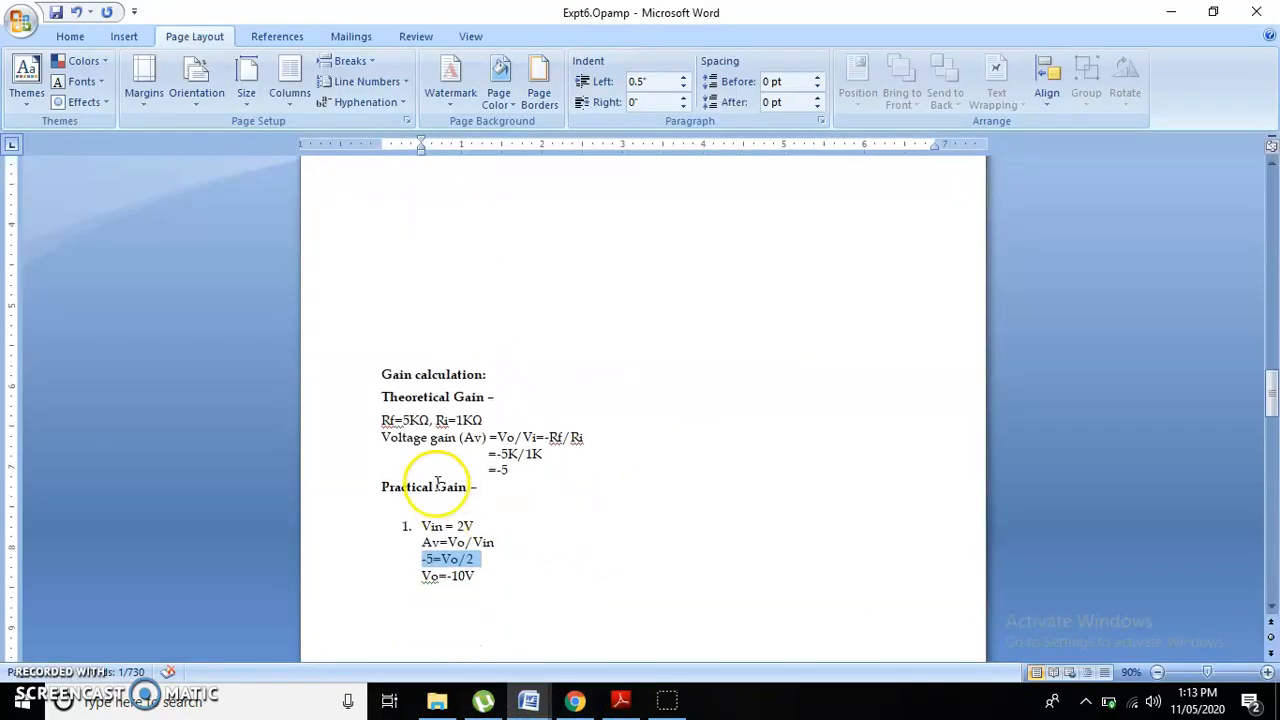
left_click_drag(340, 404, 554, 476)
left_click(586, 490)
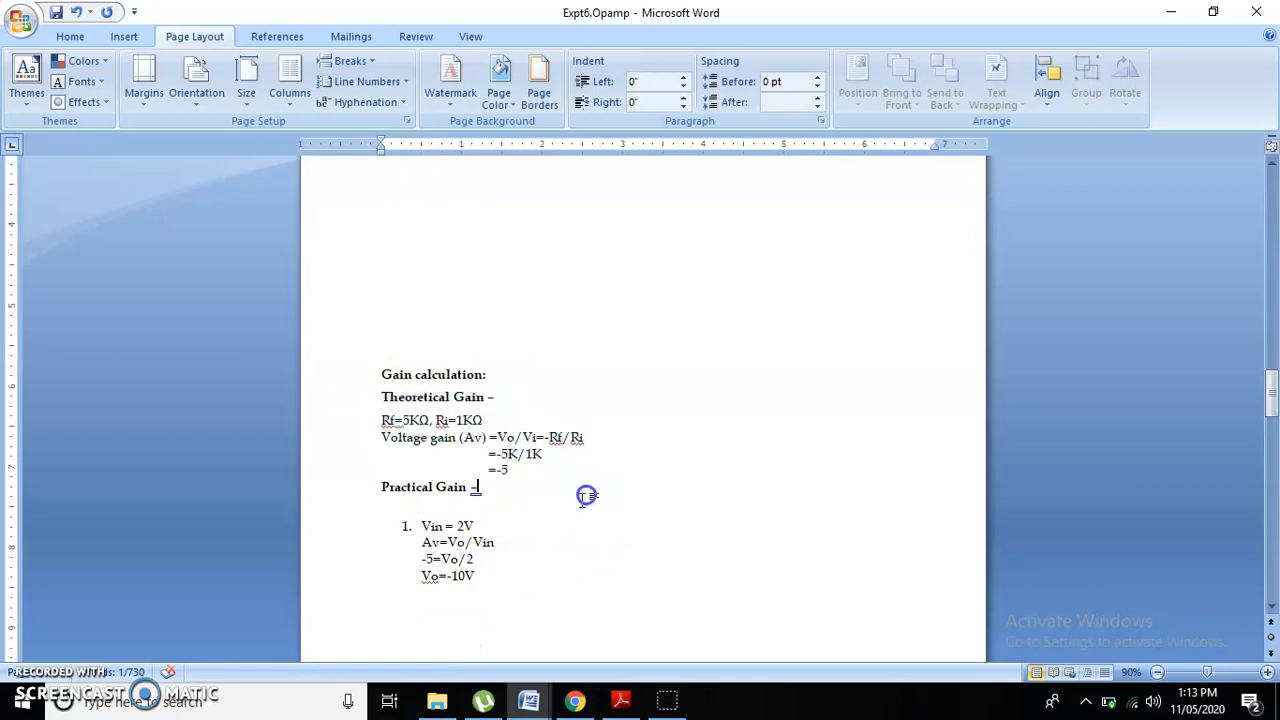
scroll(534, 546, "down", 3)
left_click(476, 451)
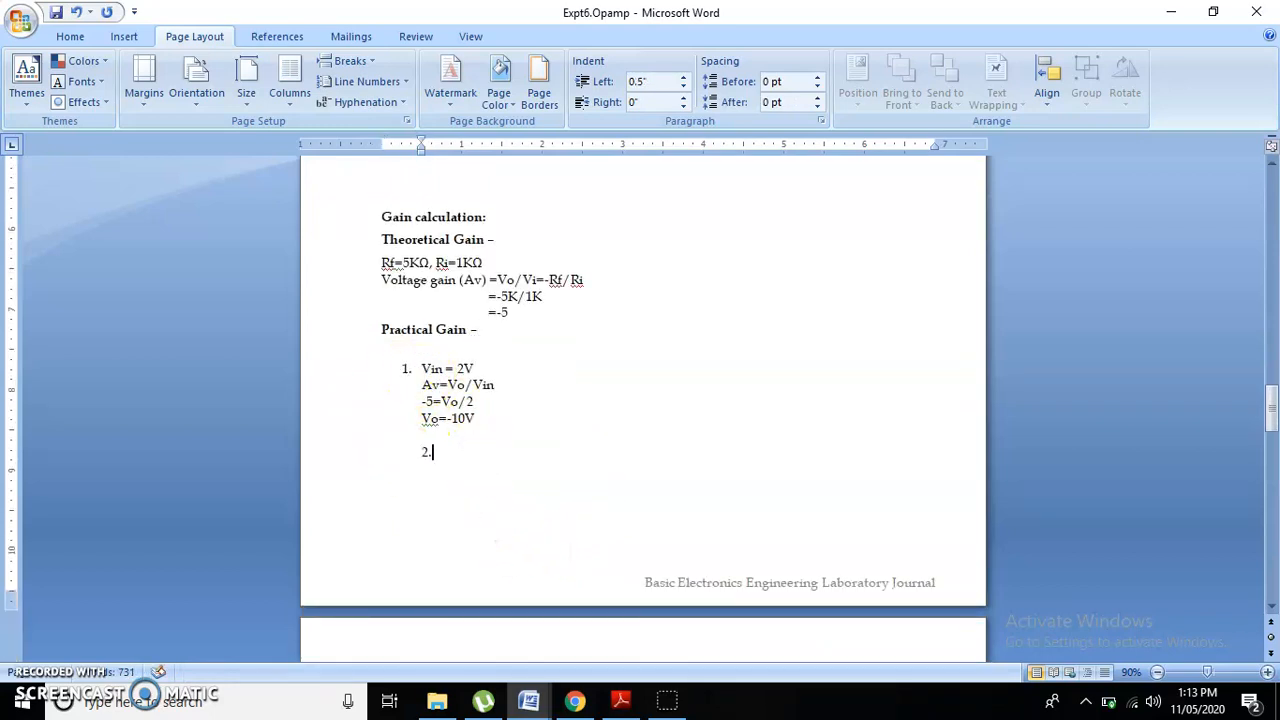
Check the simulator's second reading, then complete item 2 in Word with "Vin=4 V", "Av=Vo/Vin", "-5=Vo/4" and "Vo = -20V"
left_click(575, 700)
scroll(243, 423, "up", 3)
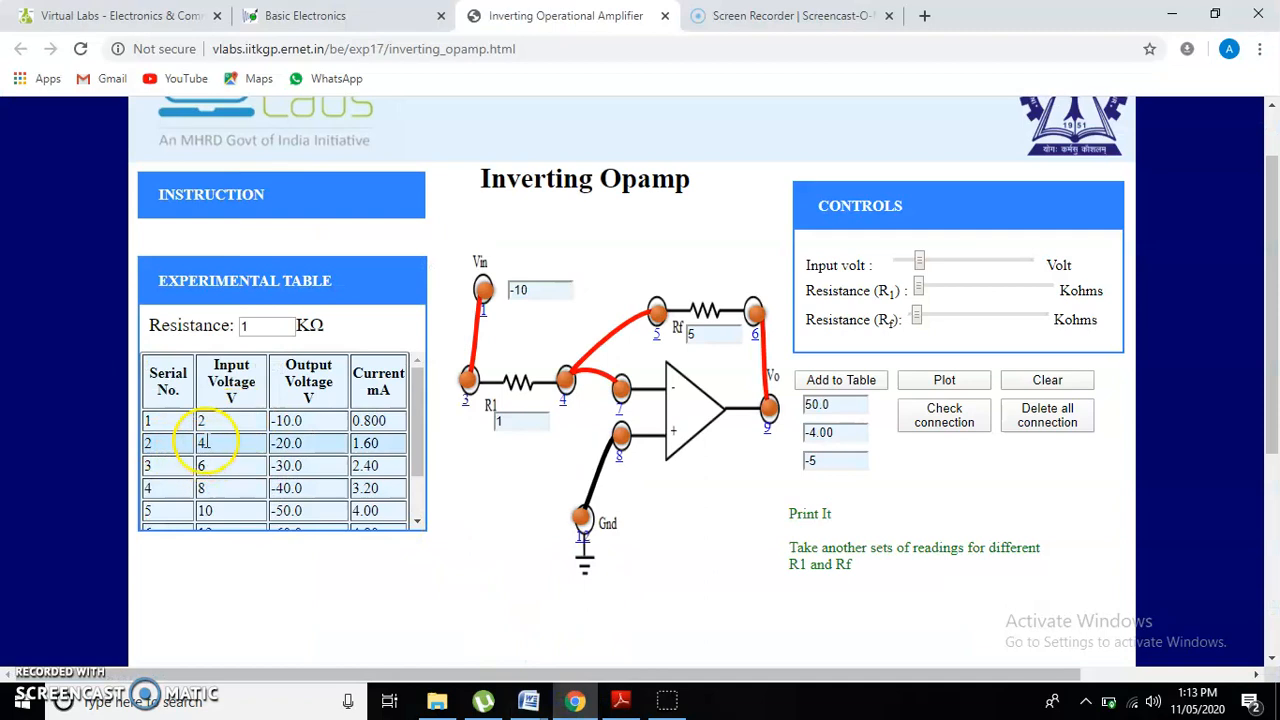
mouse_move(528, 700)
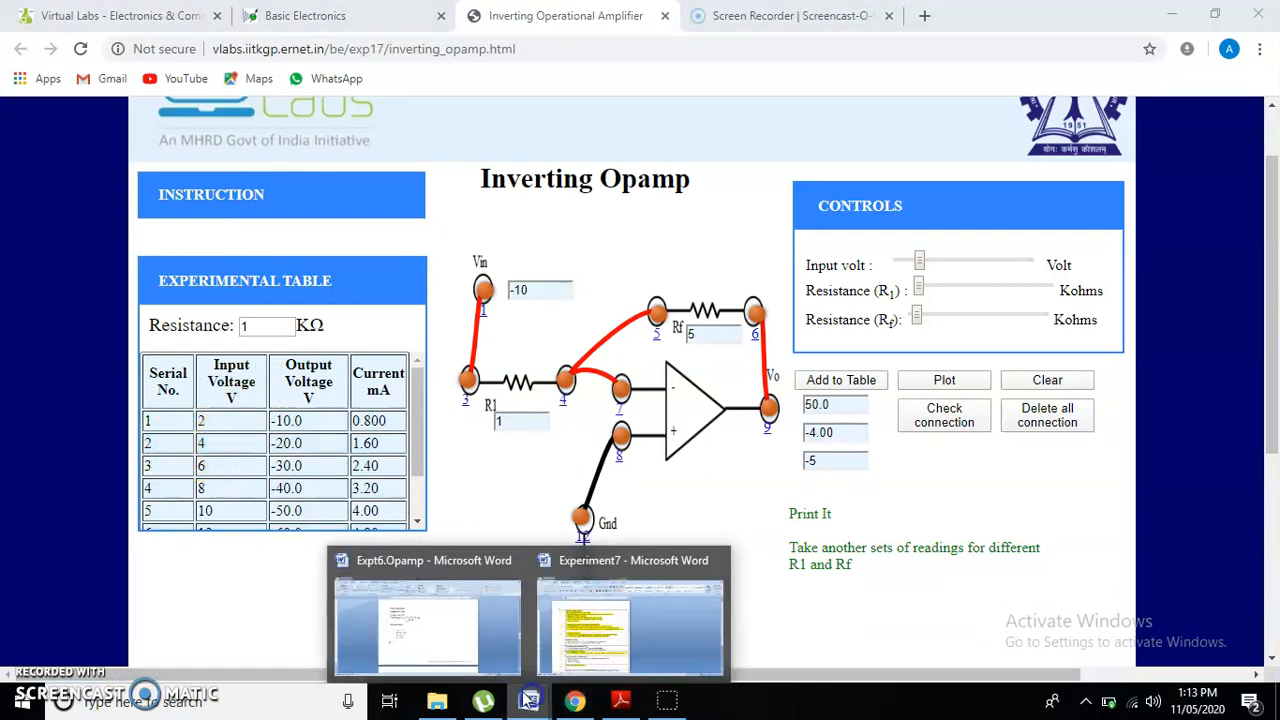
left_click(459, 634)
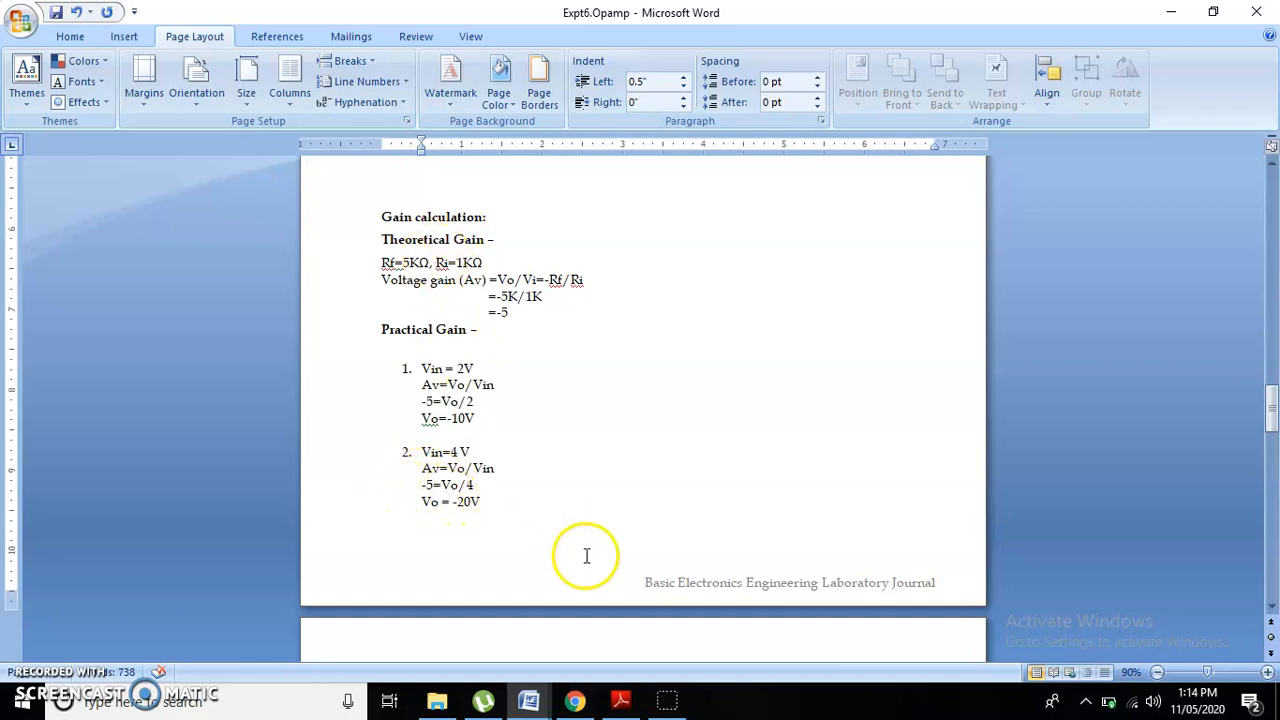
scroll(600, 550, "down", 3)
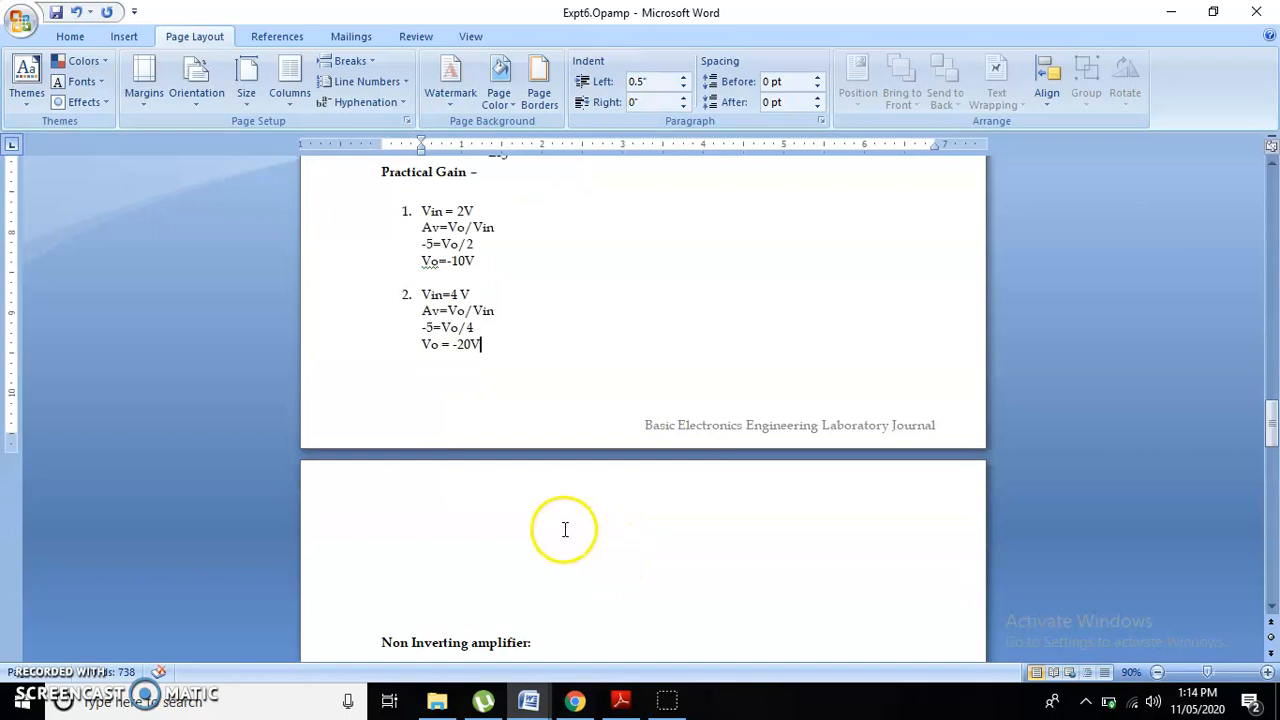
Compare the simulator's experimental table with the two Practical Gain calculations in the Expt6.Opamp Word document
scroll(565, 530, "up", 2)
left_click(575, 700)
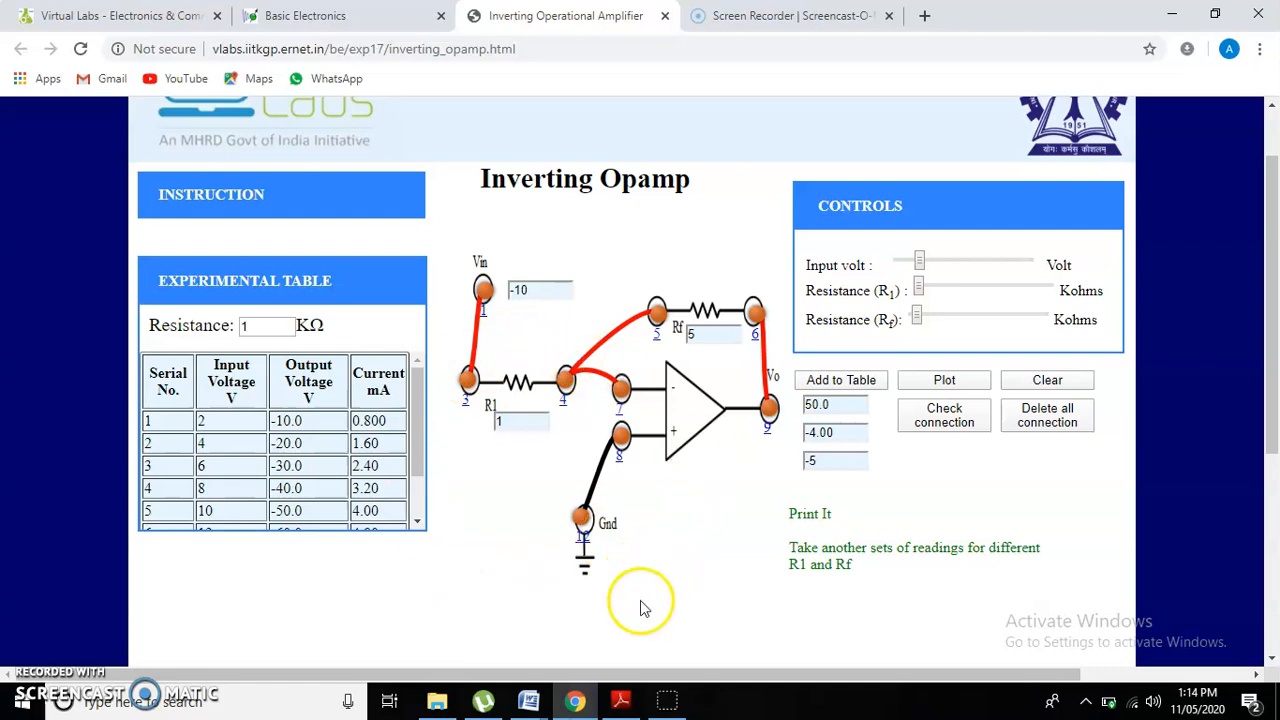
left_click(667, 698)
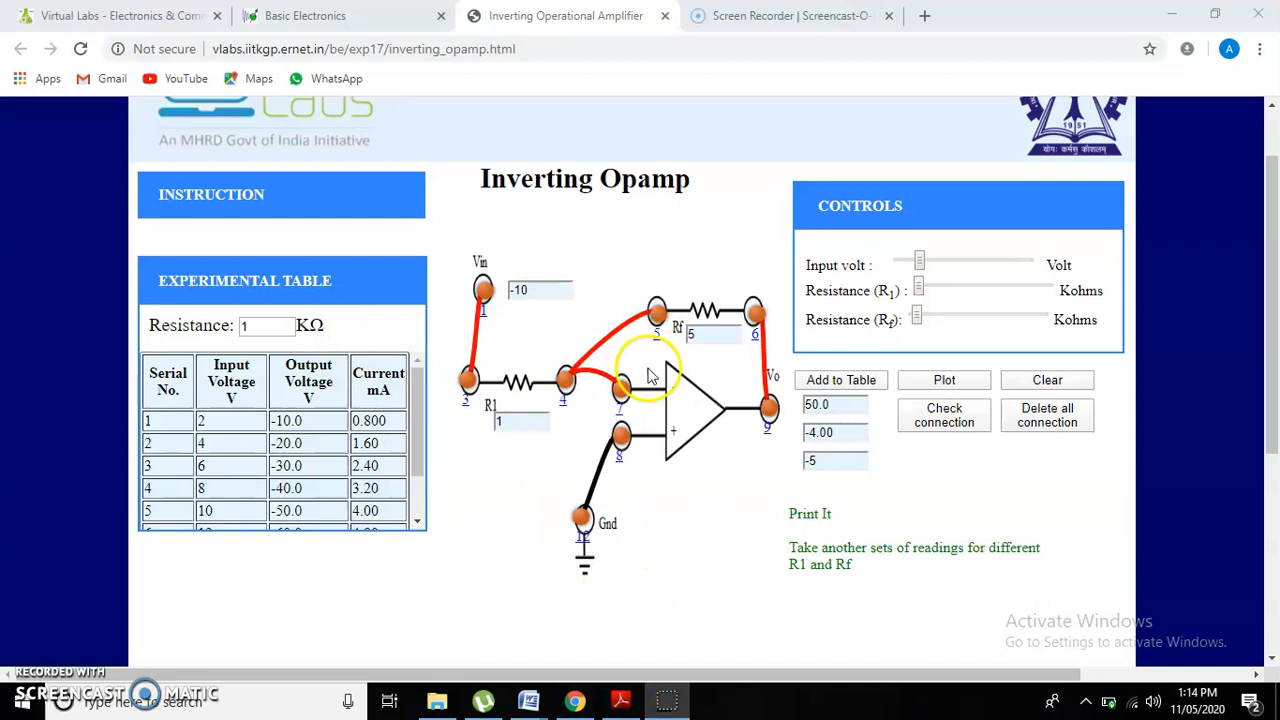
mouse_move(528, 700)
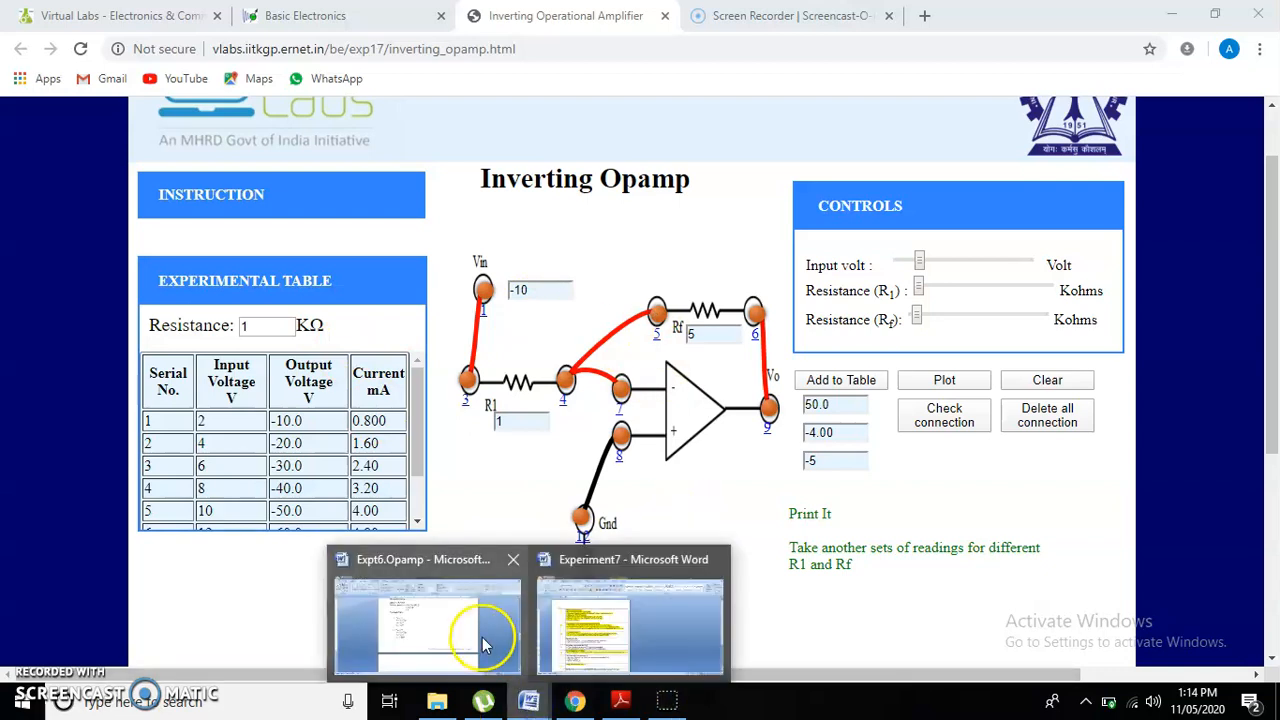
left_click(484, 645)
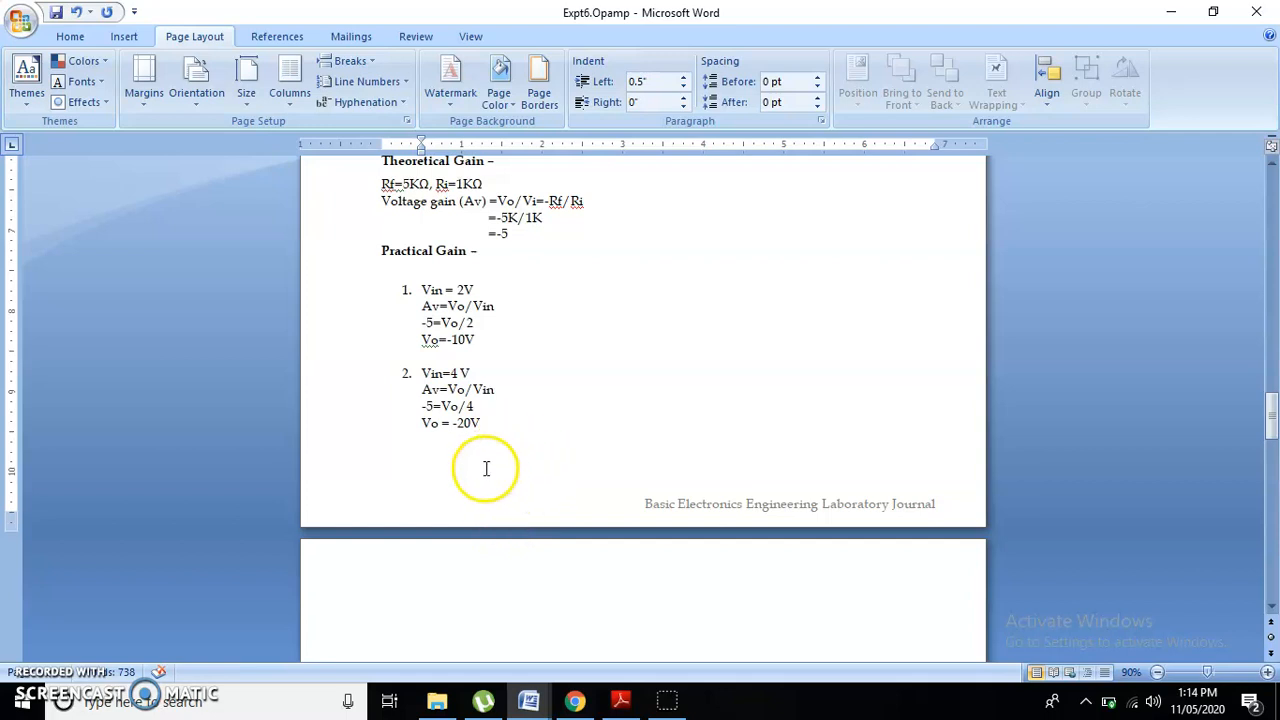
scroll(490, 575, "down", 1)
scroll(498, 594, "down", 1)
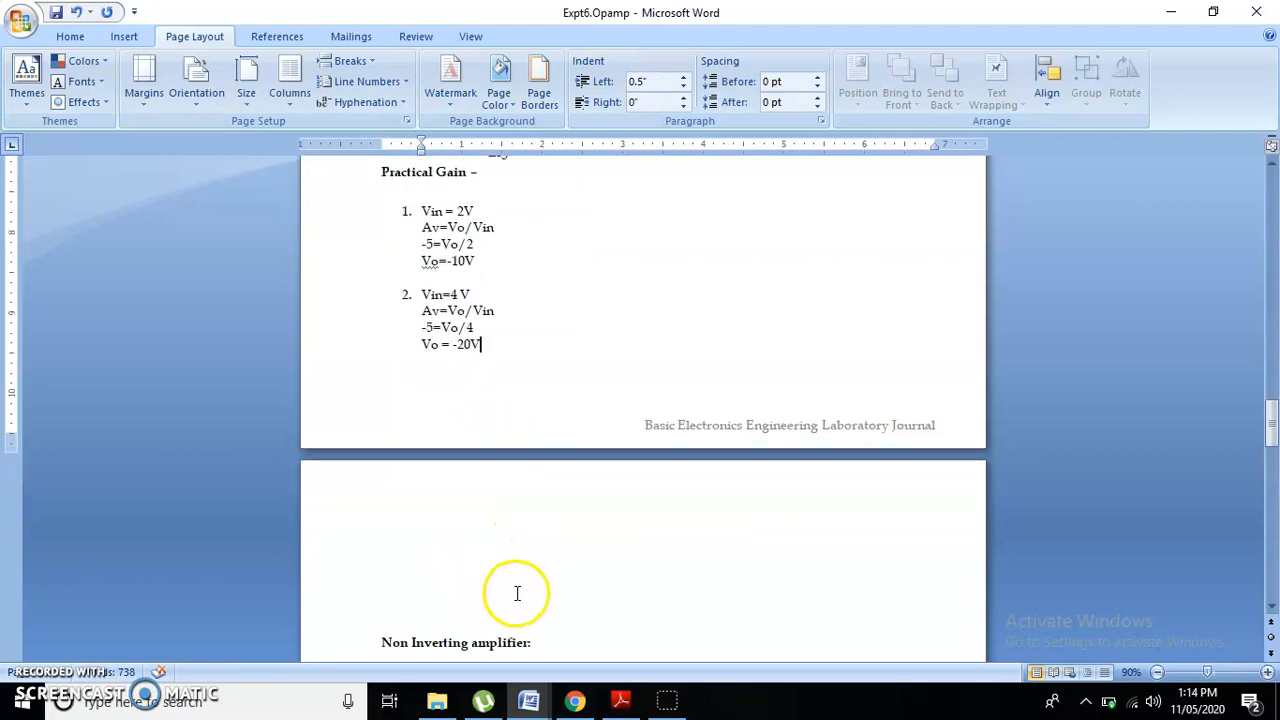
scroll(514, 591, "up", 1)
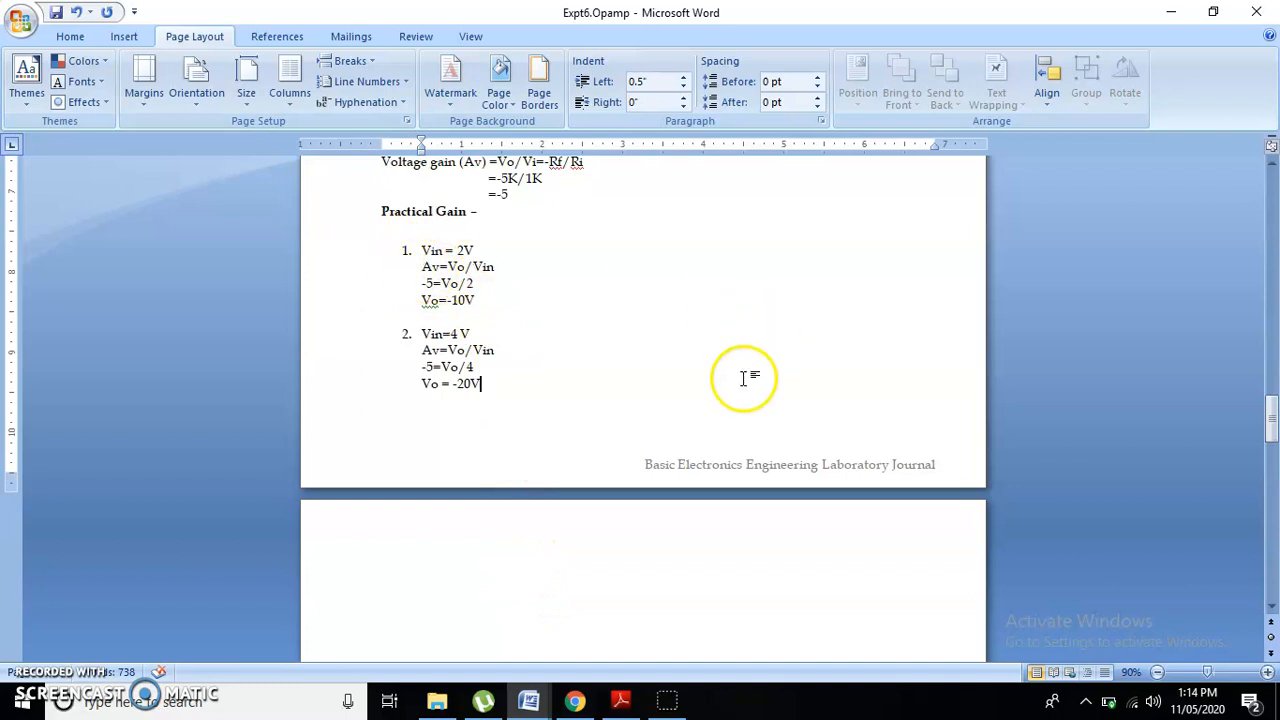